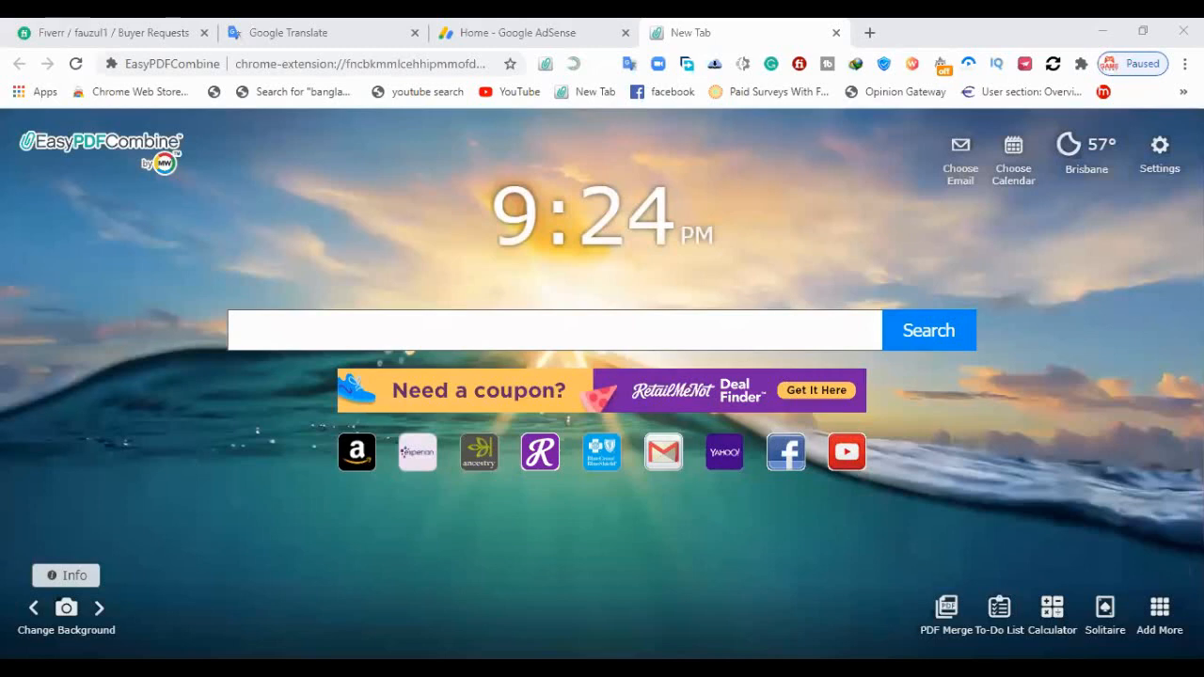
Open Facebook and go to the Amazon Product page
click(374, 66)
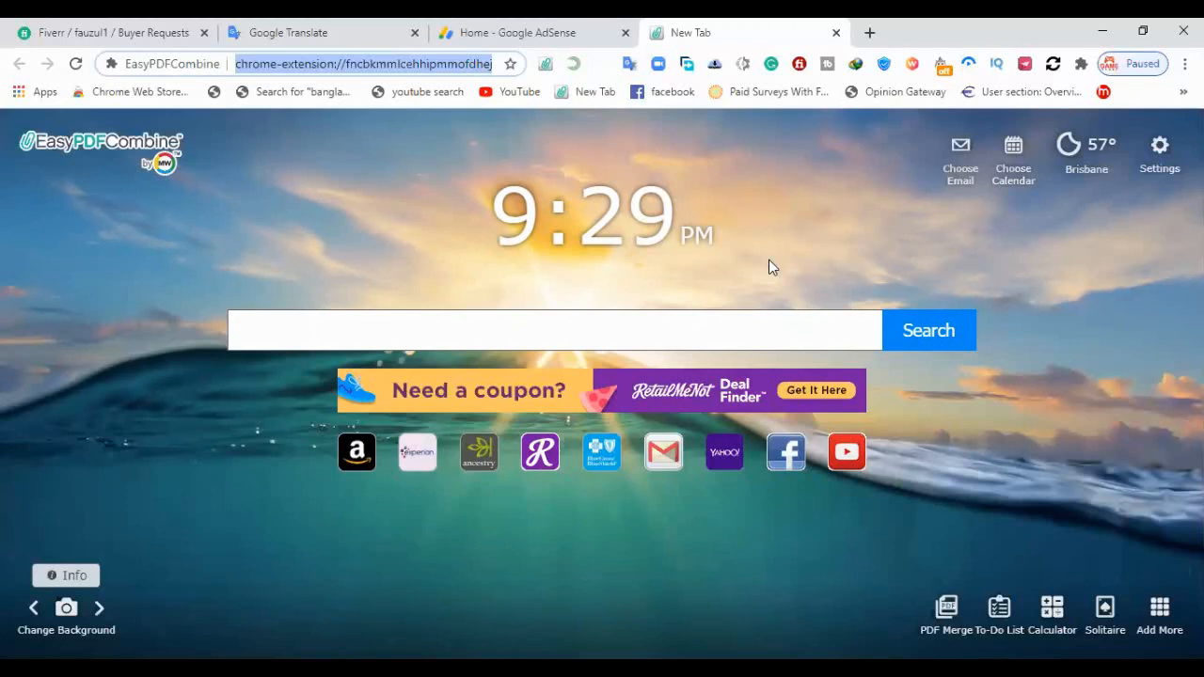
text(f)
key(Return)
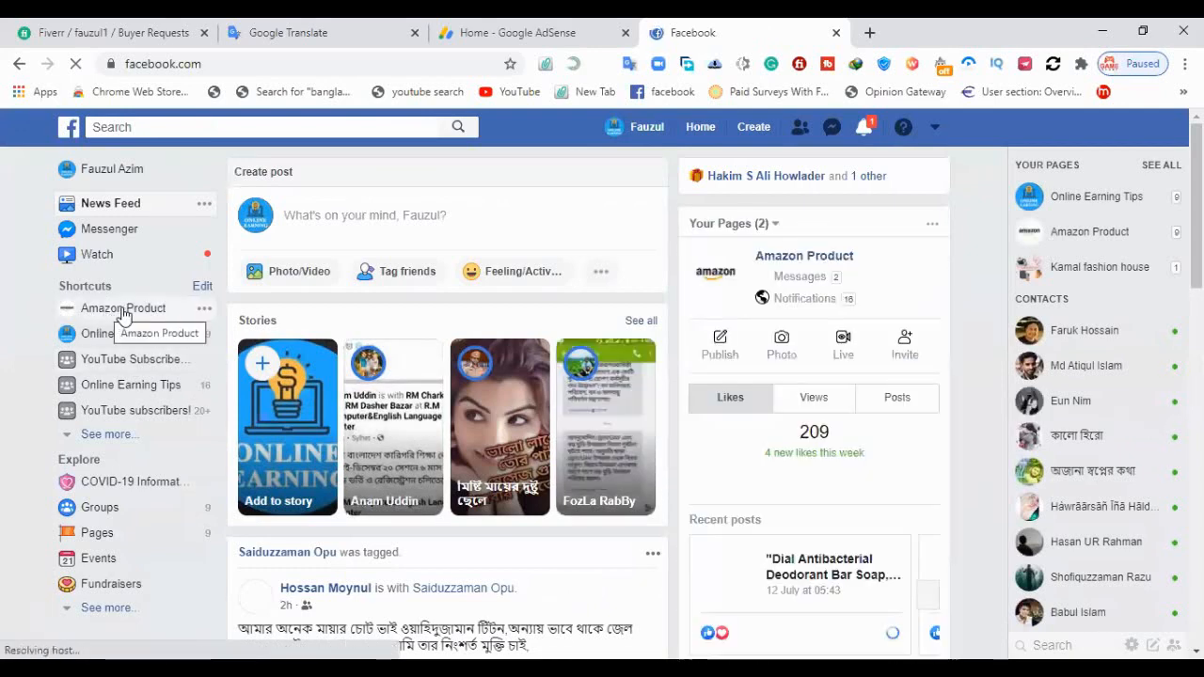
click(121, 313)
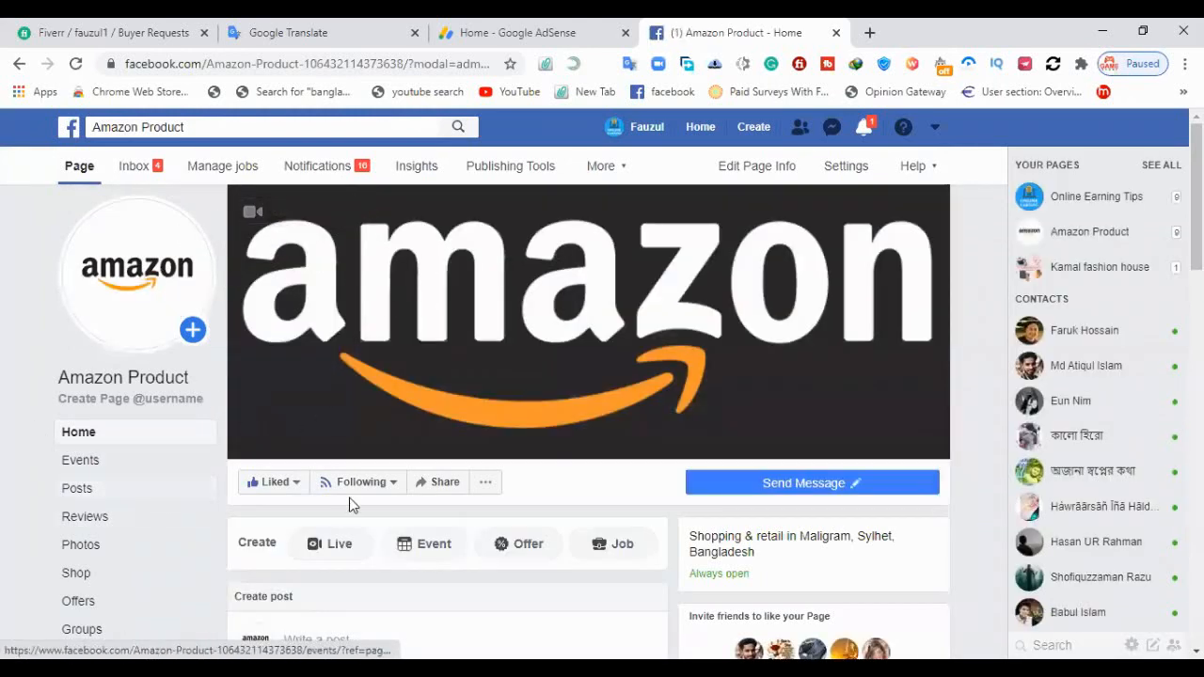
Find the Dial Antibacterial Deodorant Bar Soap post on the page and start boosting it
scroll(403, 451, down, 5)
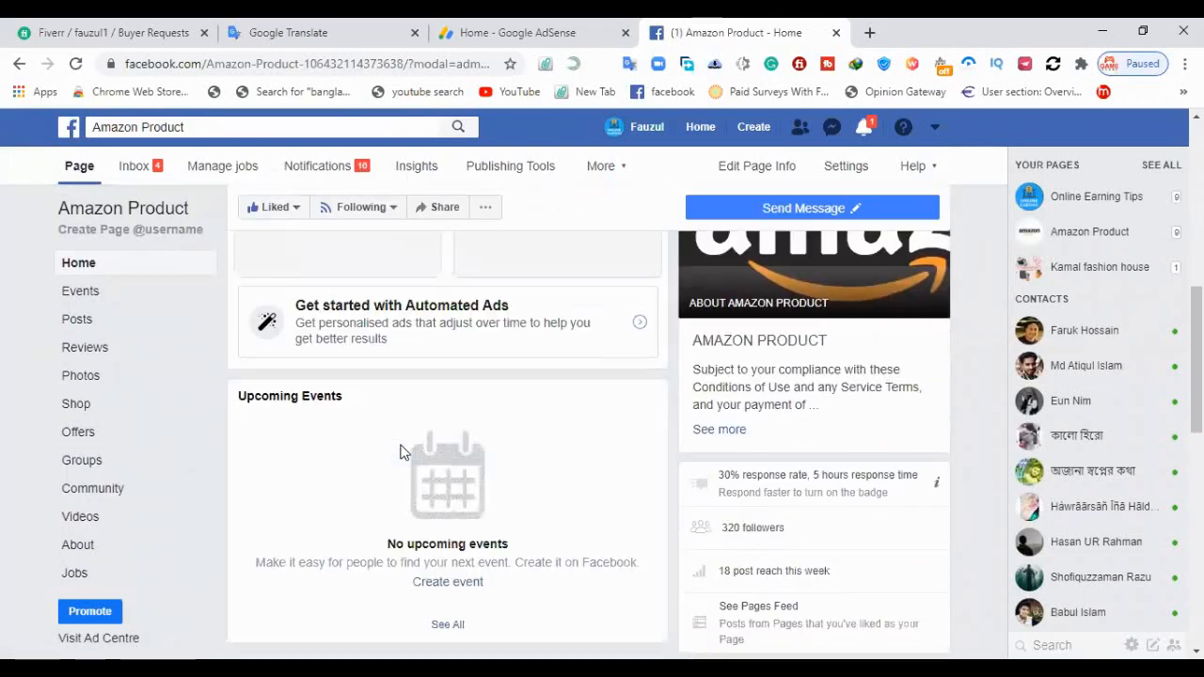
scroll(399, 452, down, 3)
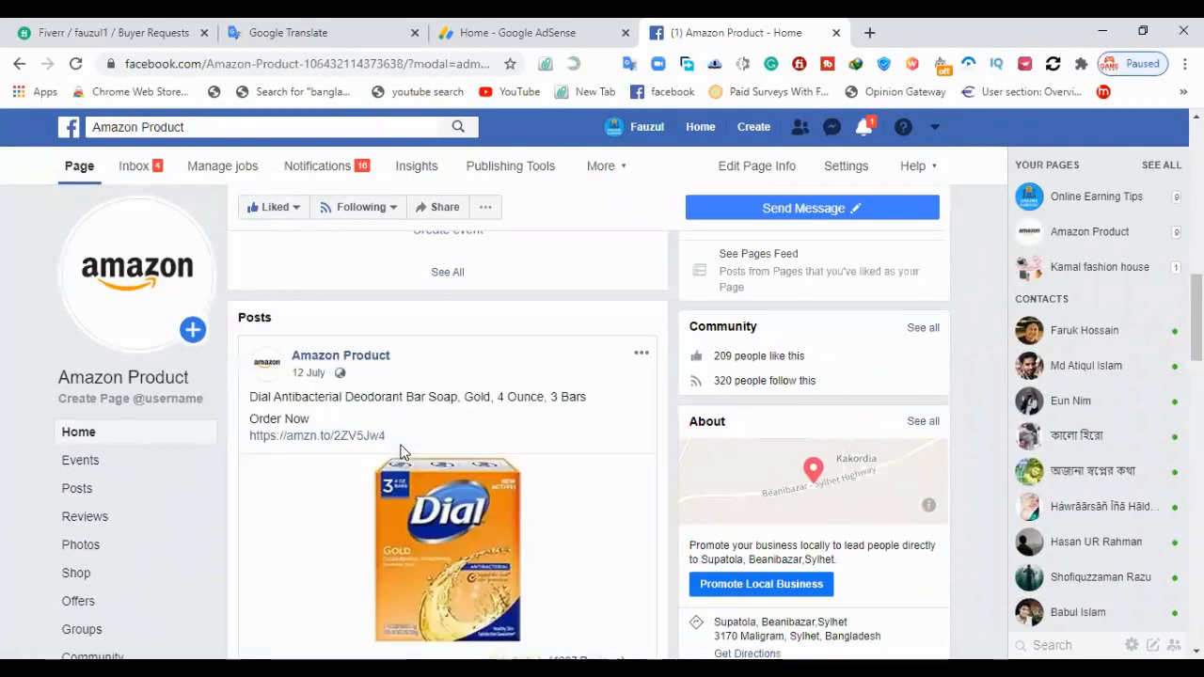
scroll(400, 451, down, 3)
scroll(413, 485, up, 2)
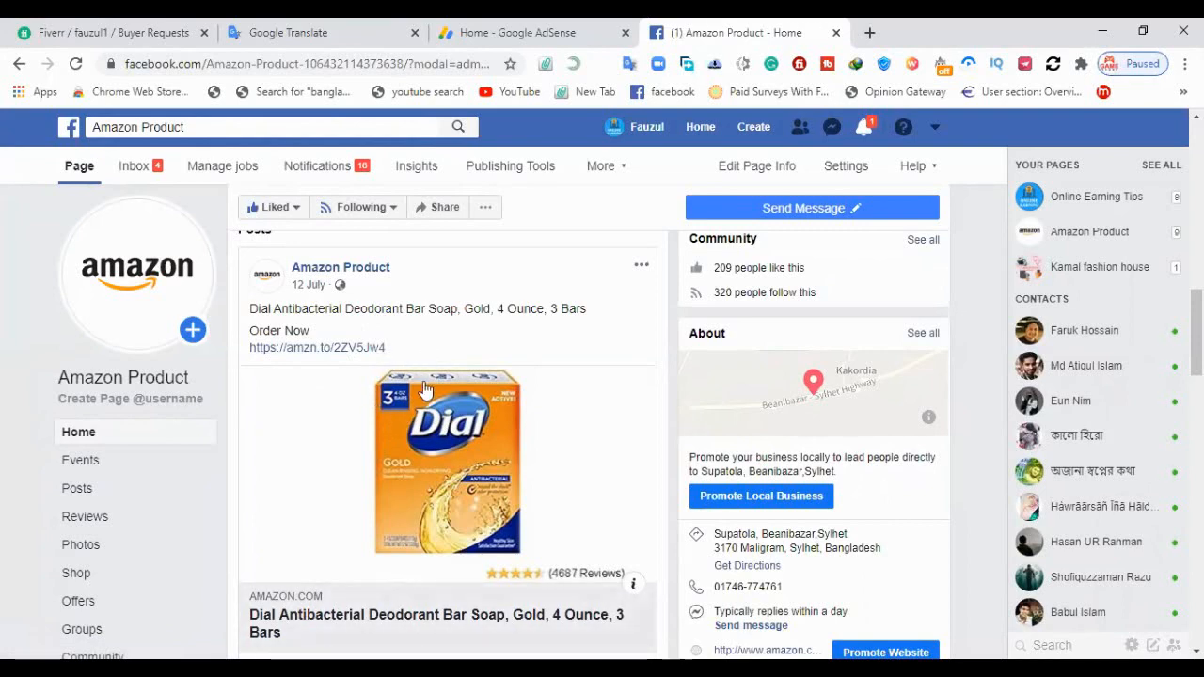
scroll(428, 381, down, 1)
scroll(428, 381, down, 1)
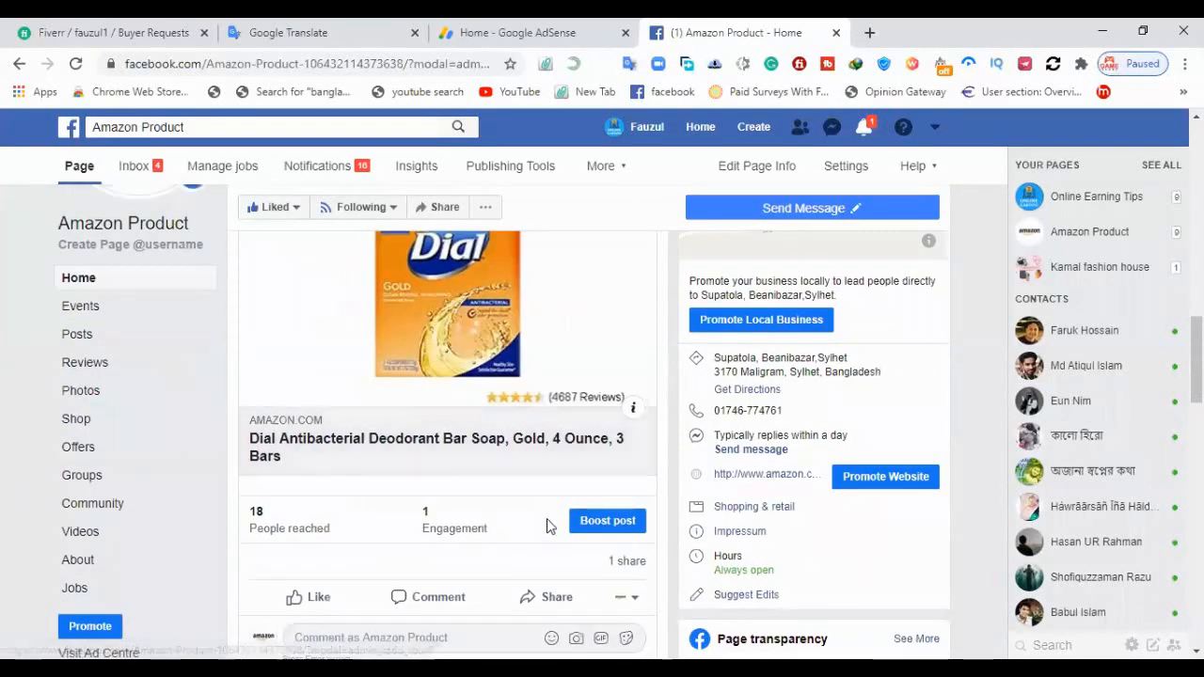
click(620, 525)
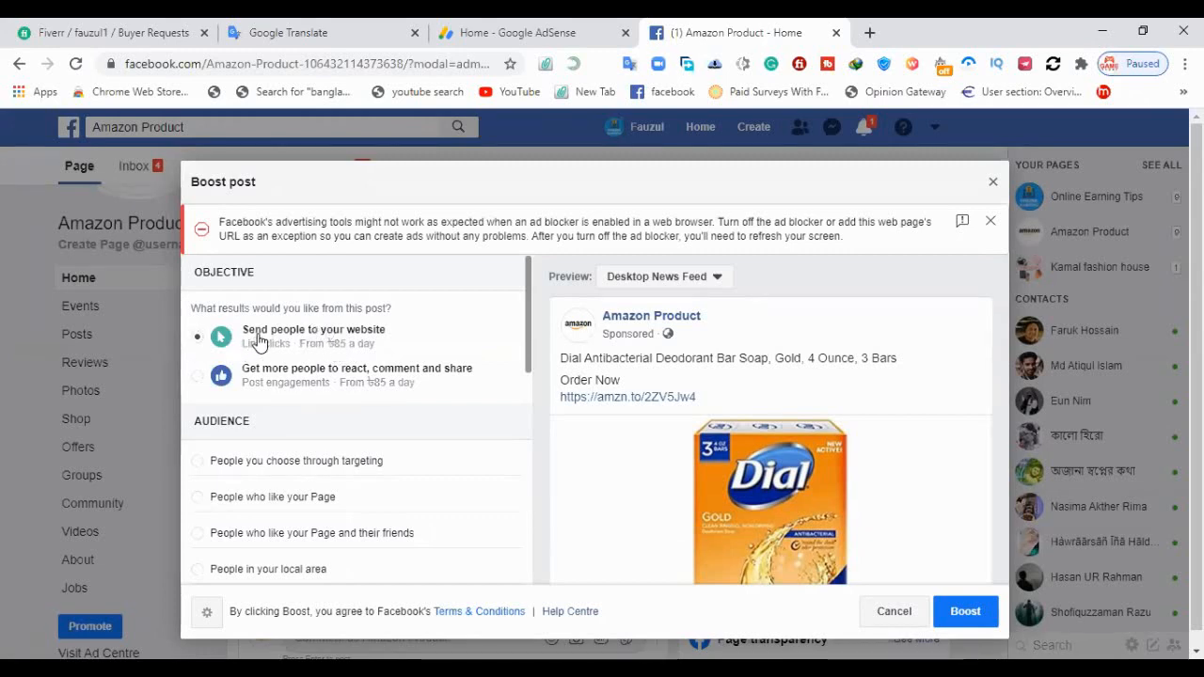
Set the boost objective to Send people to your website
click(198, 337)
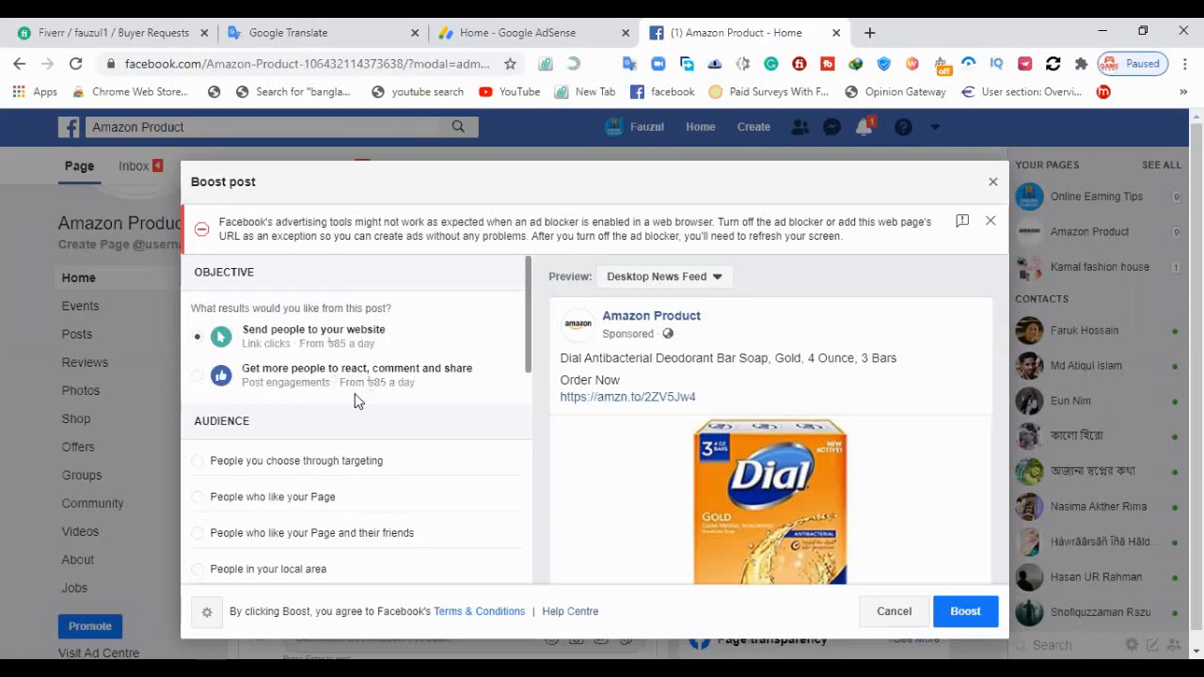
click(202, 378)
click(199, 336)
Review the audience options and the edit settings of the existing "people visit our page" audience, leaving without saving
scroll(380, 341, down, 2)
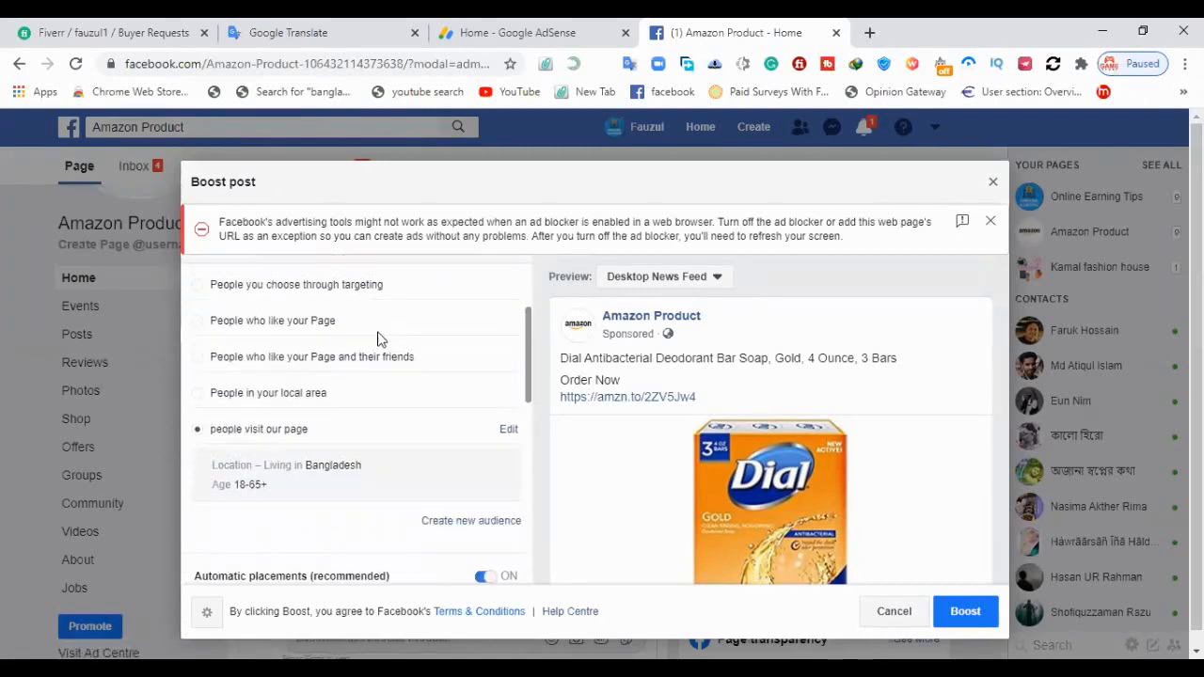
scroll(420, 364, up, 1)
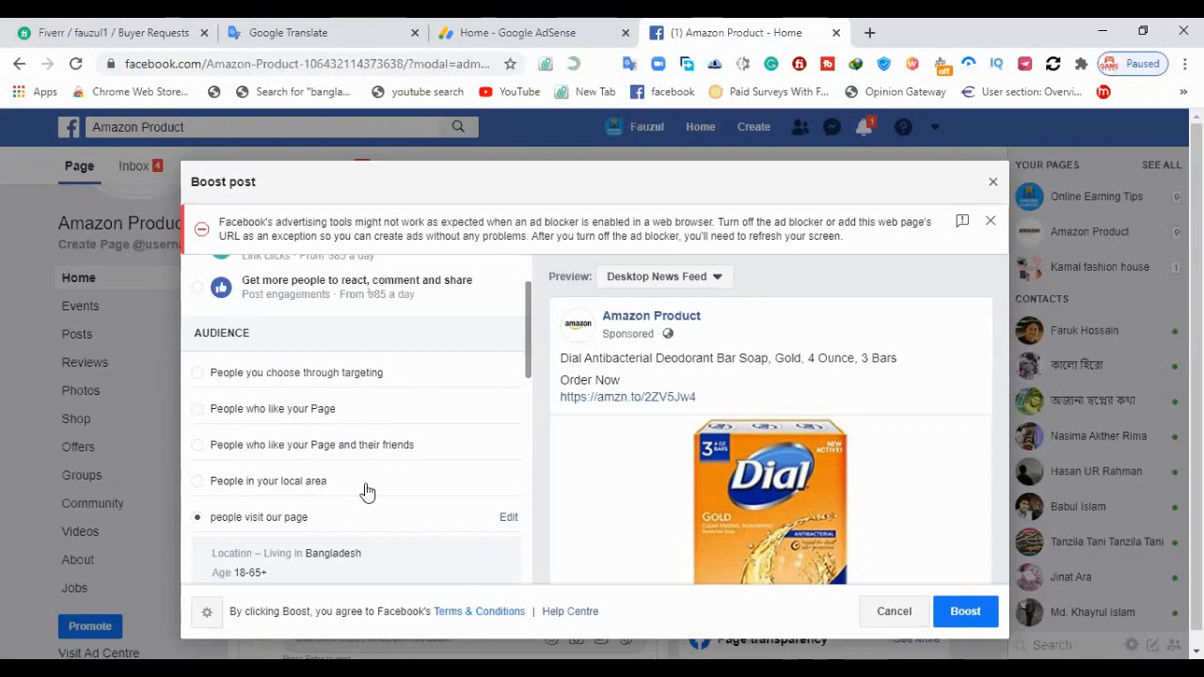
scroll(367, 492, down, 2)
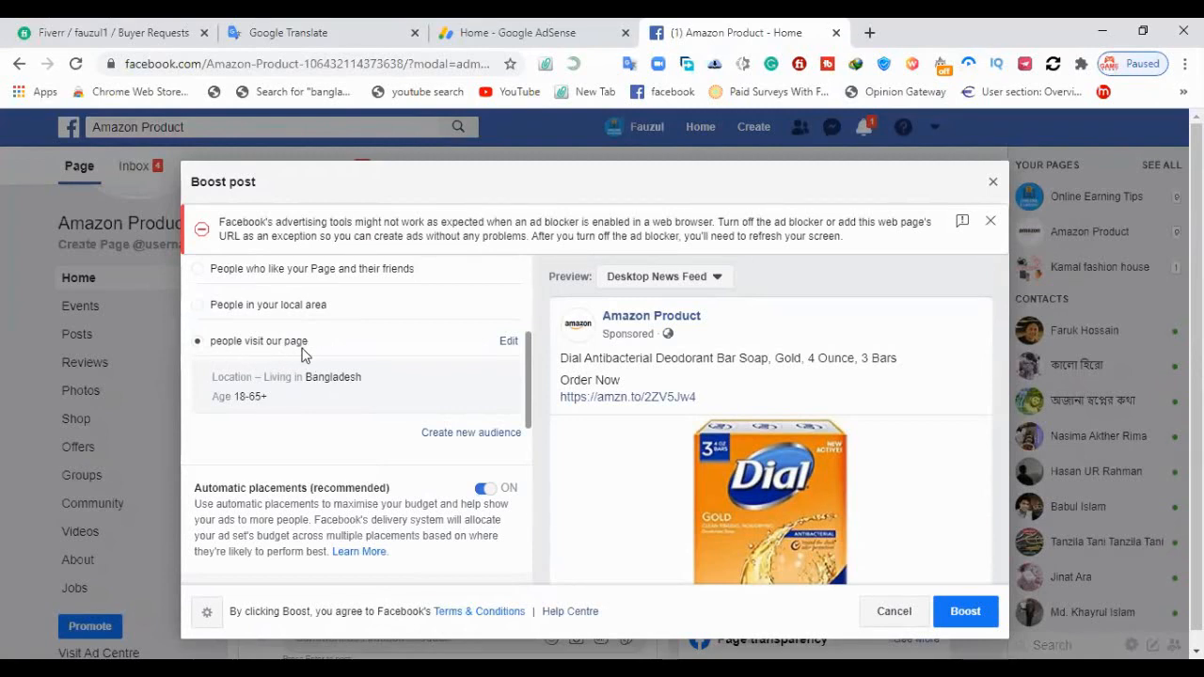
click(506, 342)
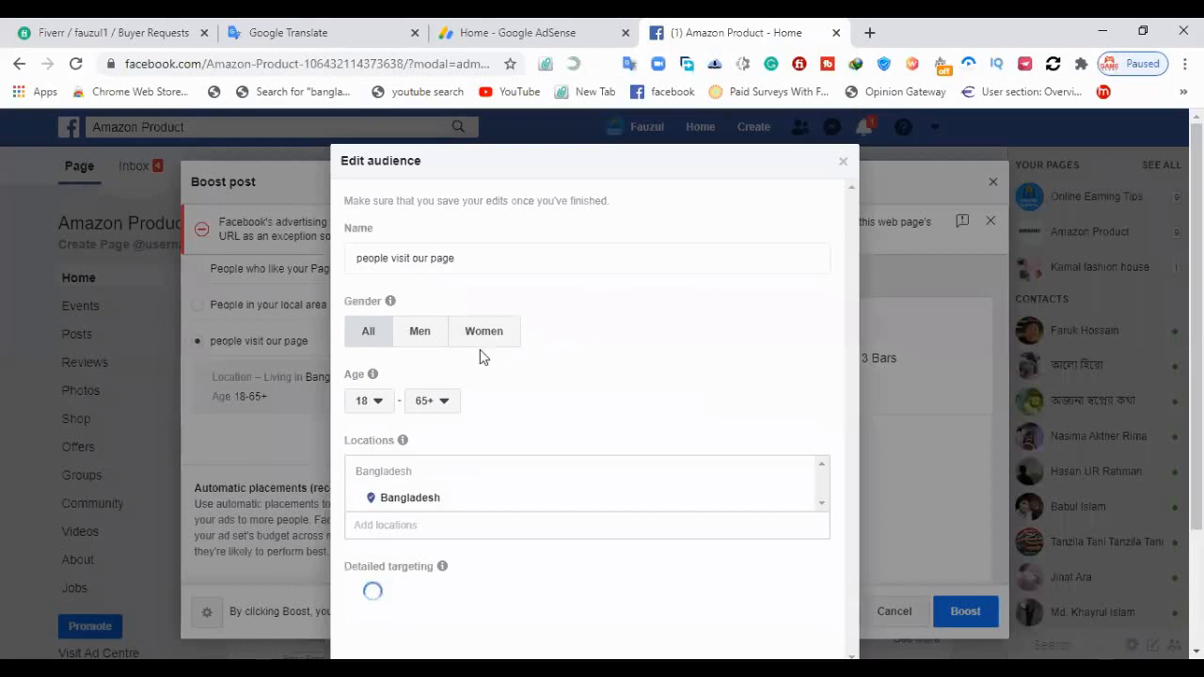
click(841, 167)
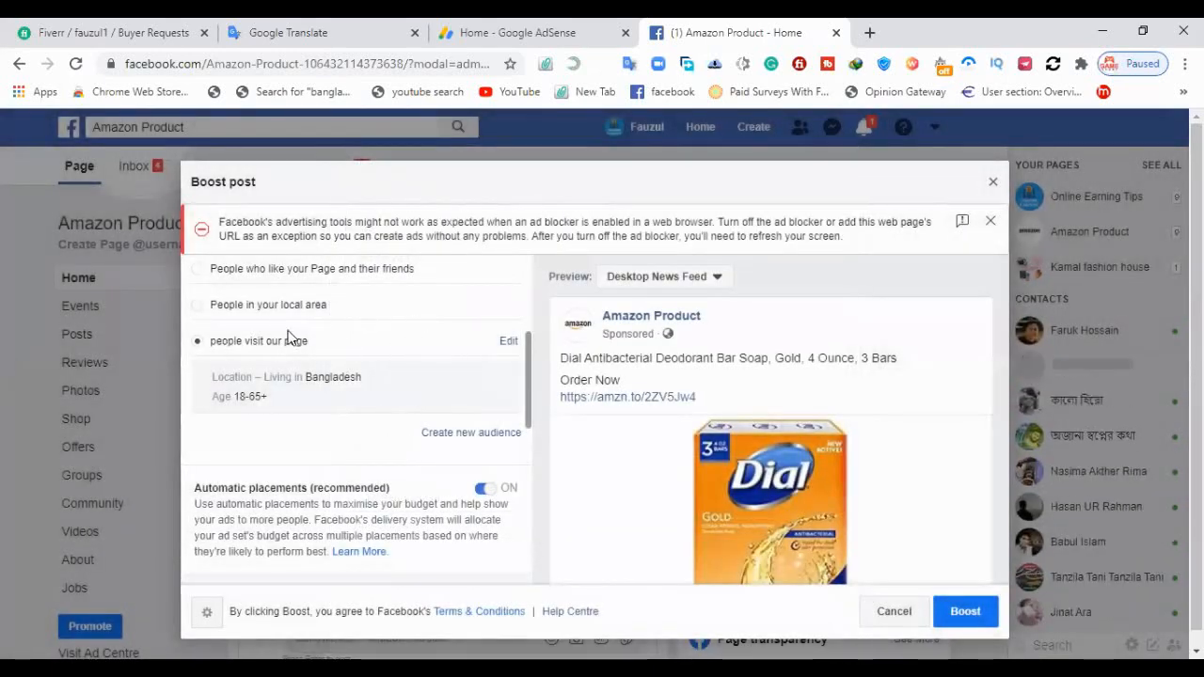
Start a new audience named "People Visit our Page" with the gender set to All
click(489, 435)
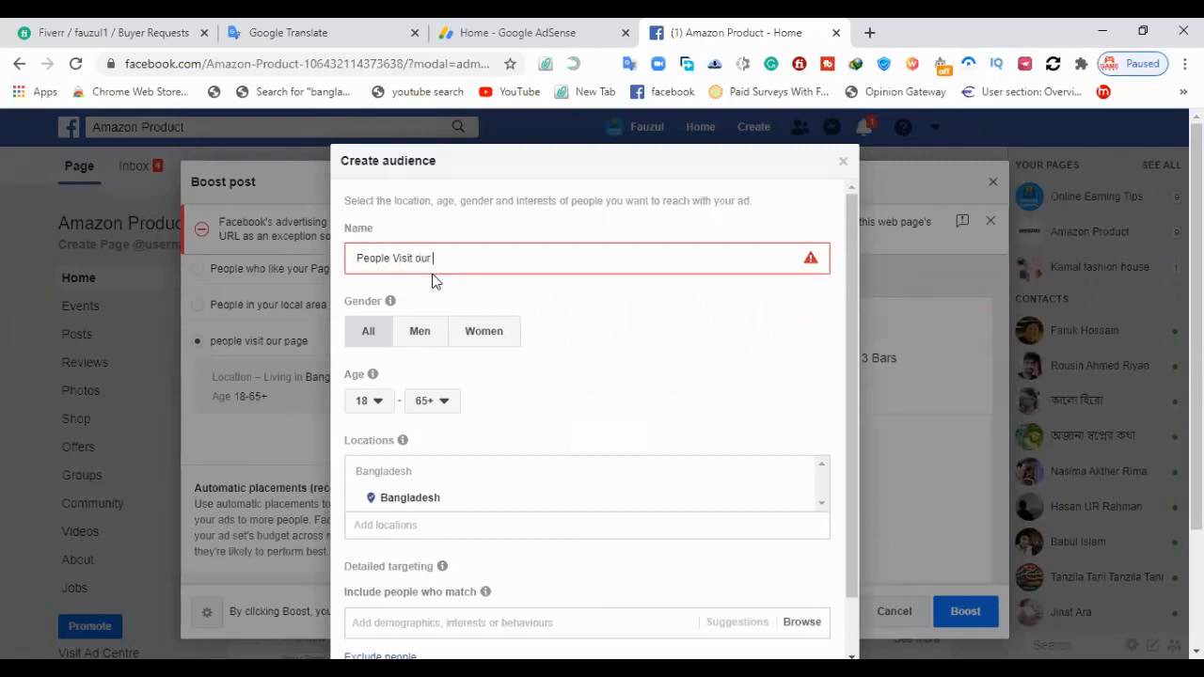
click(433, 273)
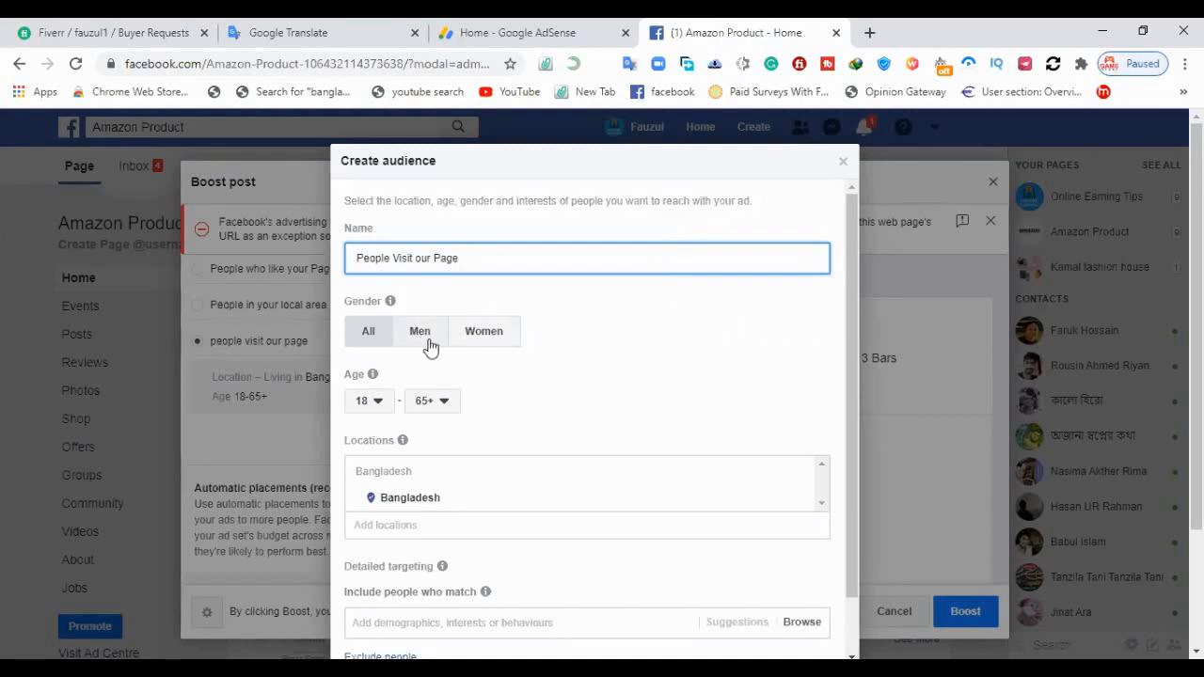
click(367, 339)
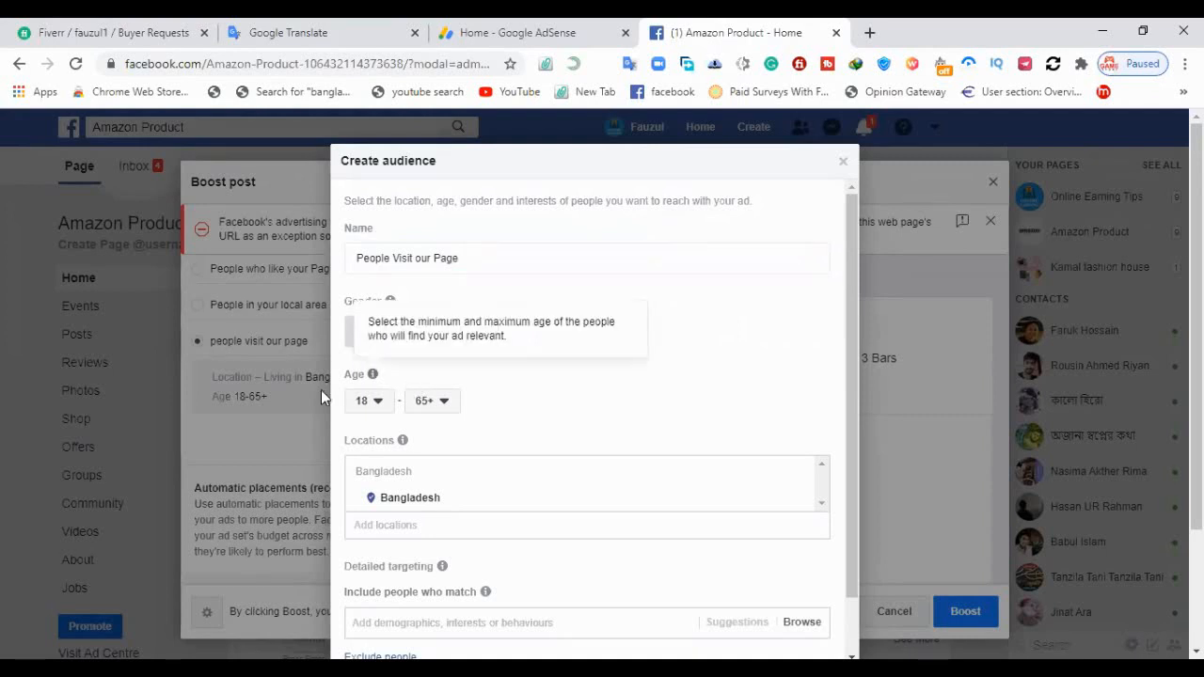
Set the new audience's age range from 18 to 65+
click(376, 405)
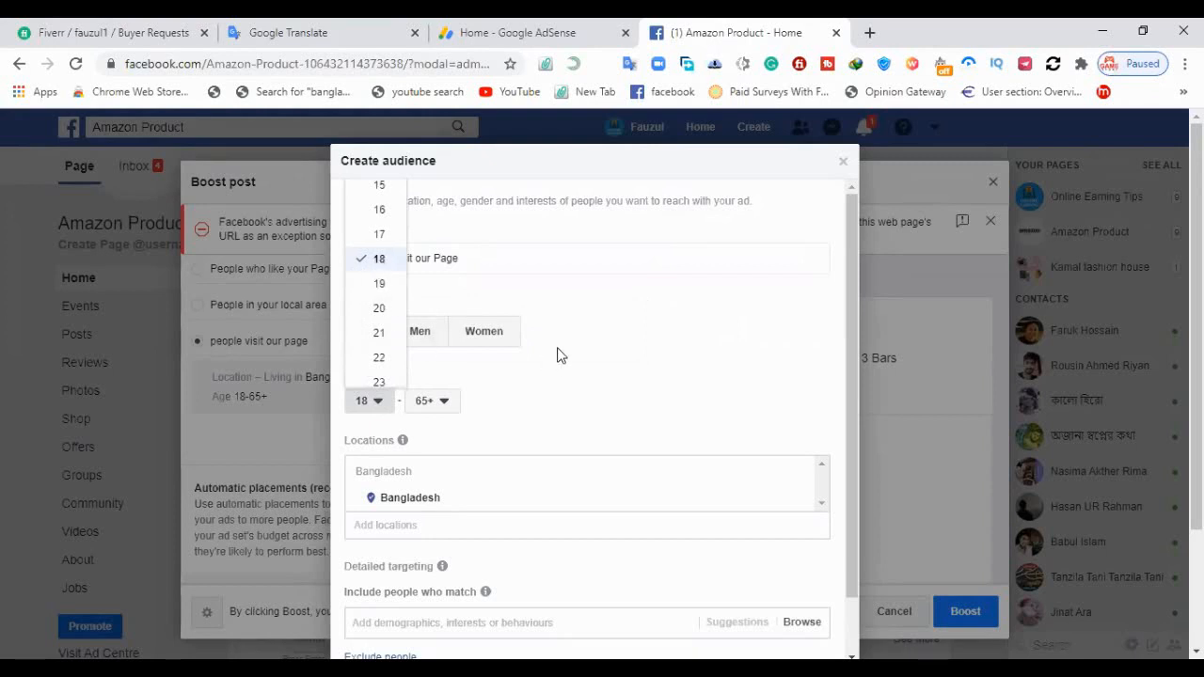
click(368, 262)
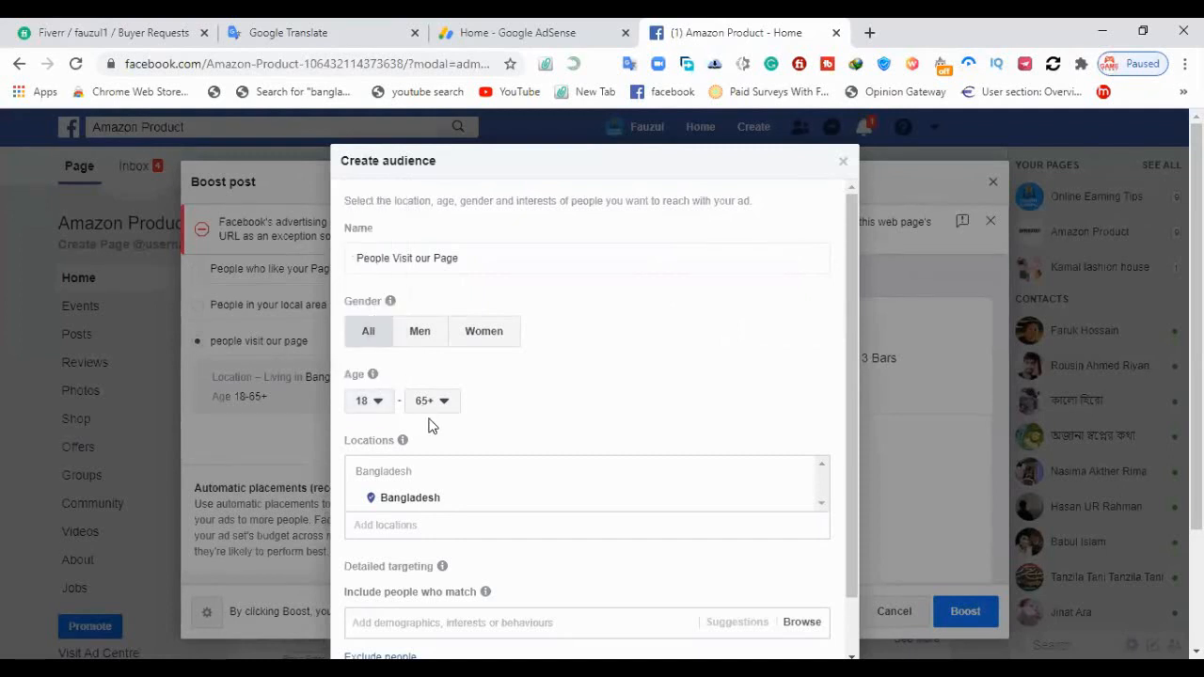
click(368, 400)
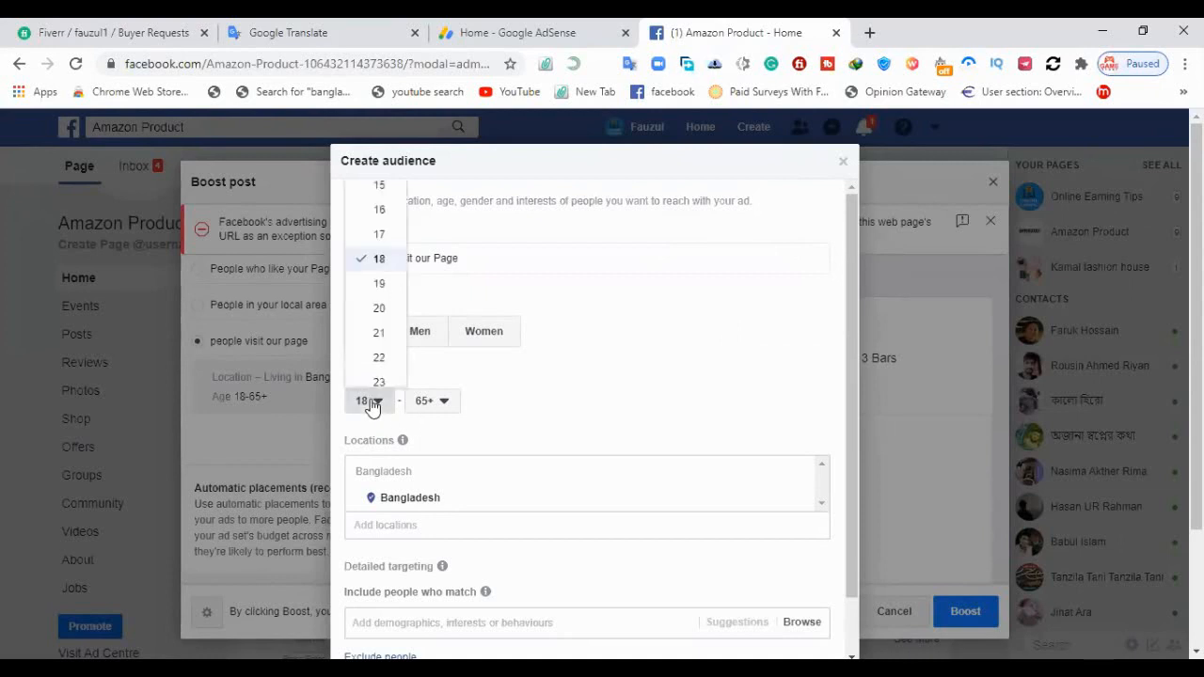
click(379, 261)
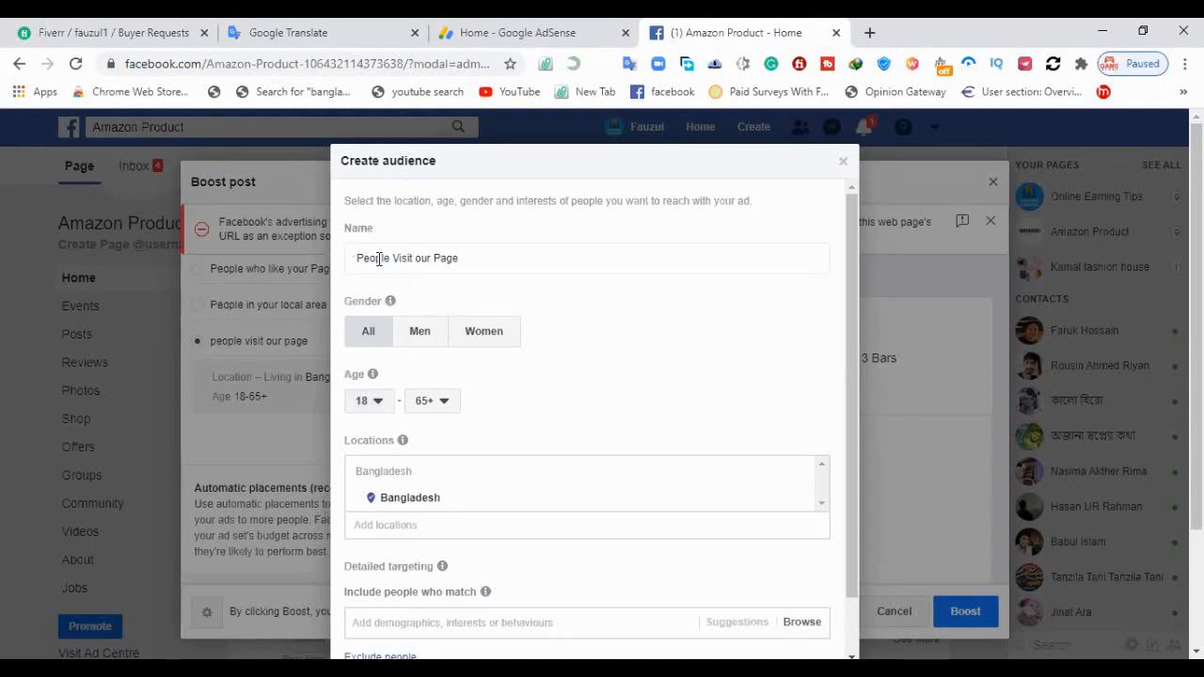
click(432, 405)
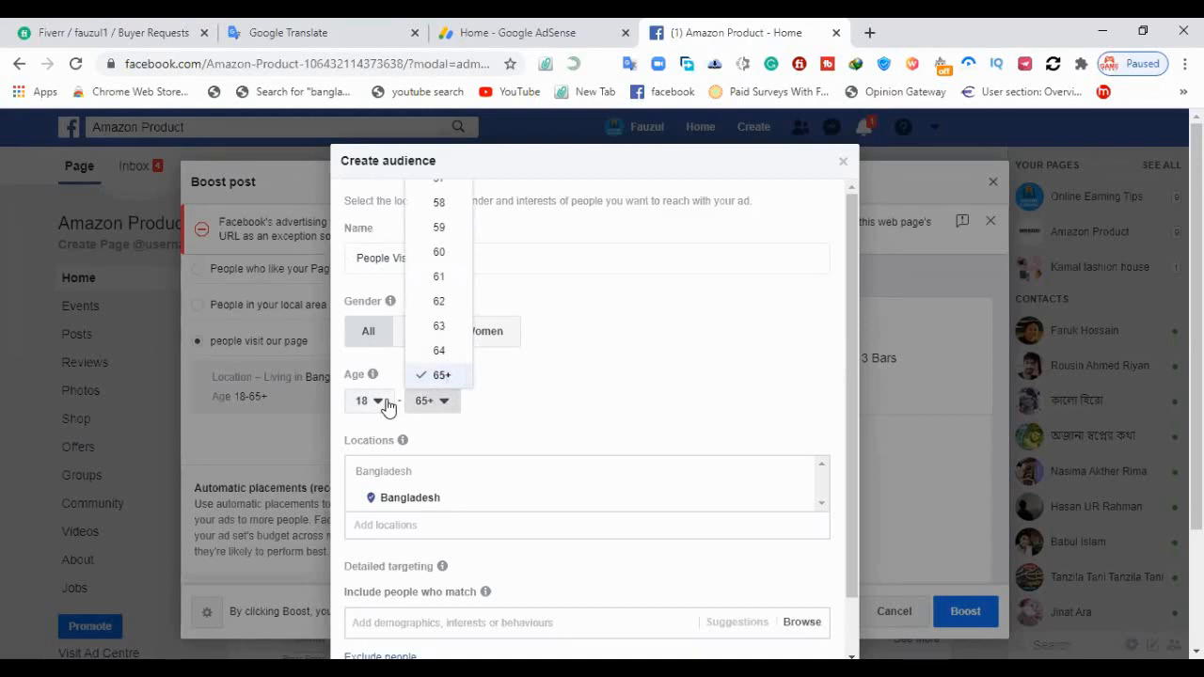
click(440, 378)
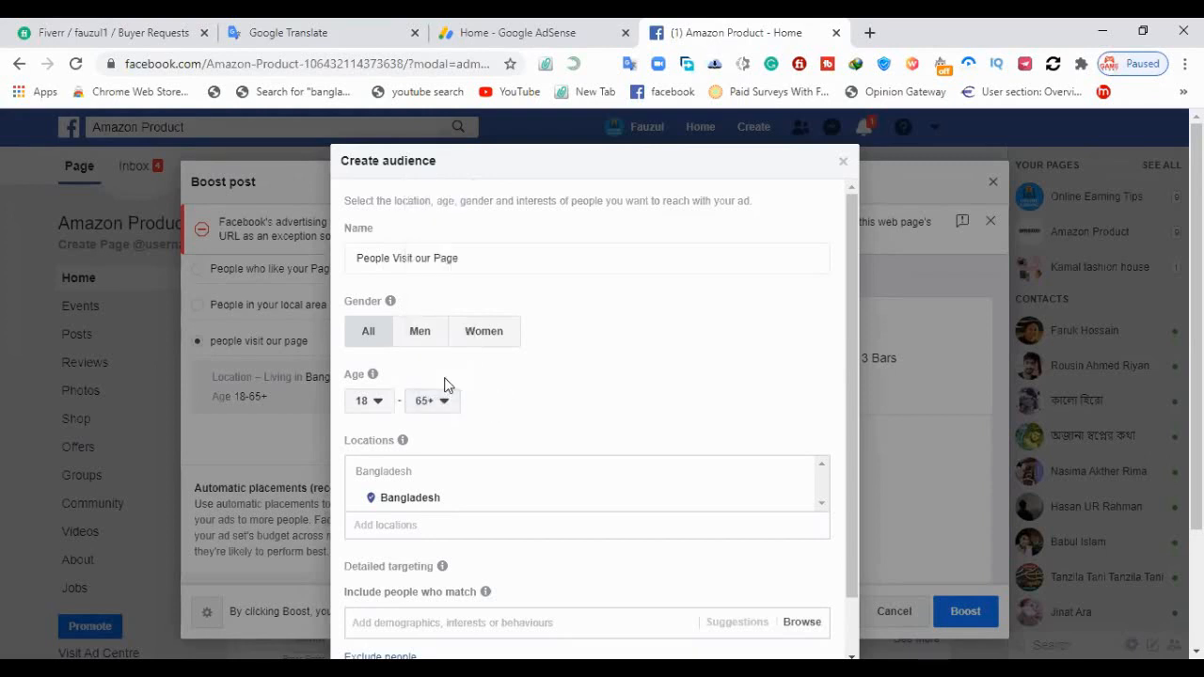
click(381, 407)
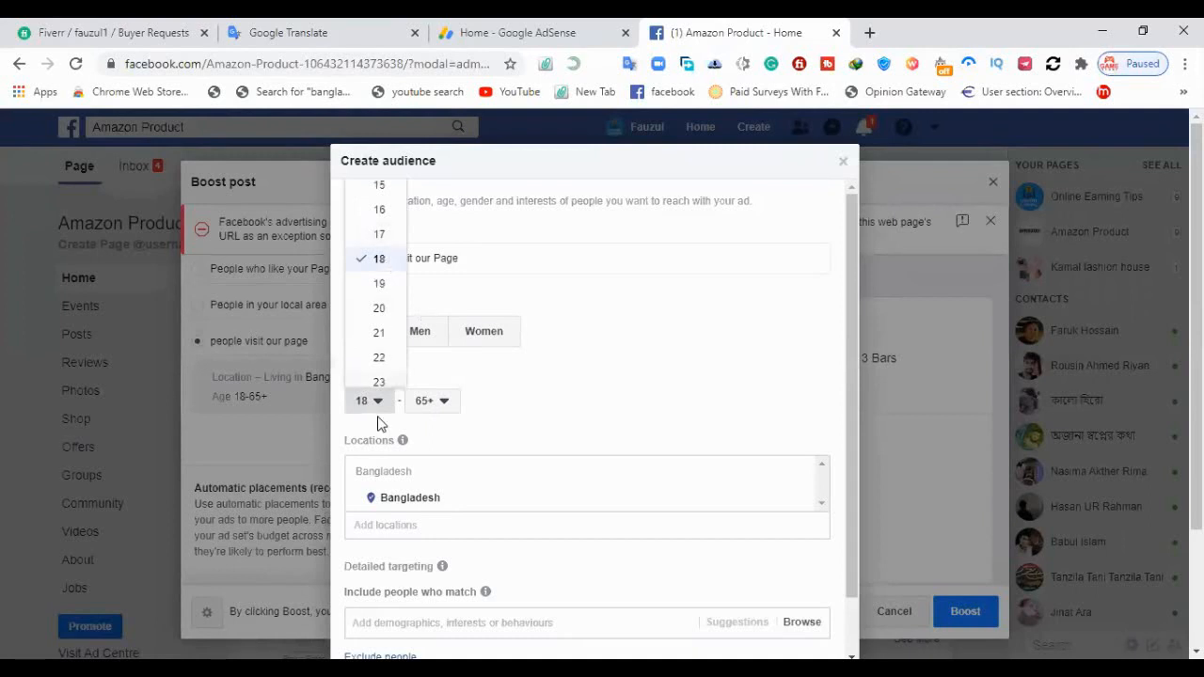
click(603, 410)
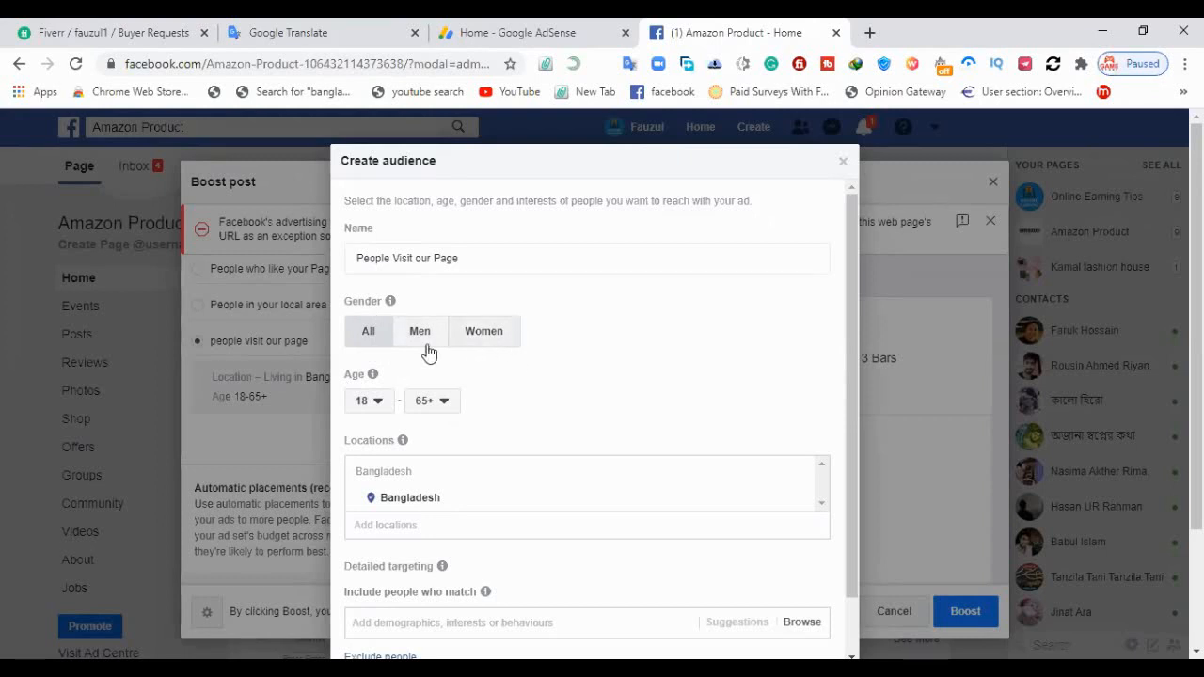
Examine the Bangladesh location of the new audience on the map
click(464, 503)
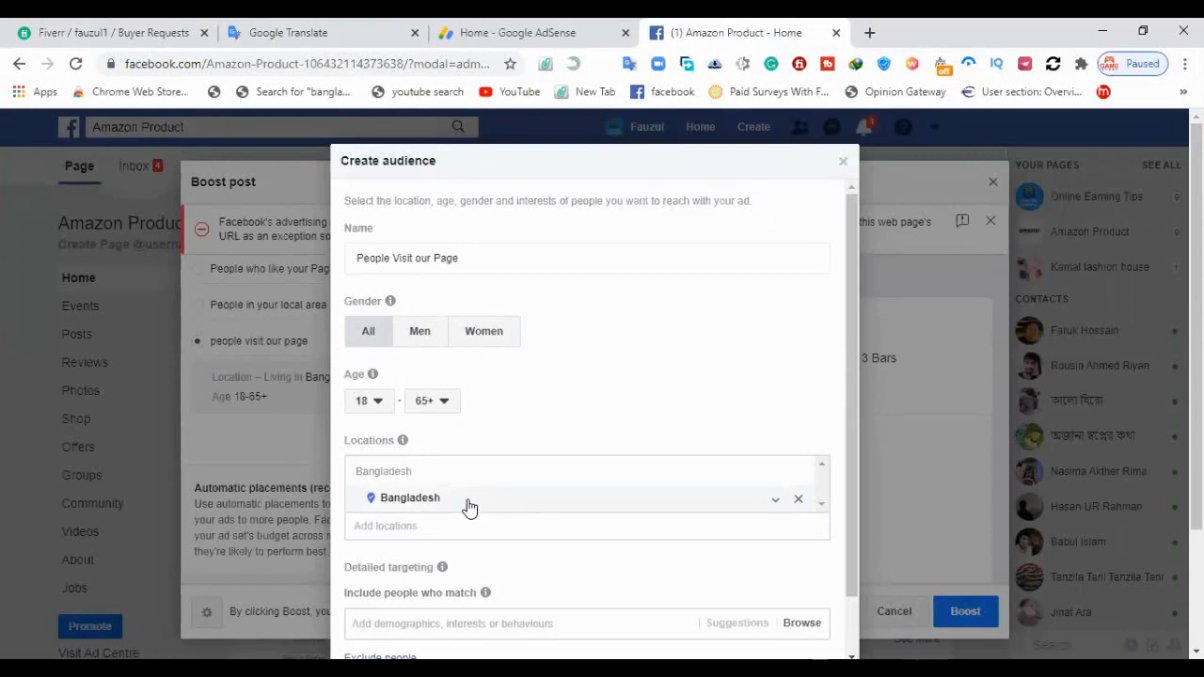
scroll(516, 500, down, 2)
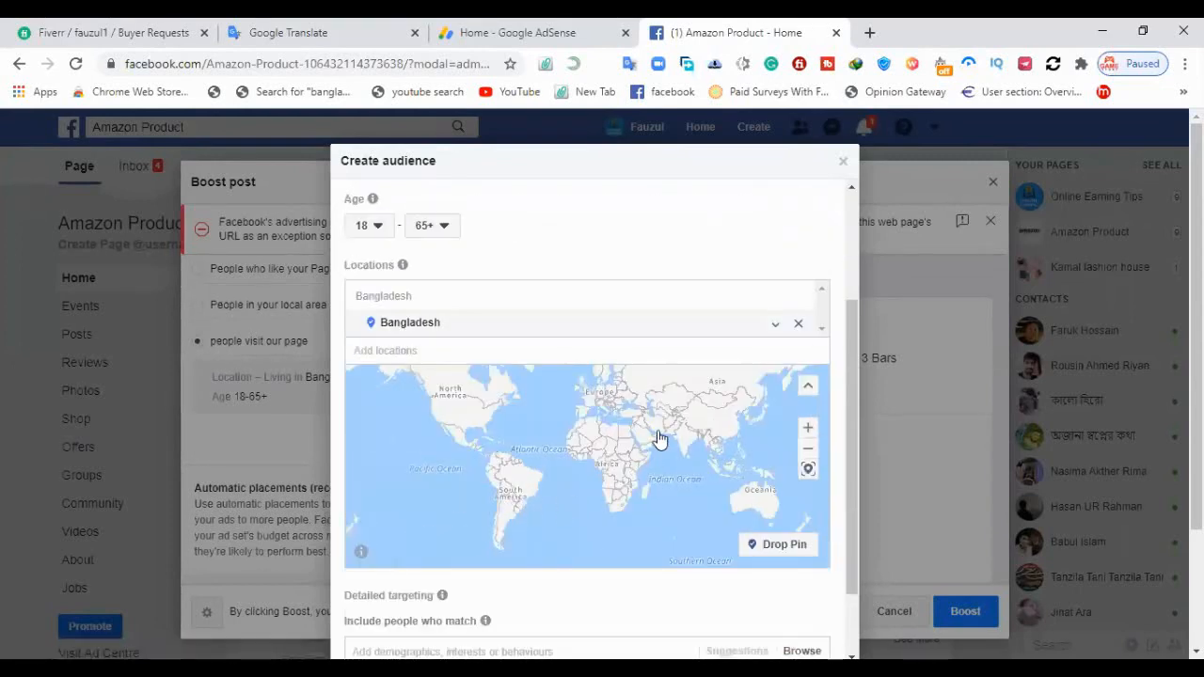
scroll(597, 419, down, 1)
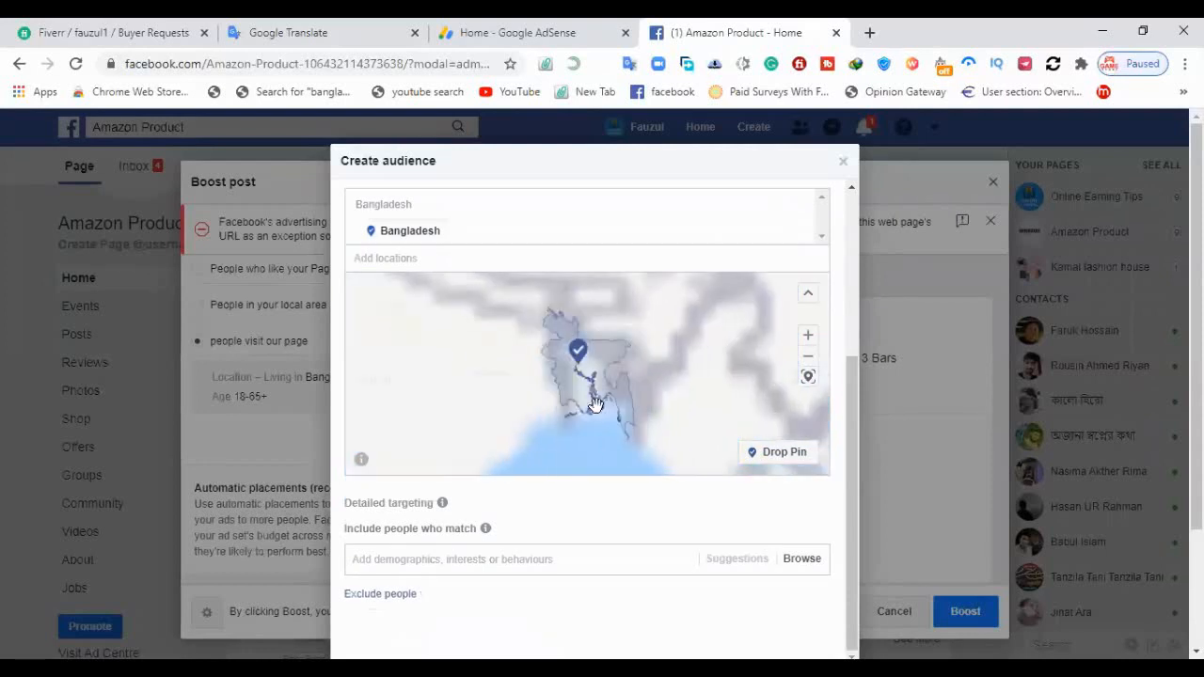
scroll(511, 417, up, 3)
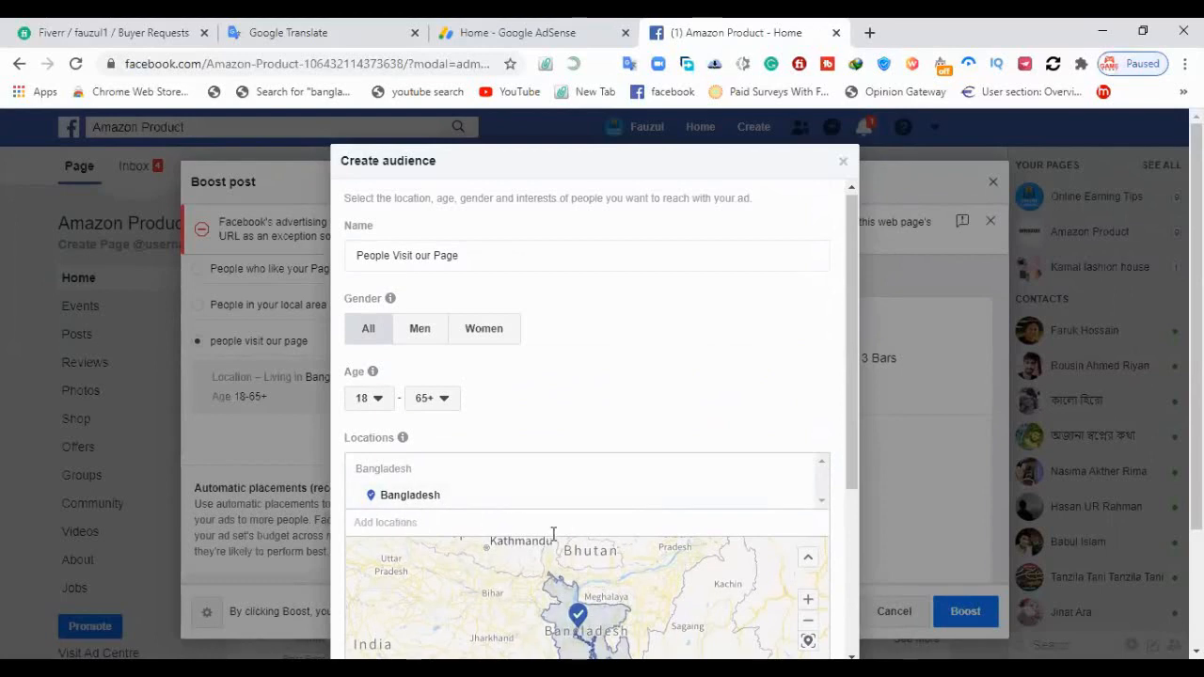
click(398, 525)
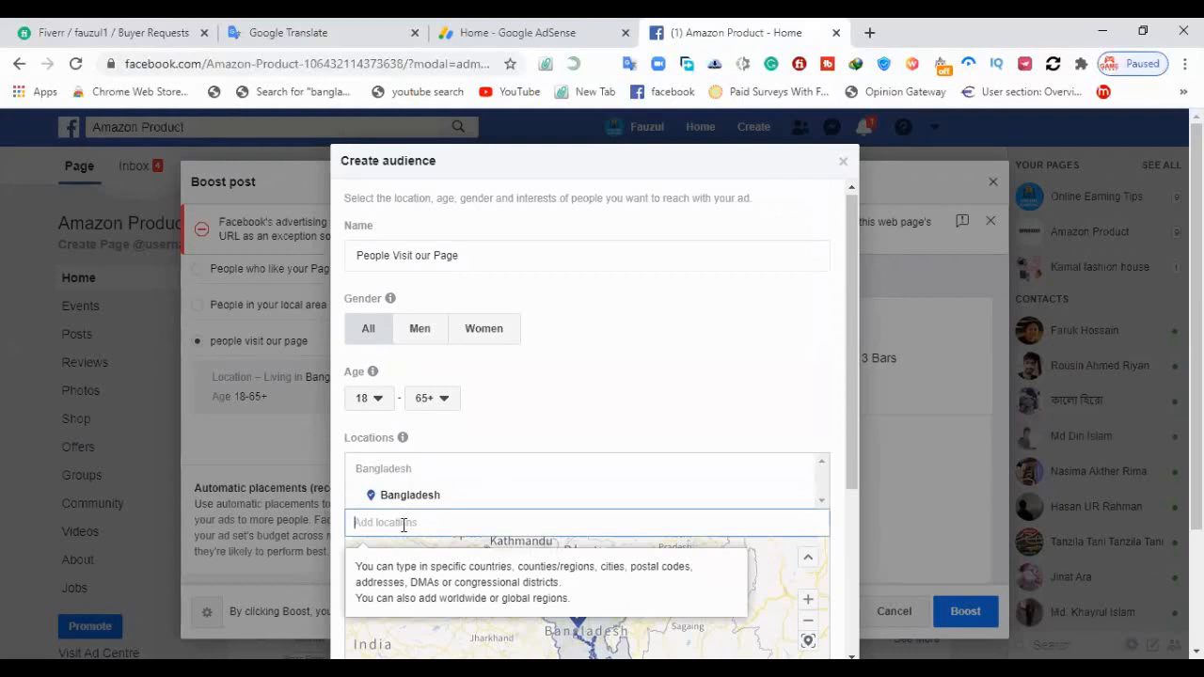
text(United sate)
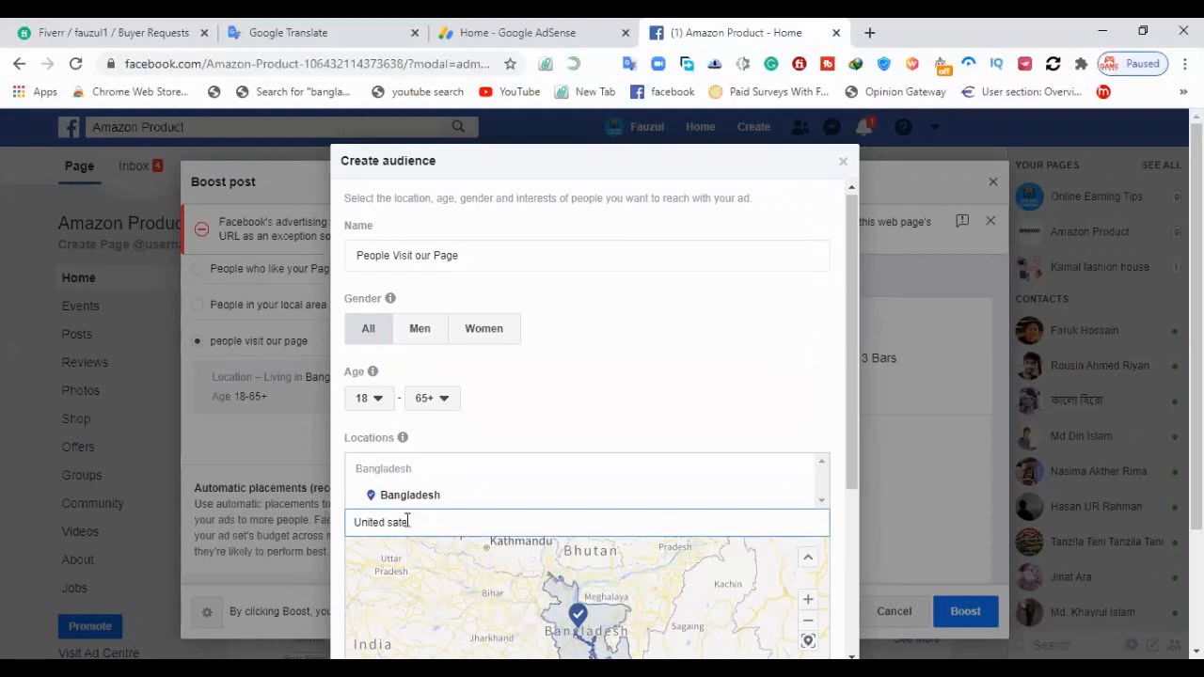
click(476, 522)
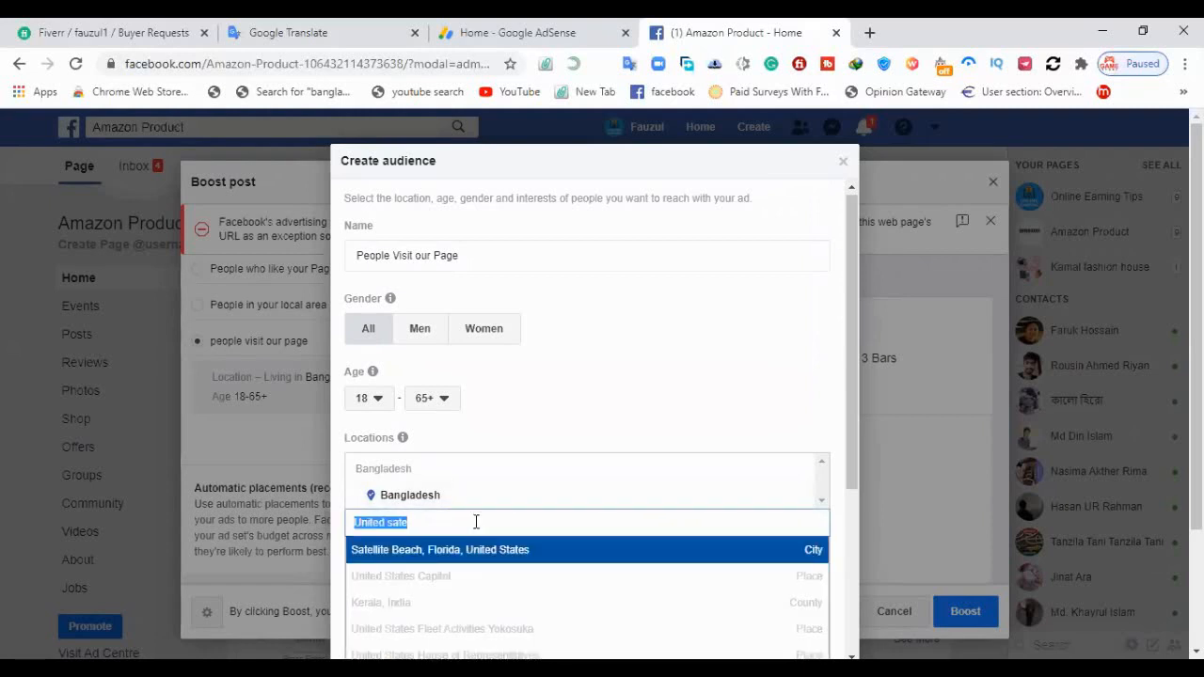
scroll(629, 510, down, 1)
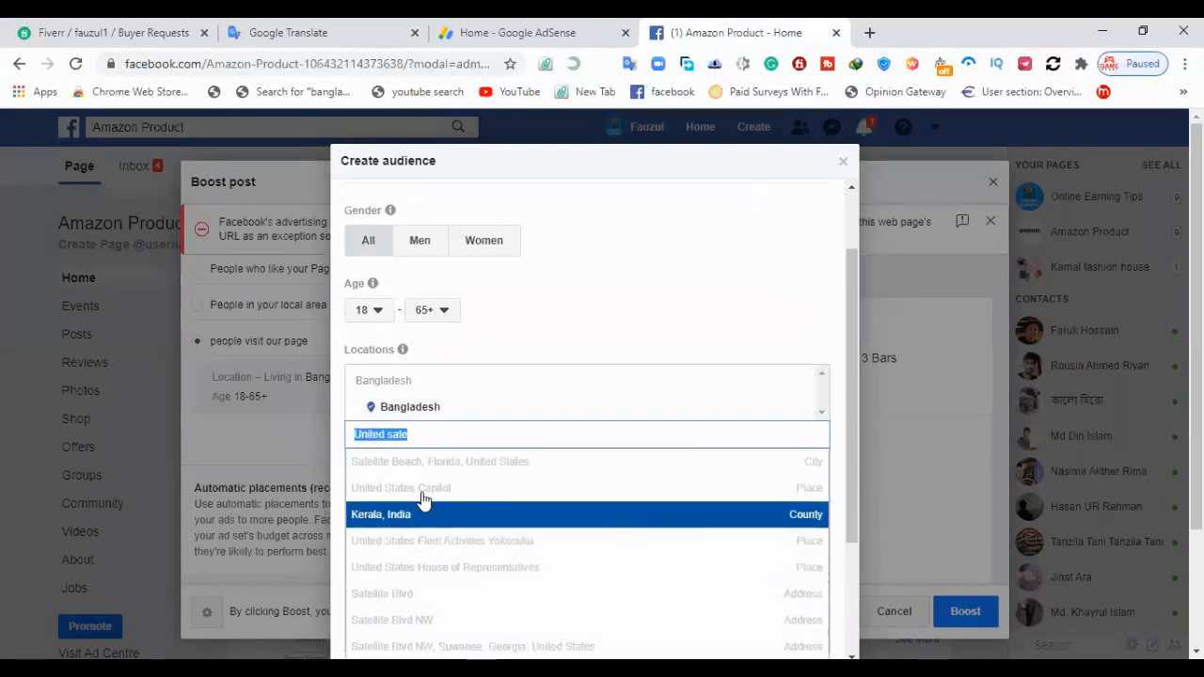
scroll(457, 495, down, 2)
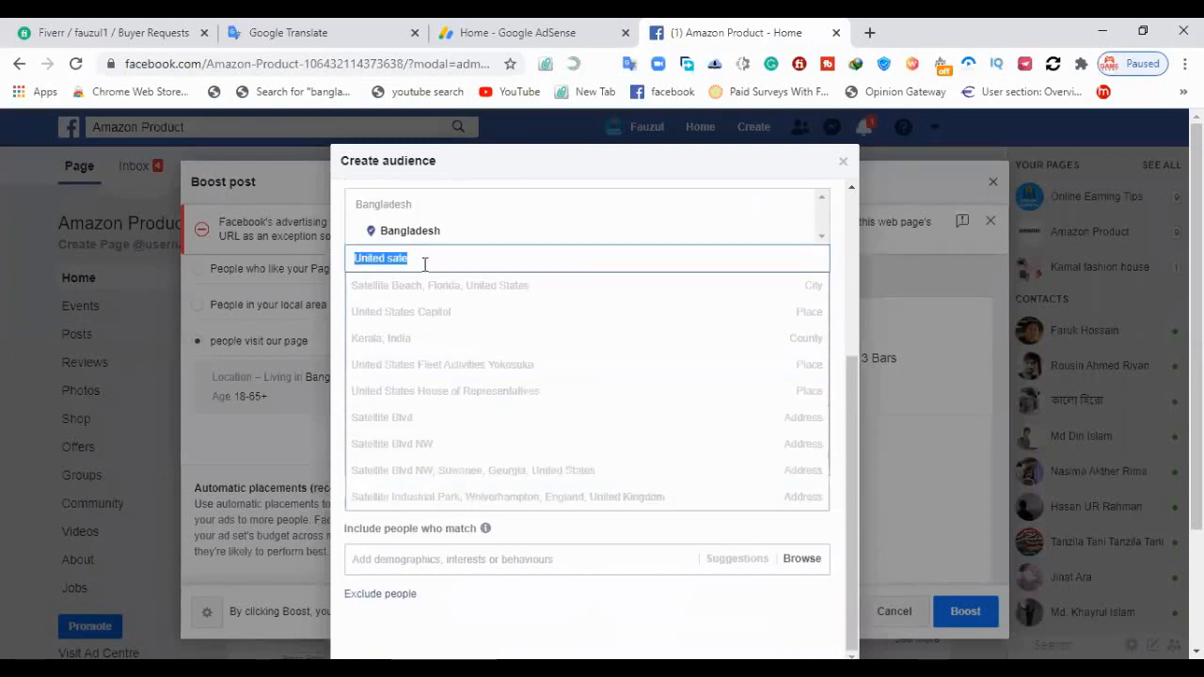
key(BackSpace)
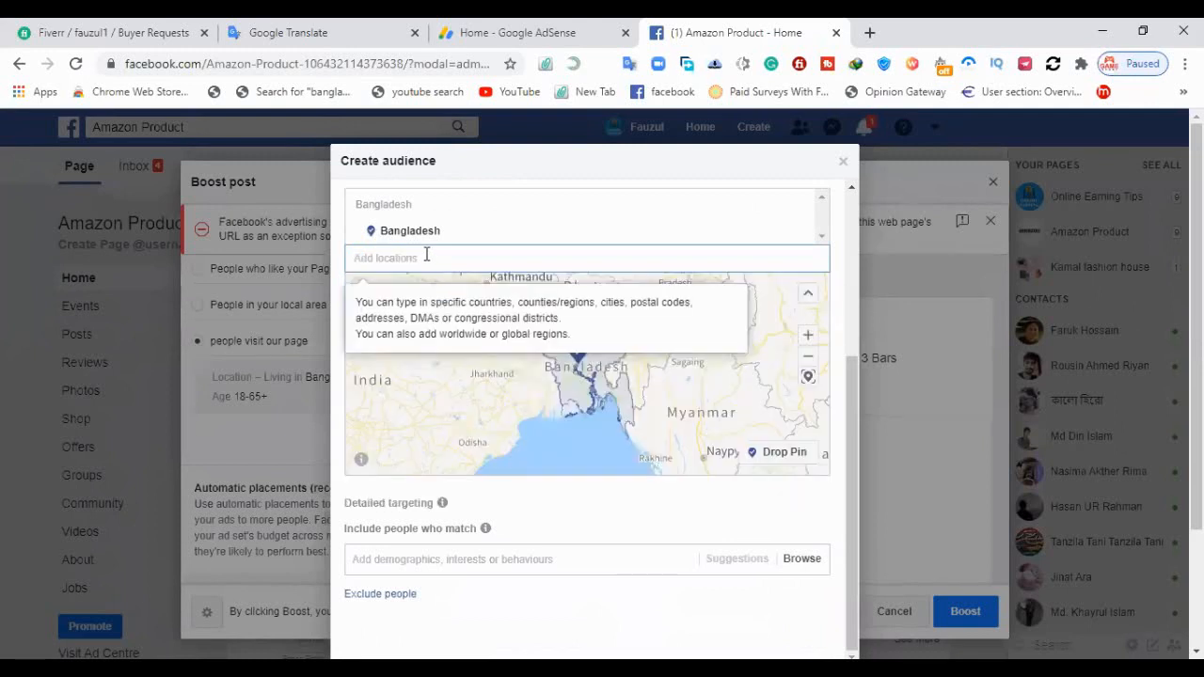
Search the audience locations for "unided kindom" and add Gomal University, D.I Khan in Pakistan
text(unided kindom)
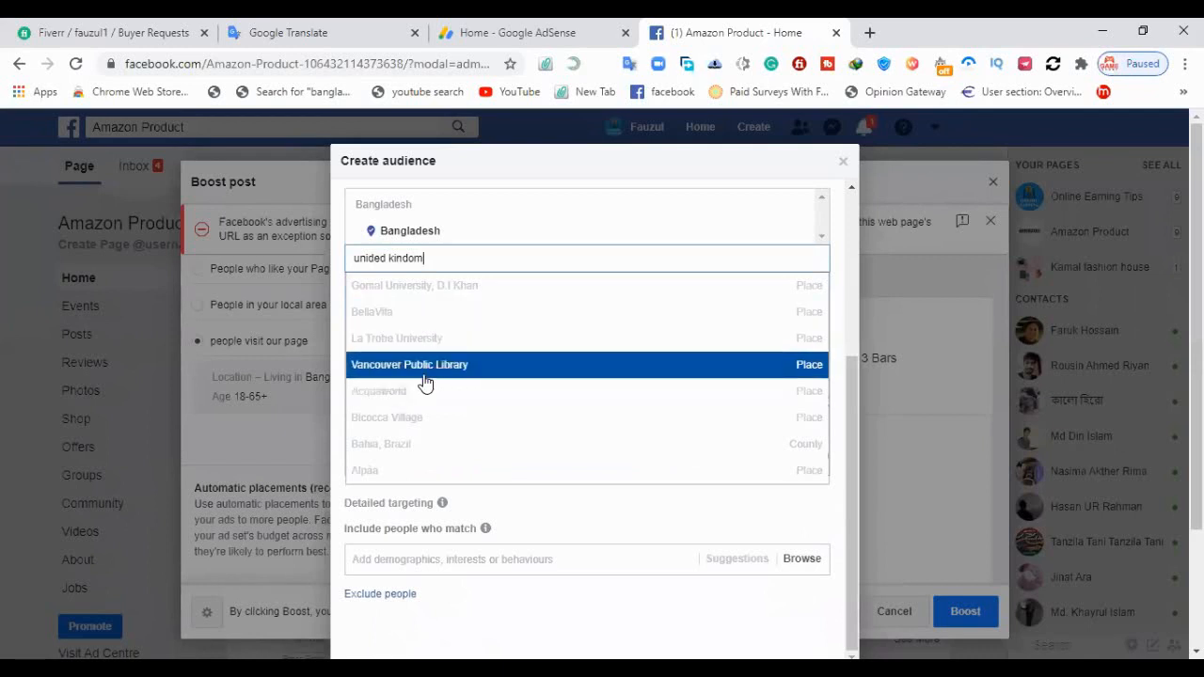
scroll(425, 382, down, 1)
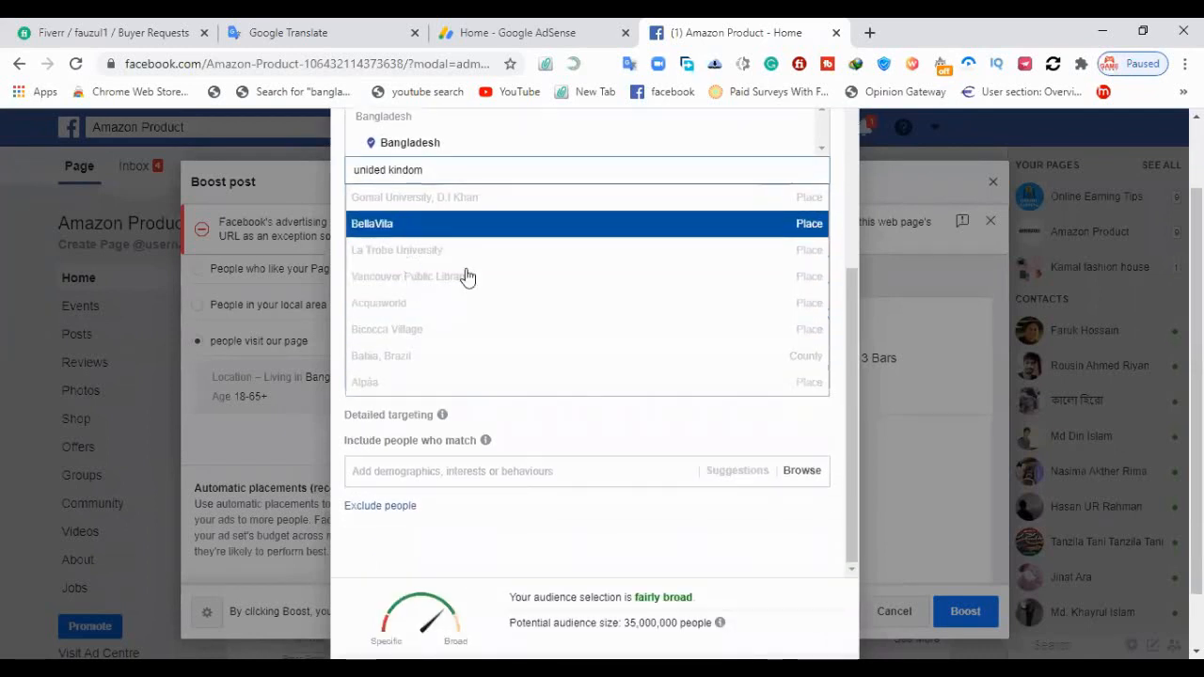
scroll(470, 278, up, 1)
scroll(472, 278, up, 1)
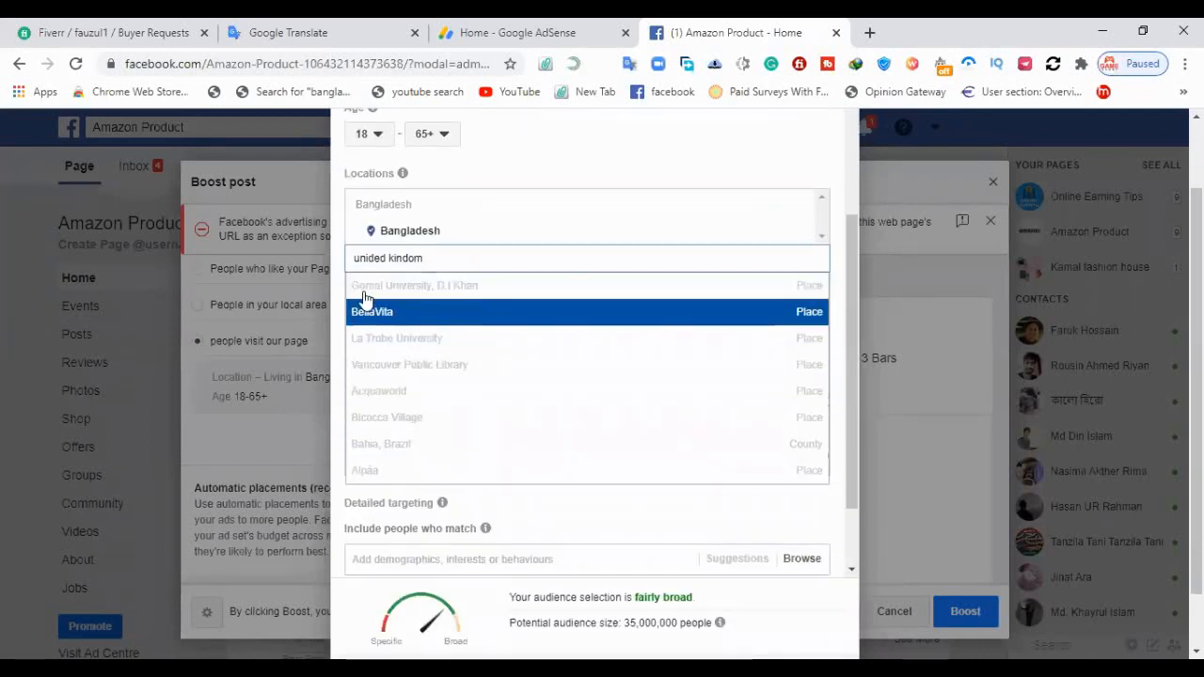
click(442, 290)
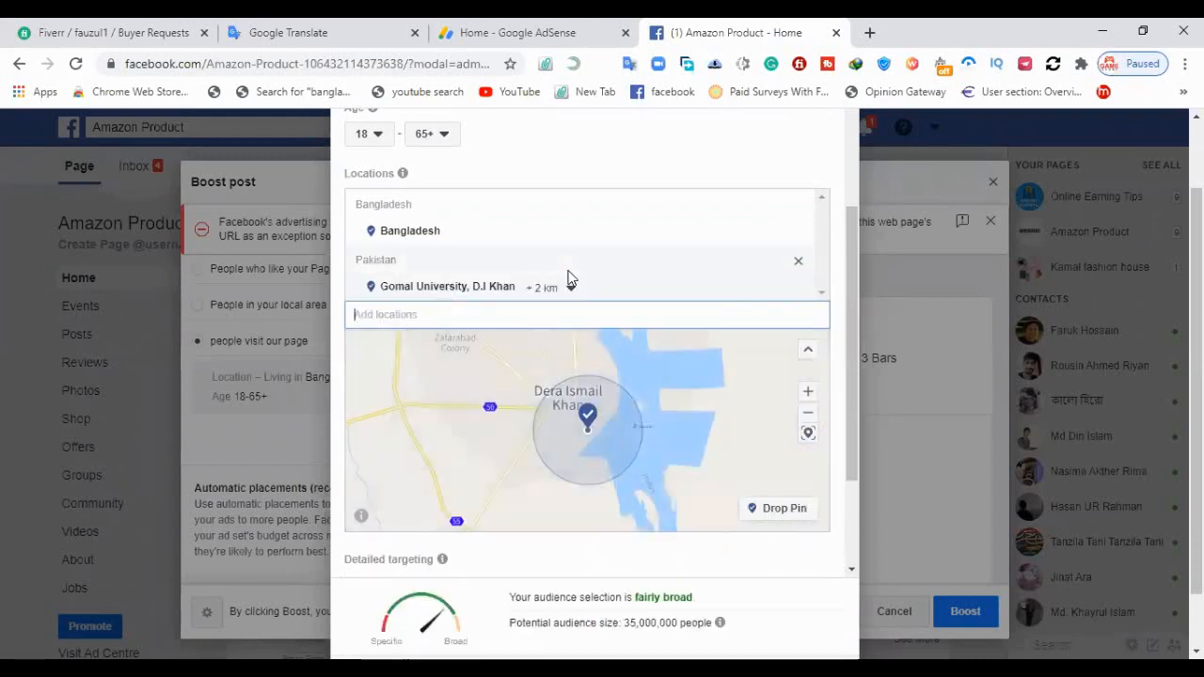
Remove the Bangladesh and Gomal University, D.I Khan locations from the new audience
scroll(438, 263, up, 3)
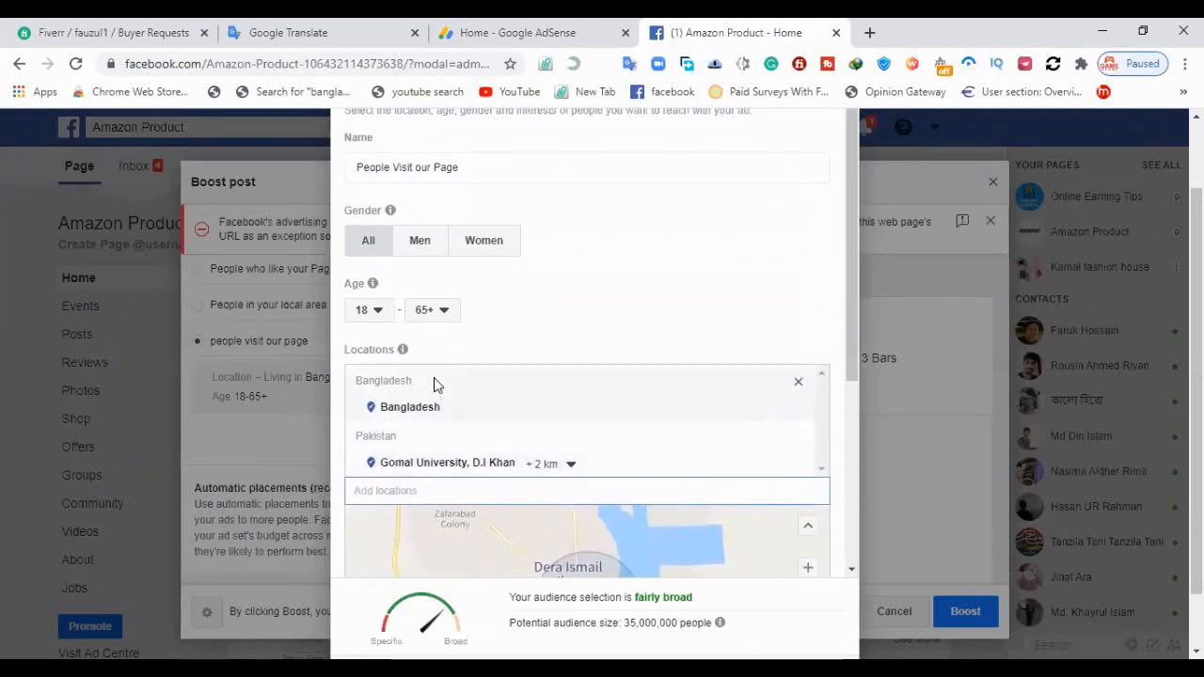
click(406, 411)
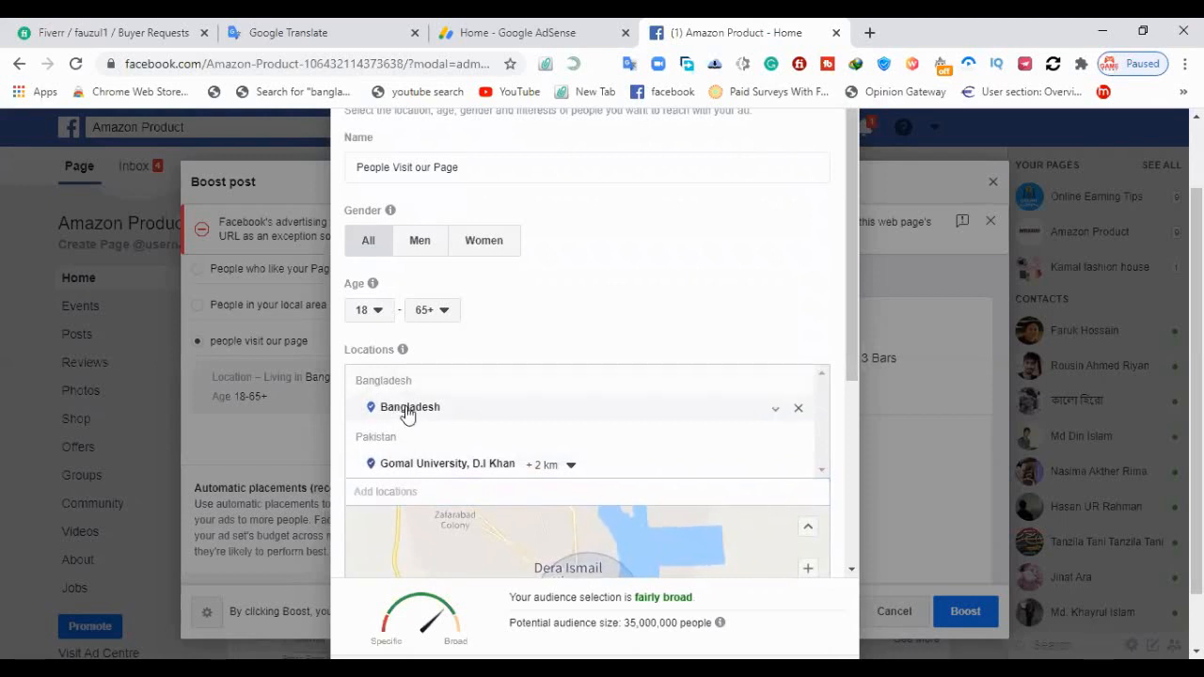
click(778, 415)
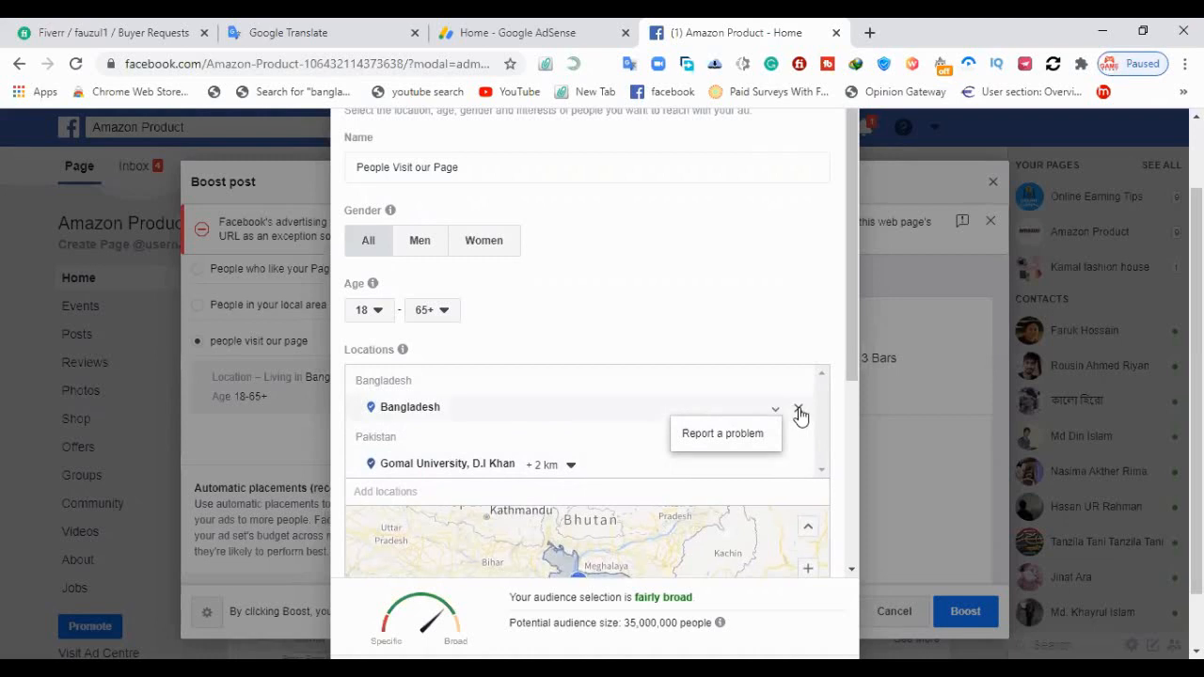
click(798, 411)
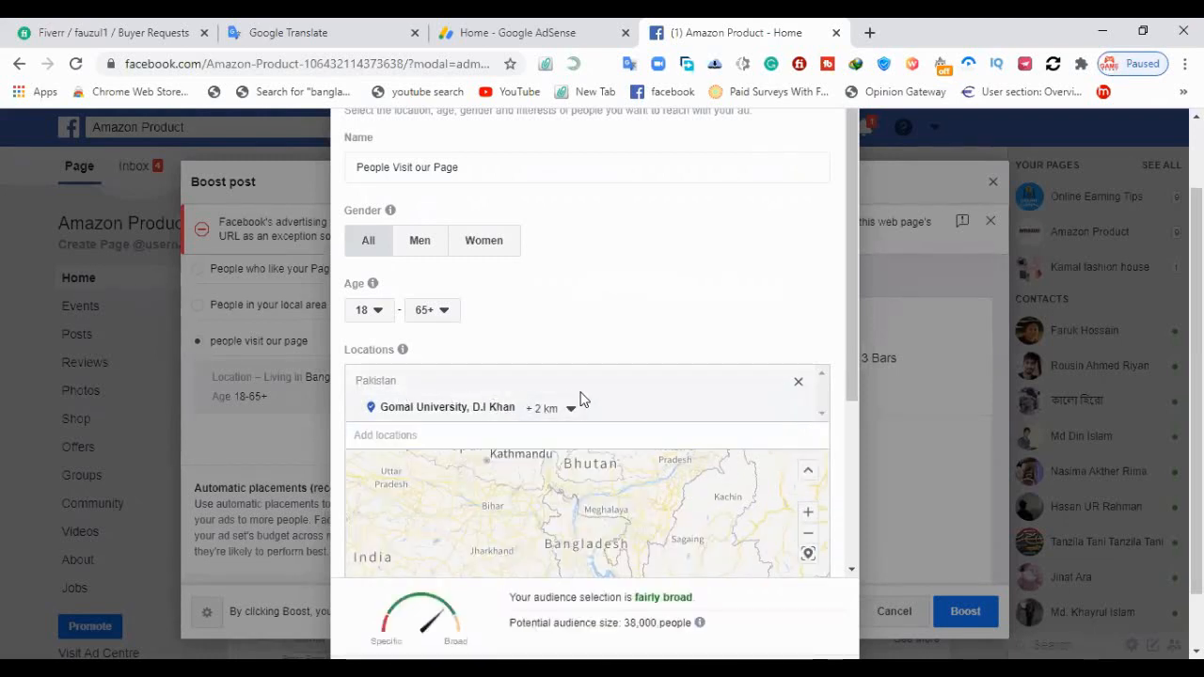
click(801, 386)
Search the audience locations for "United state" and add United States of America Ave, Randburg, Gauteng, South Africa
click(487, 381)
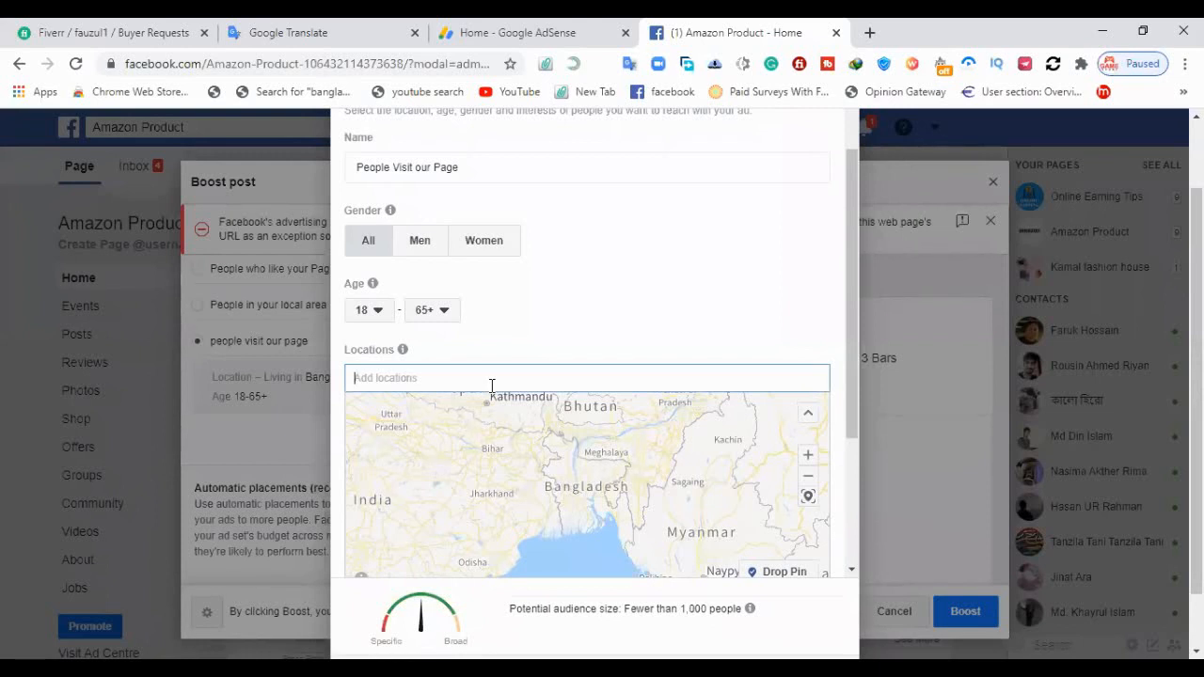
text(United state)
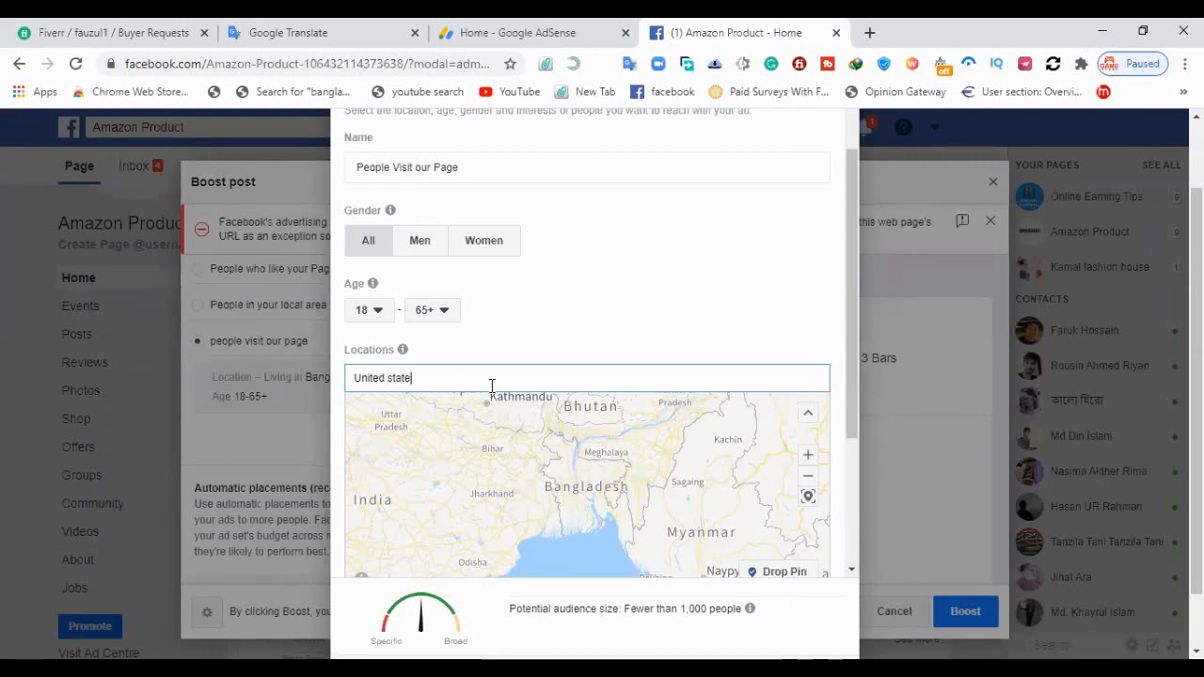
click(551, 352)
click(436, 379)
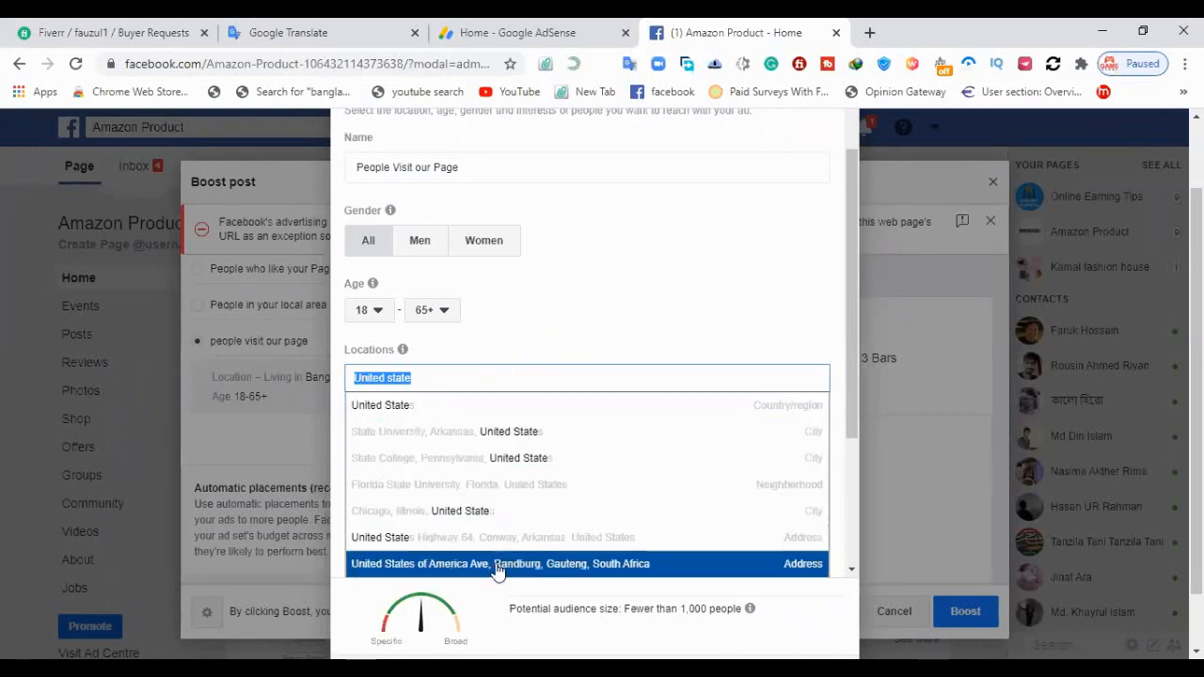
scroll(494, 564, down, 1)
scroll(492, 524, down, 1)
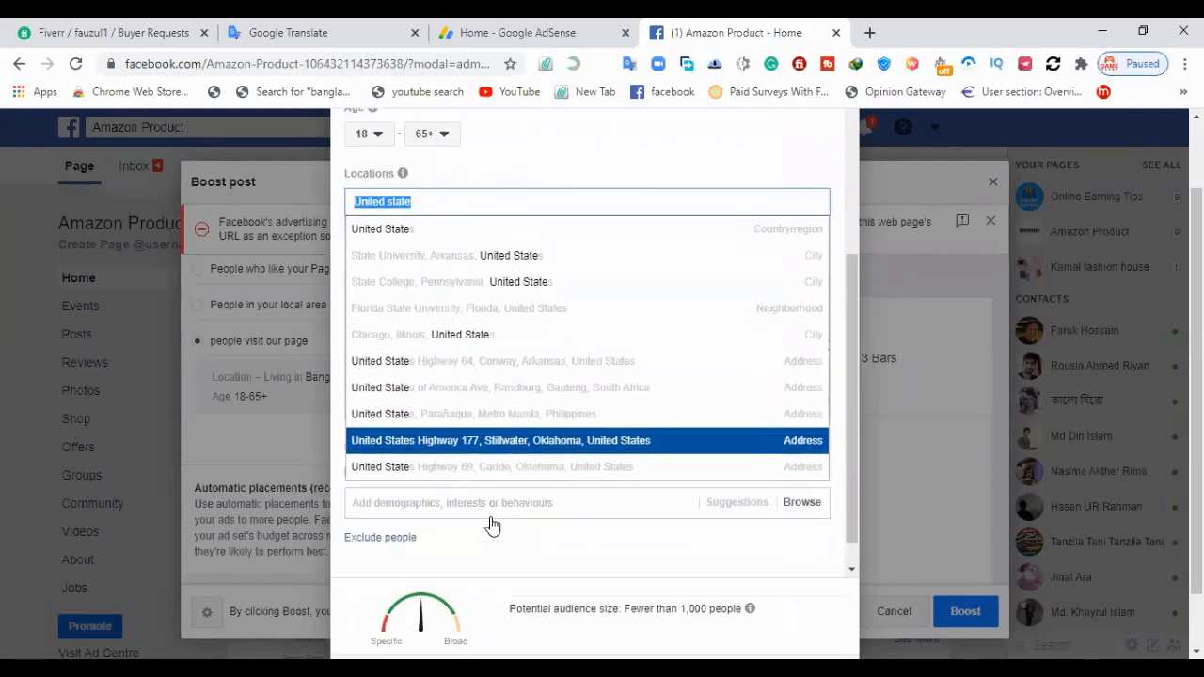
scroll(513, 374, down, 1)
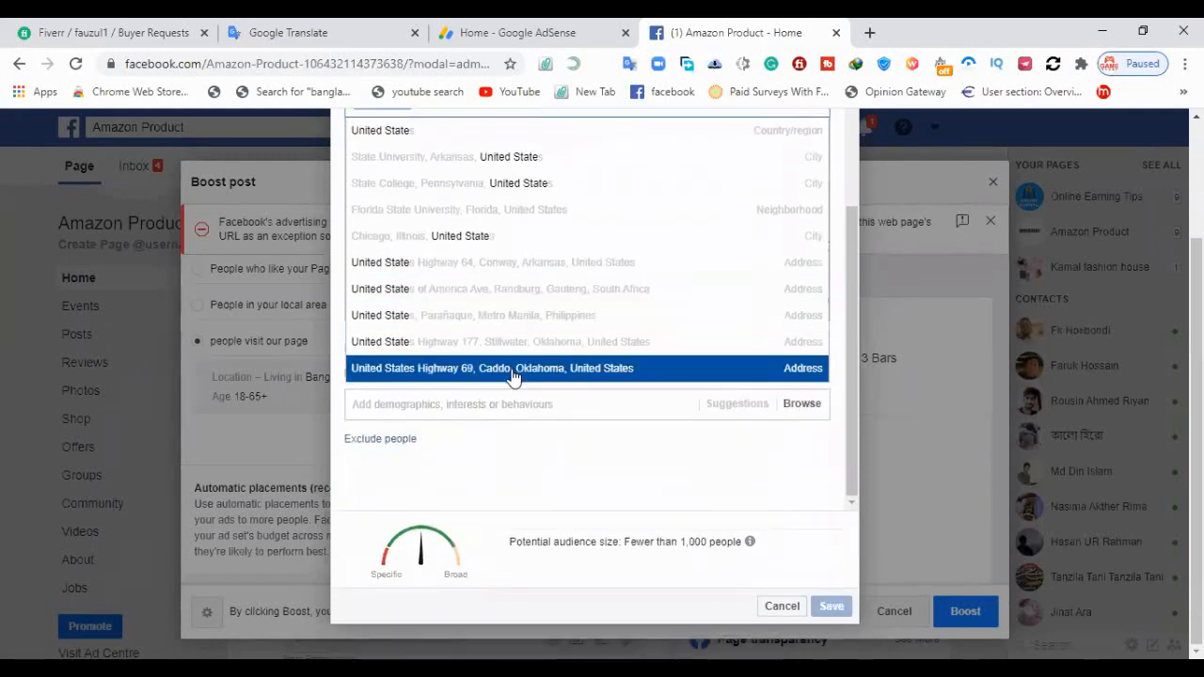
click(504, 289)
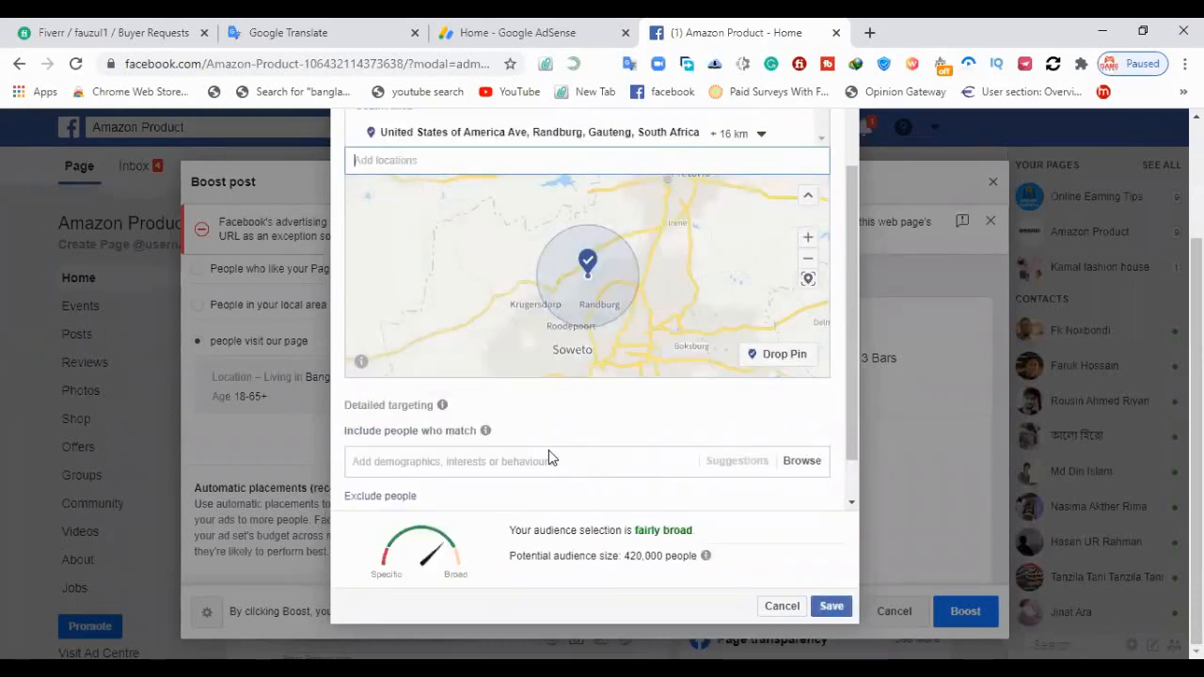
Check the added location and the detailed targeting section, and save the new audience
scroll(548, 450, up, 3)
mouse_move(446, 356)
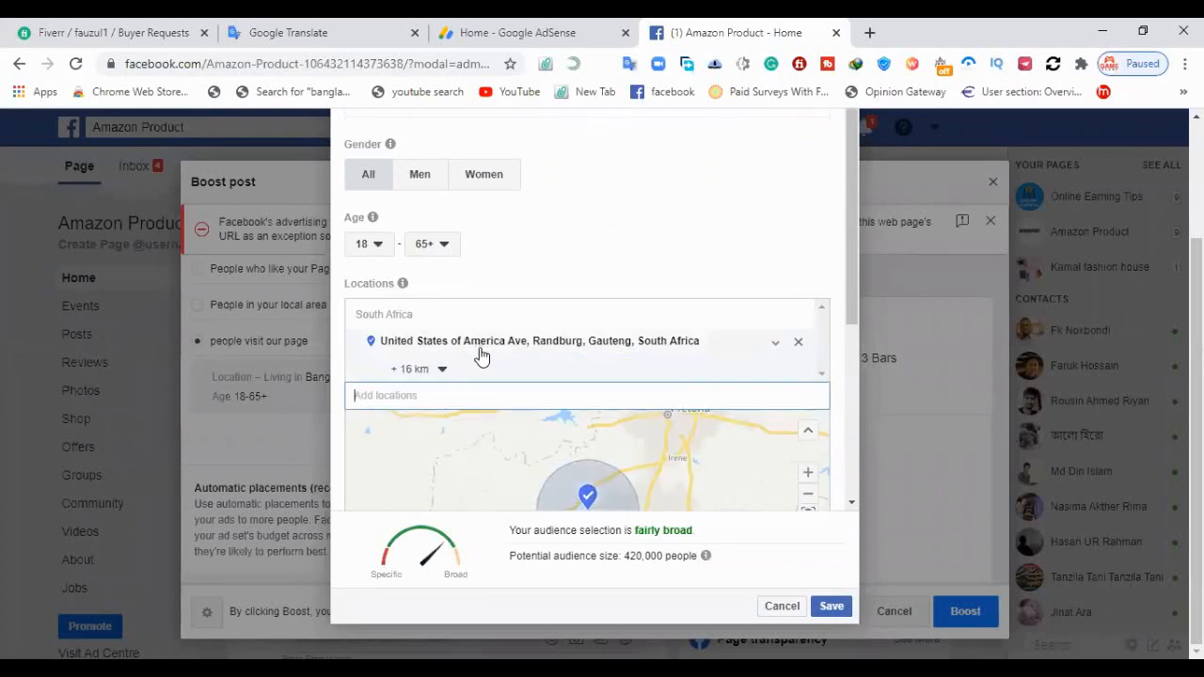
scroll(478, 352, down, 3)
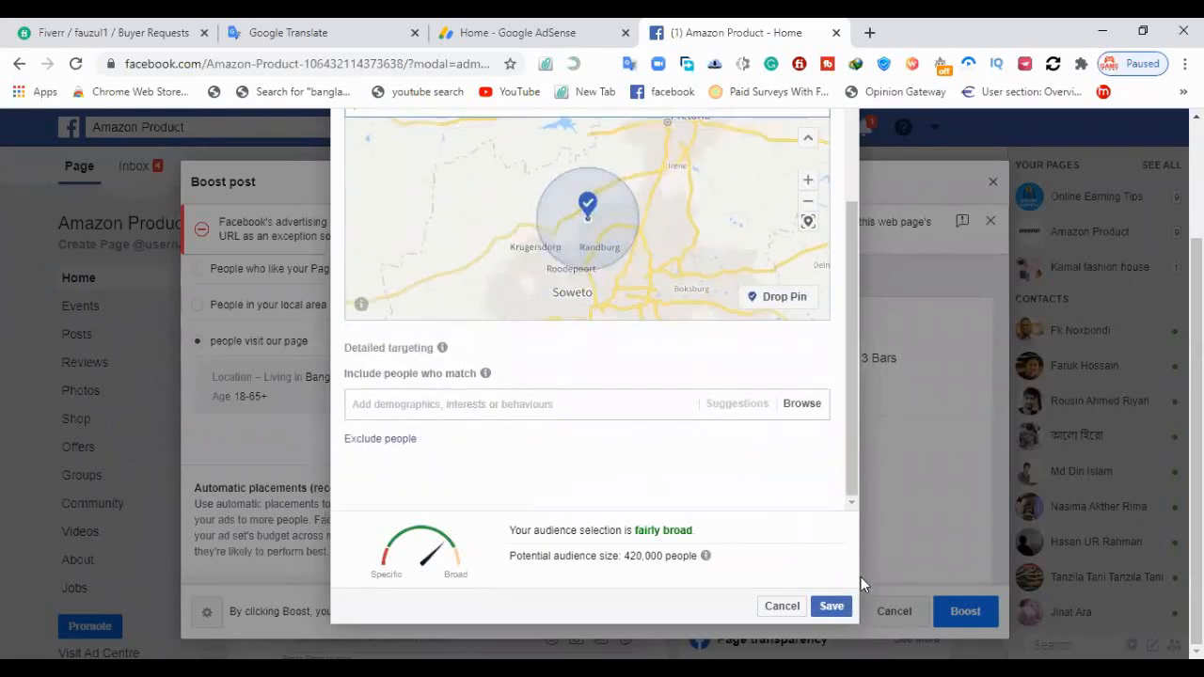
scroll(720, 350, up, 3)
scroll(785, 478, down, 3)
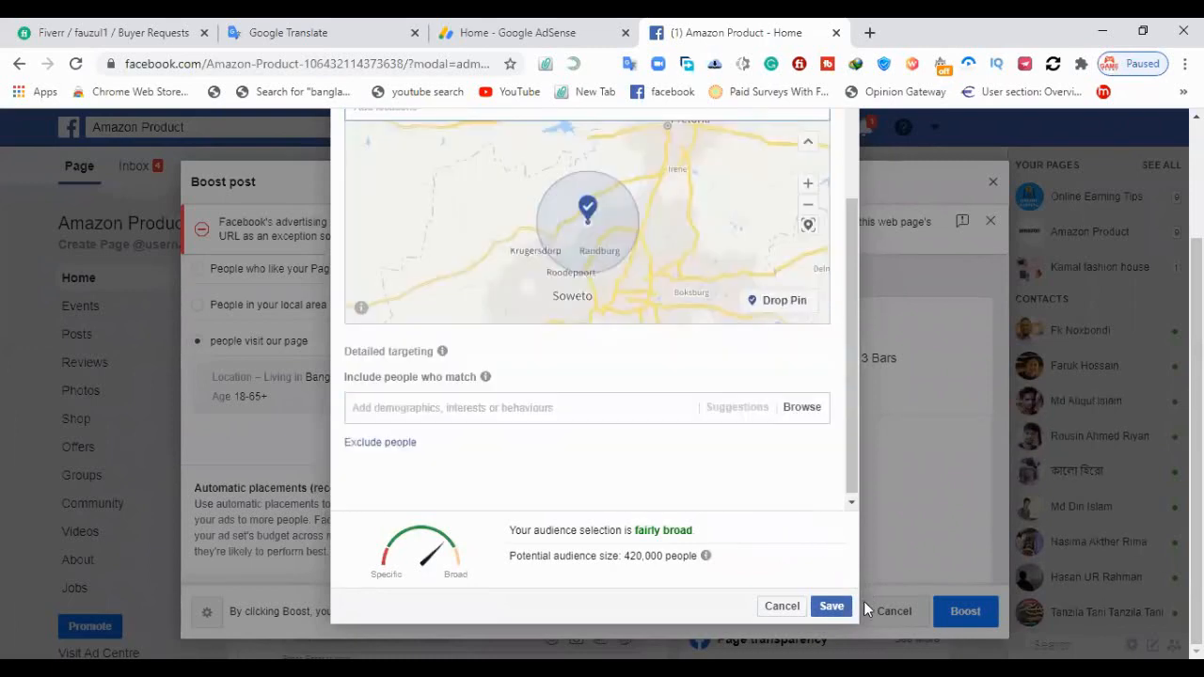
click(836, 610)
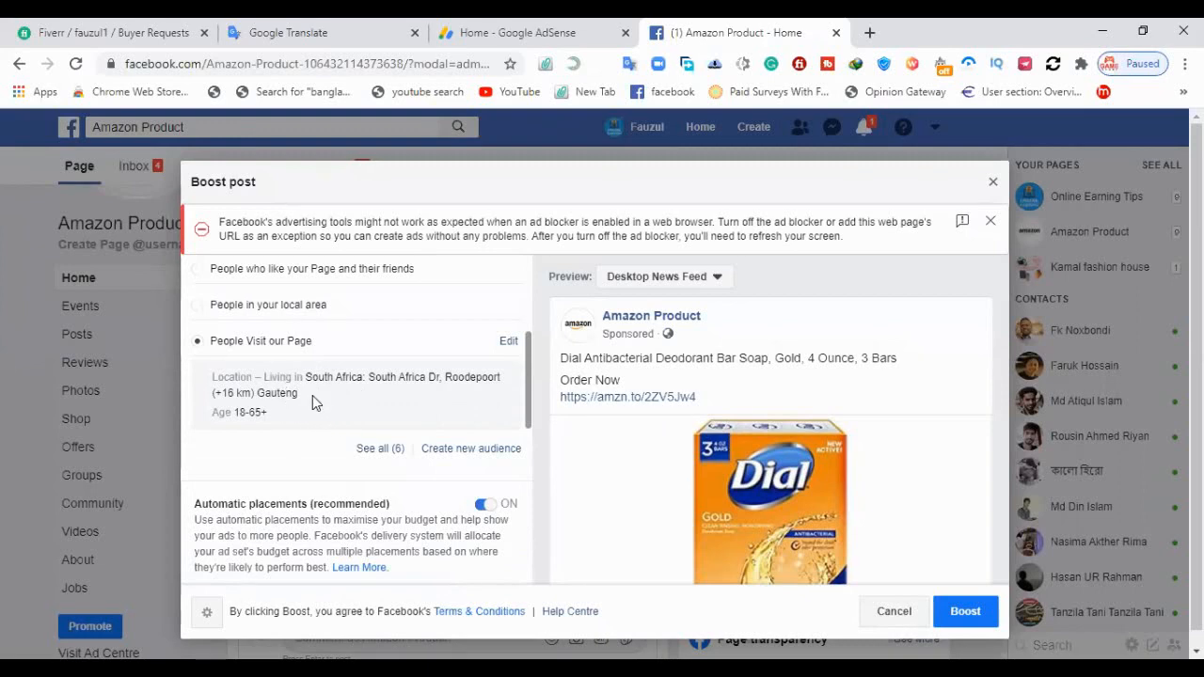
Try a boost duration of 3 days and set it back to 4 days
scroll(344, 400, down, 2)
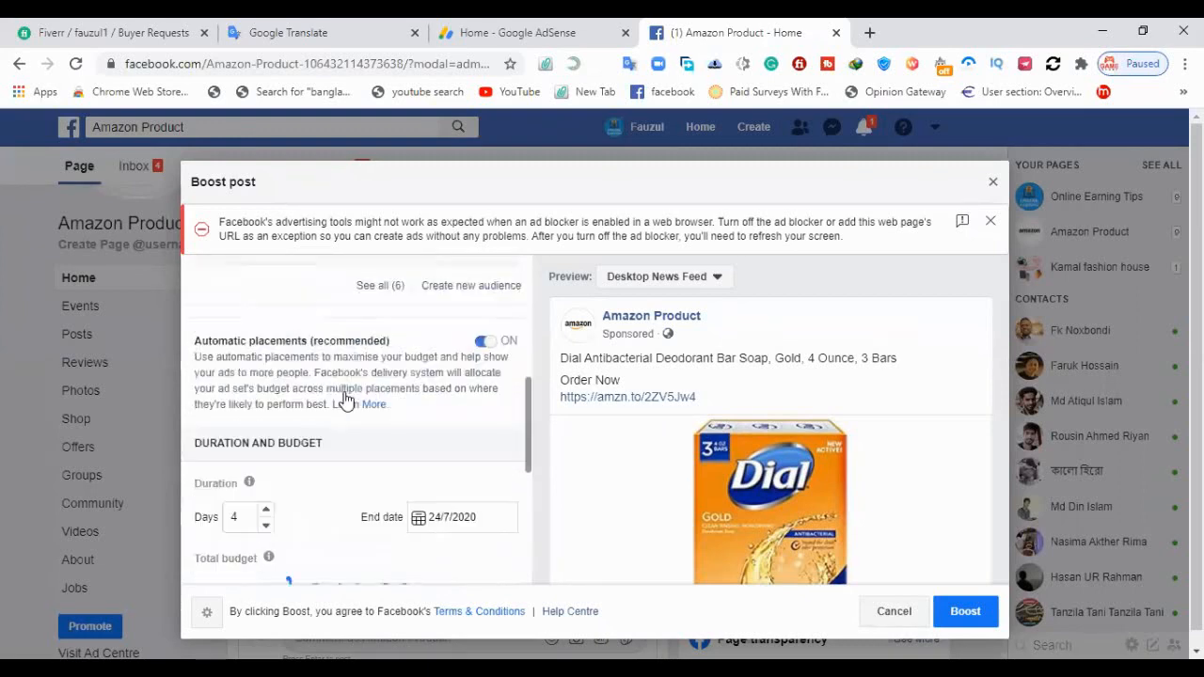
scroll(345, 400, up, 2)
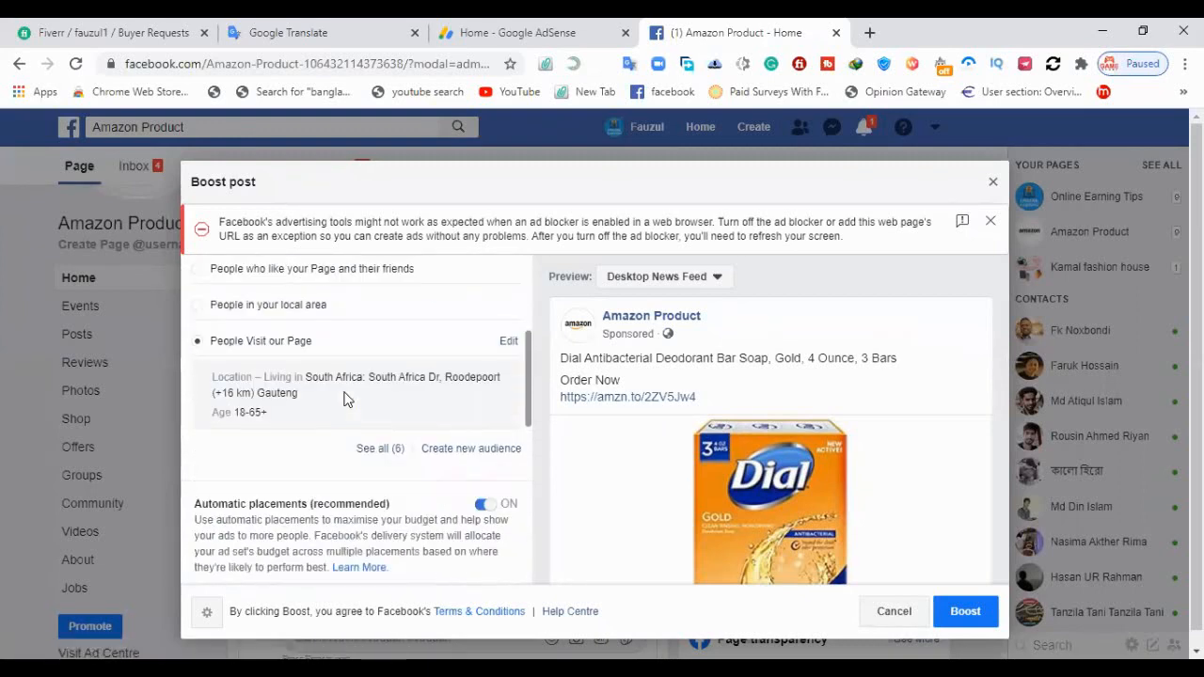
scroll(344, 400, down, 2)
scroll(350, 386, down, 1)
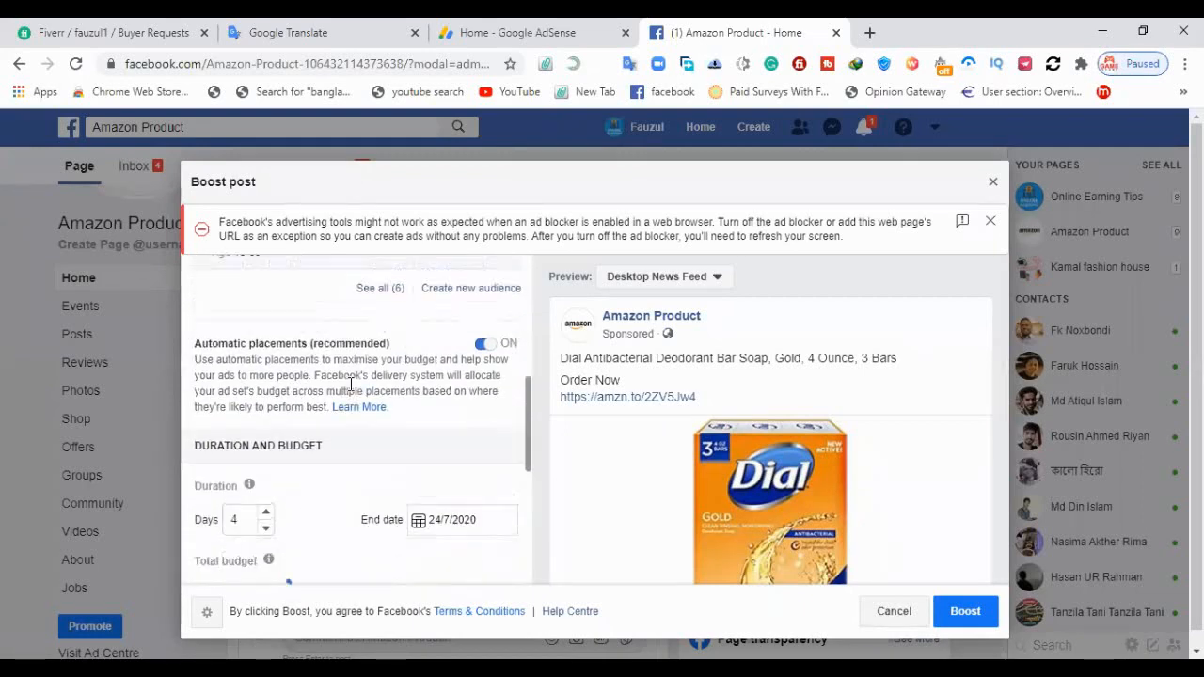
scroll(350, 386, down, 2)
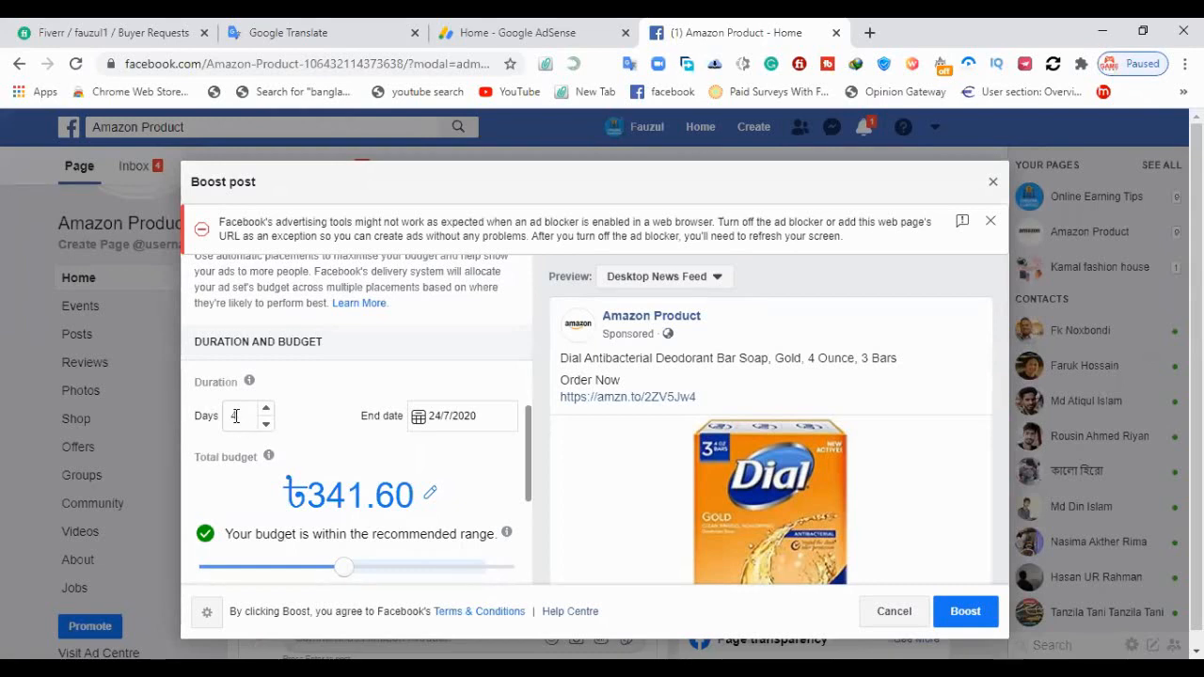
drag(238, 420, 226, 425)
click(293, 427)
click(268, 424)
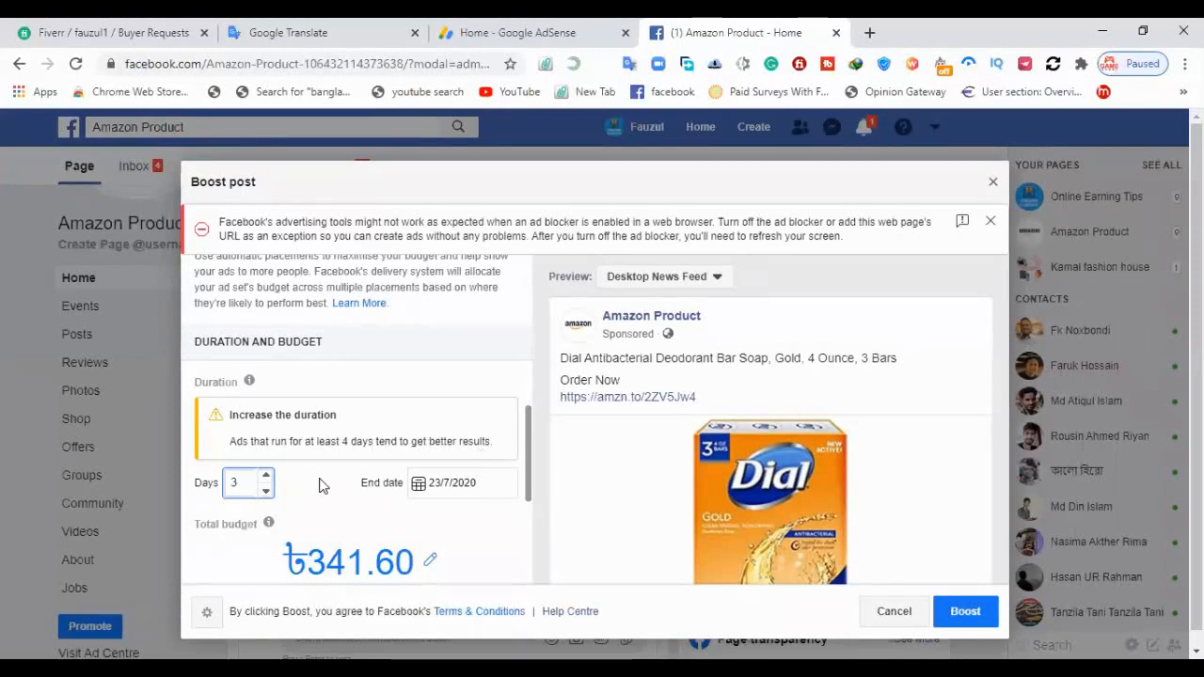
click(267, 478)
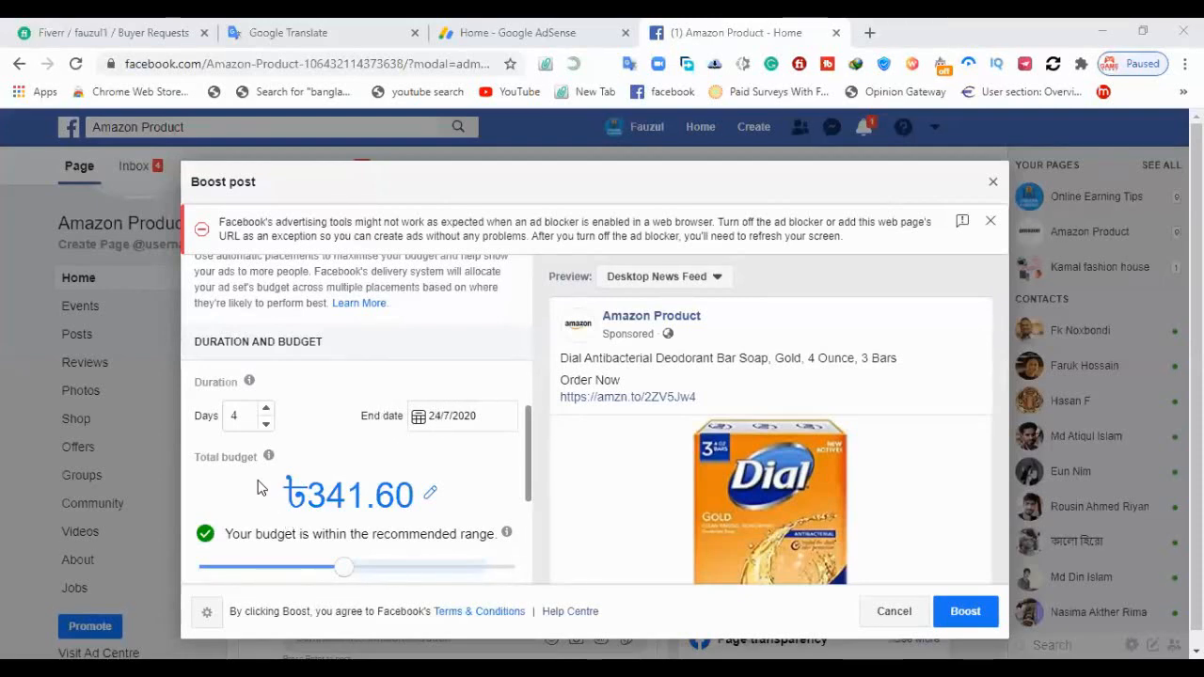
Try a total budget of 250 taka for the boost and check its estimated reach and daily spend
mouse_move(237, 458)
scroll(349, 399, down, 2)
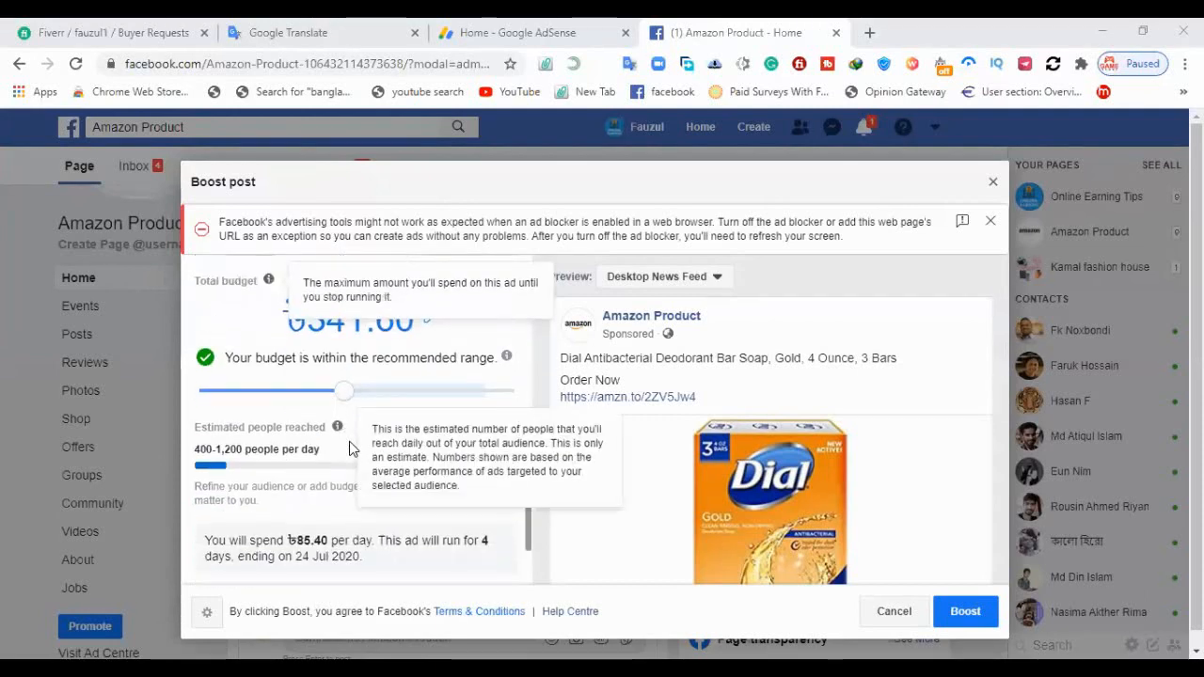
scroll(371, 423, up, 2)
scroll(371, 422, up, 1)
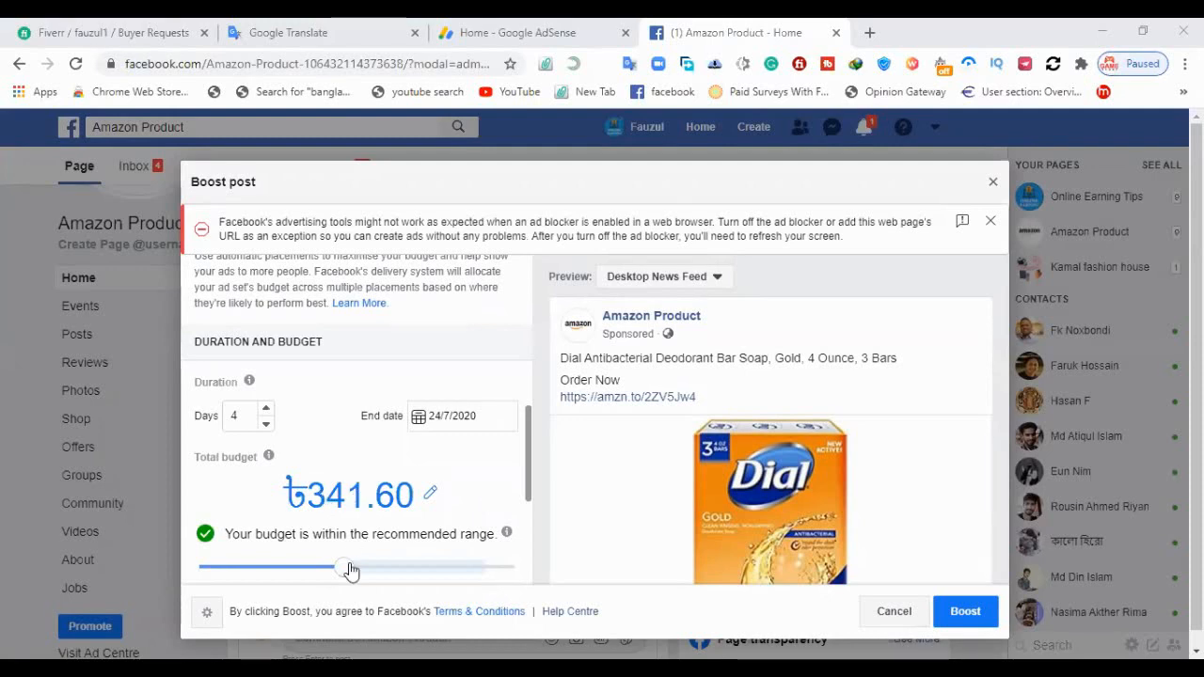
drag(348, 571, 306, 570)
scroll(323, 567, down, 3)
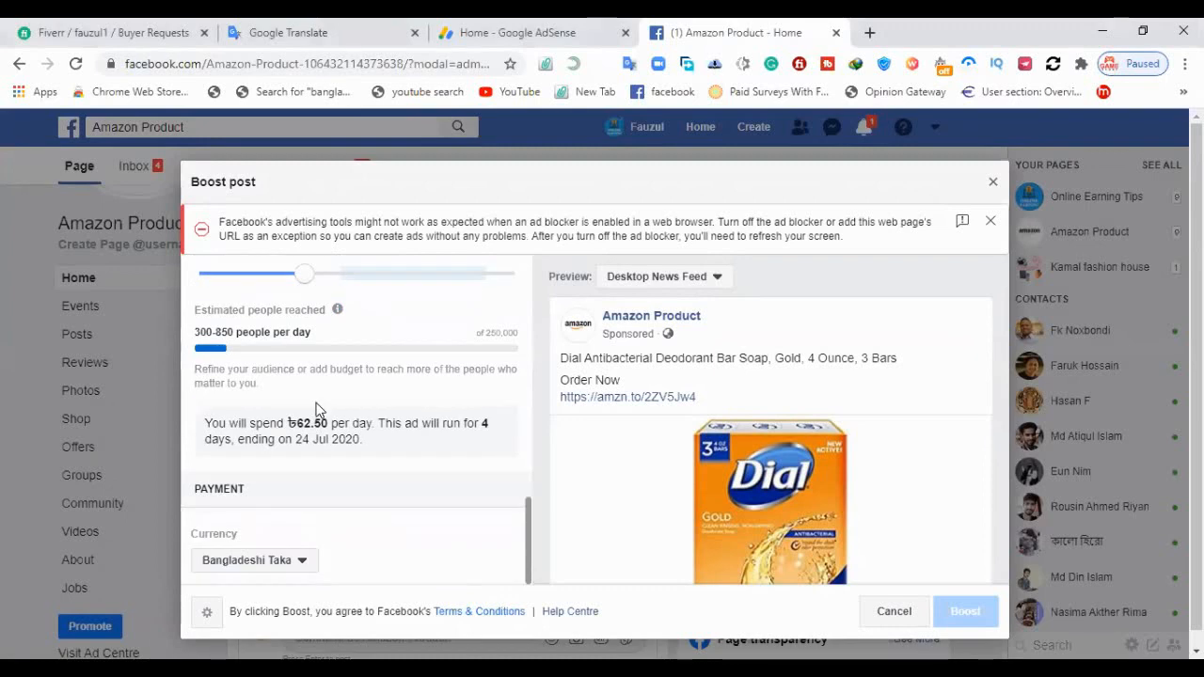
scroll(349, 379, up, 2)
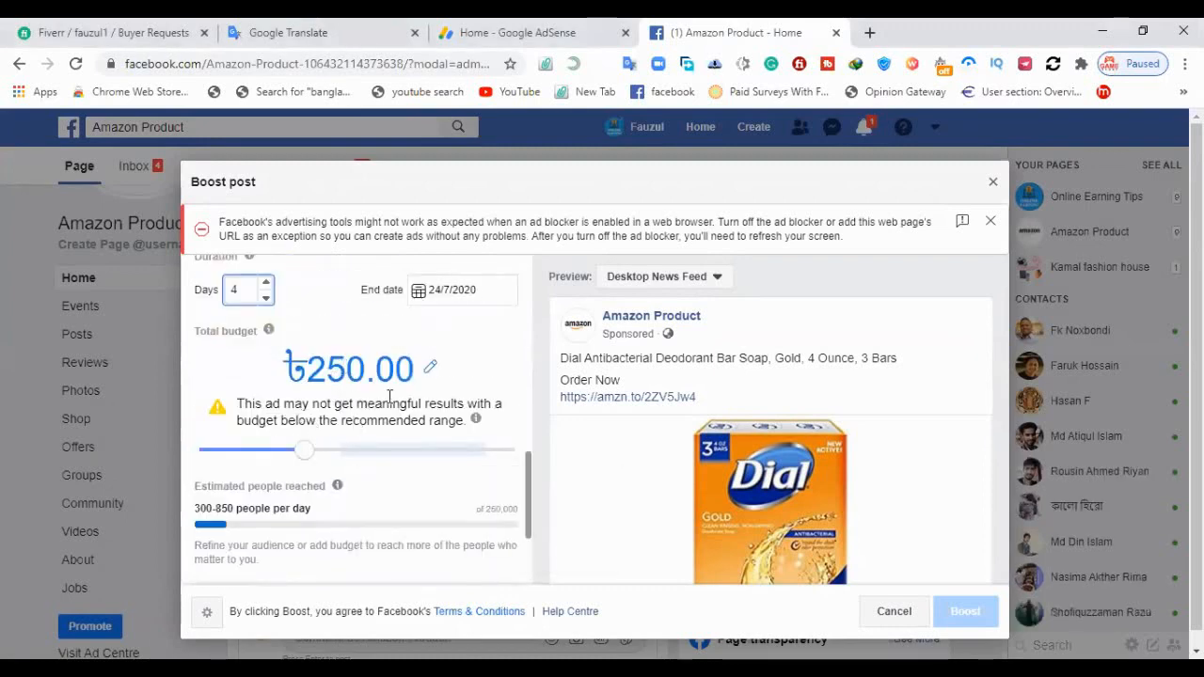
Try total budgets of 0, 140 and 300 taka, and return the budget to 341.60 taka
drag(306, 457, 345, 458)
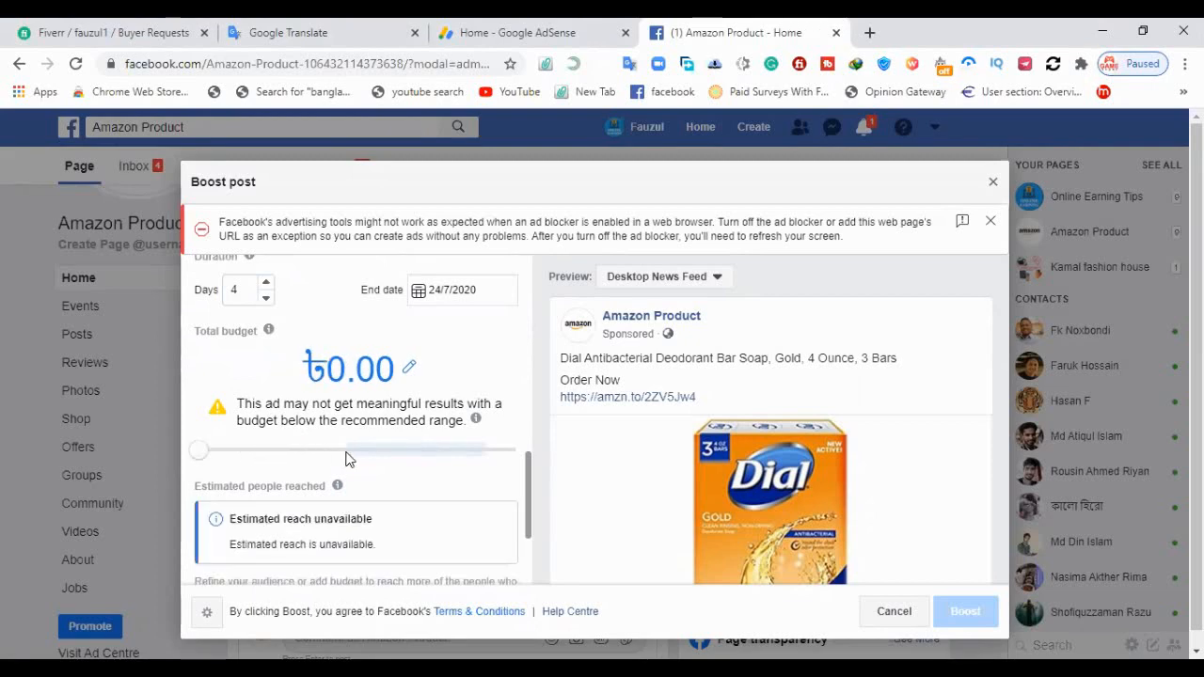
click(255, 452)
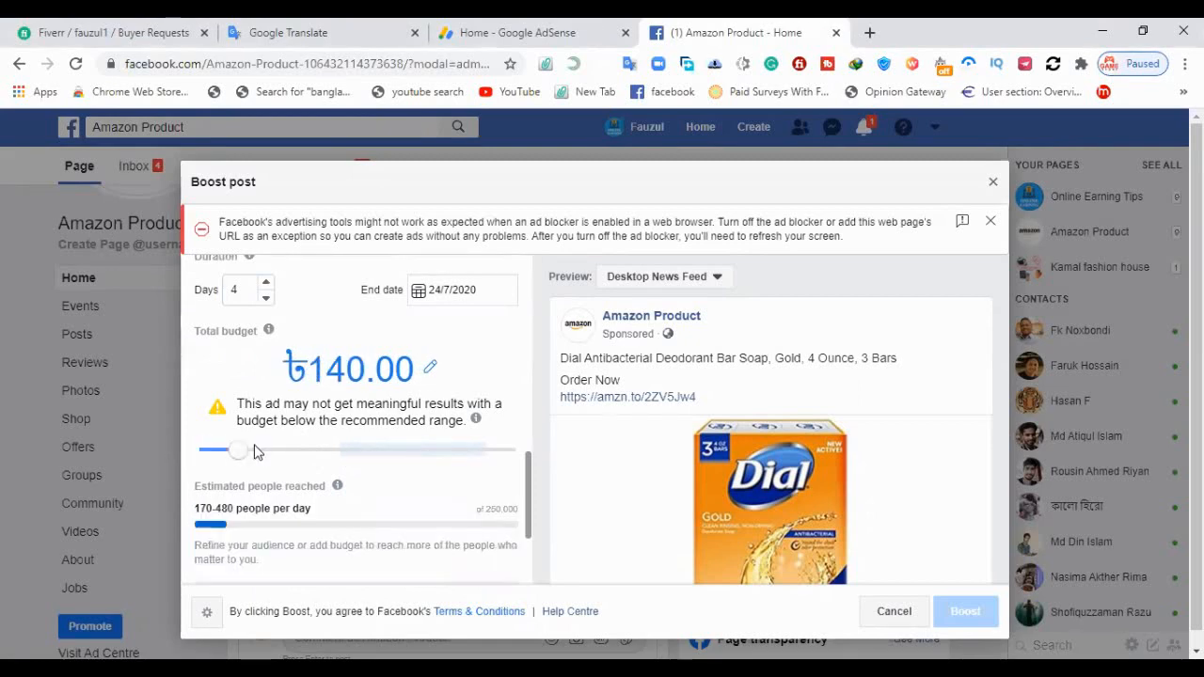
click(341, 454)
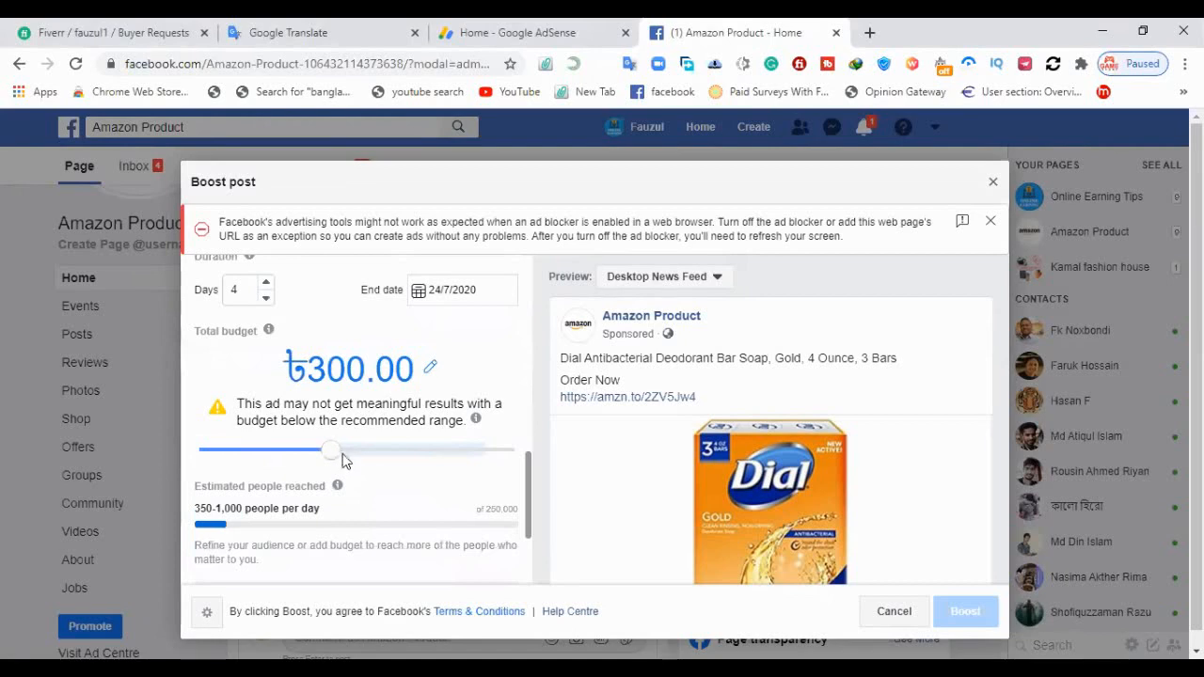
click(343, 450)
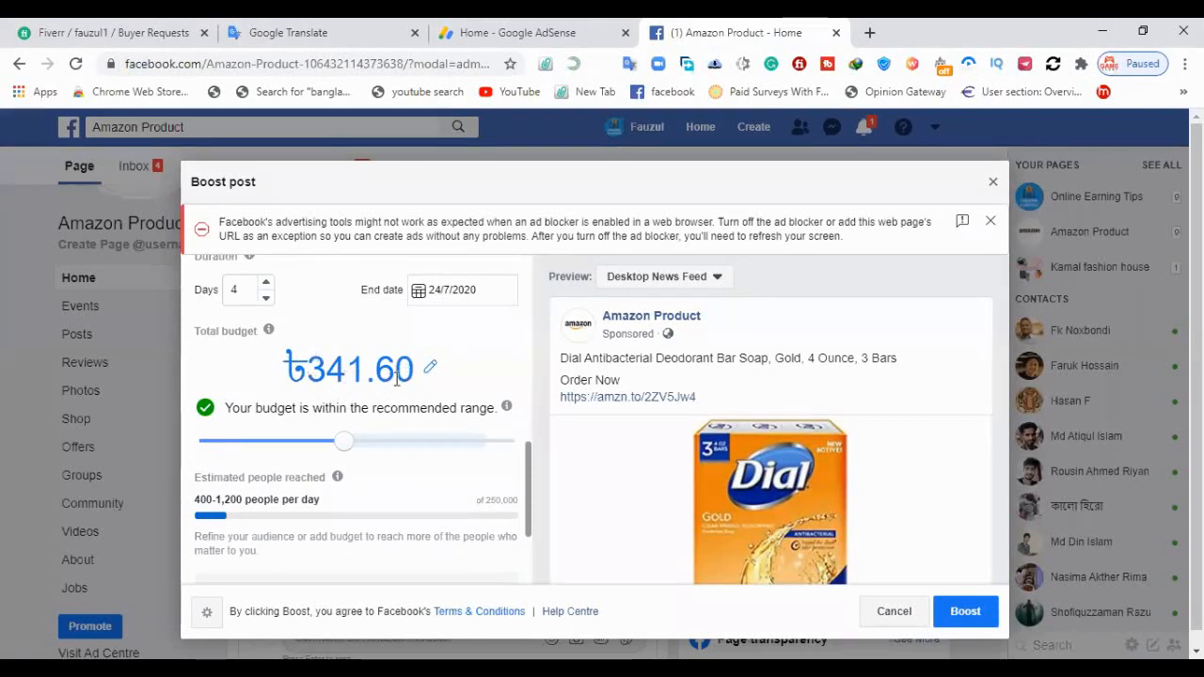
Change the payment currency of the boost to US Dollar
scroll(396, 374, down, 1)
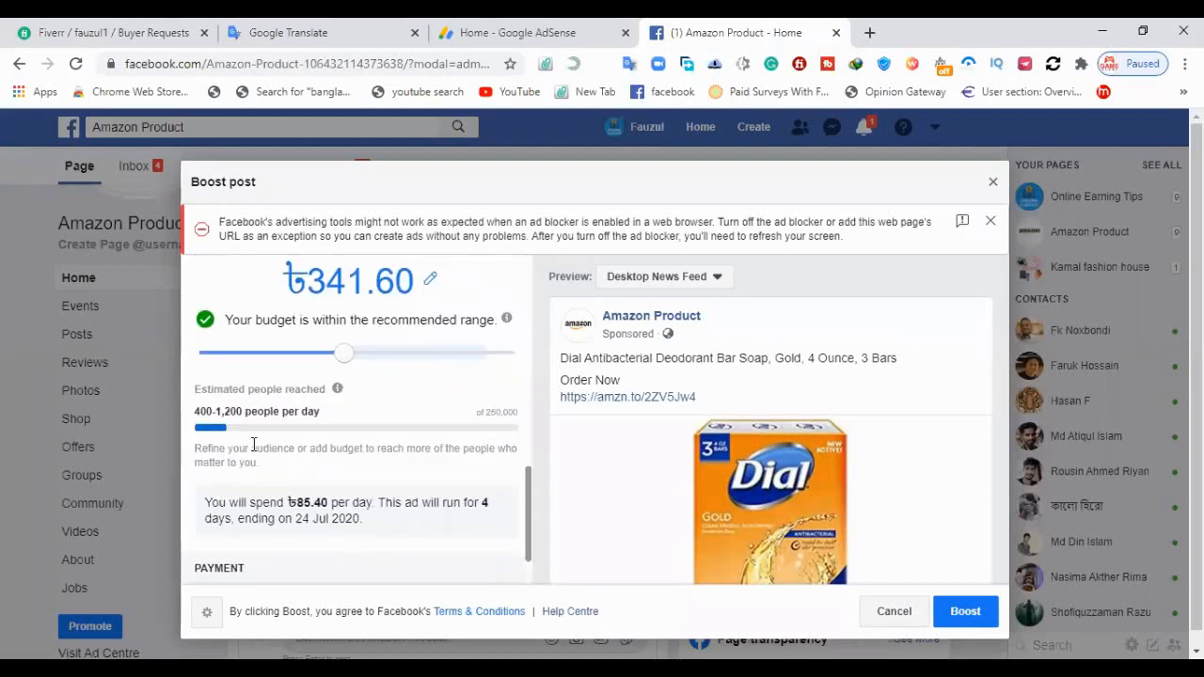
mouse_move(334, 389)
mouse_move(225, 395)
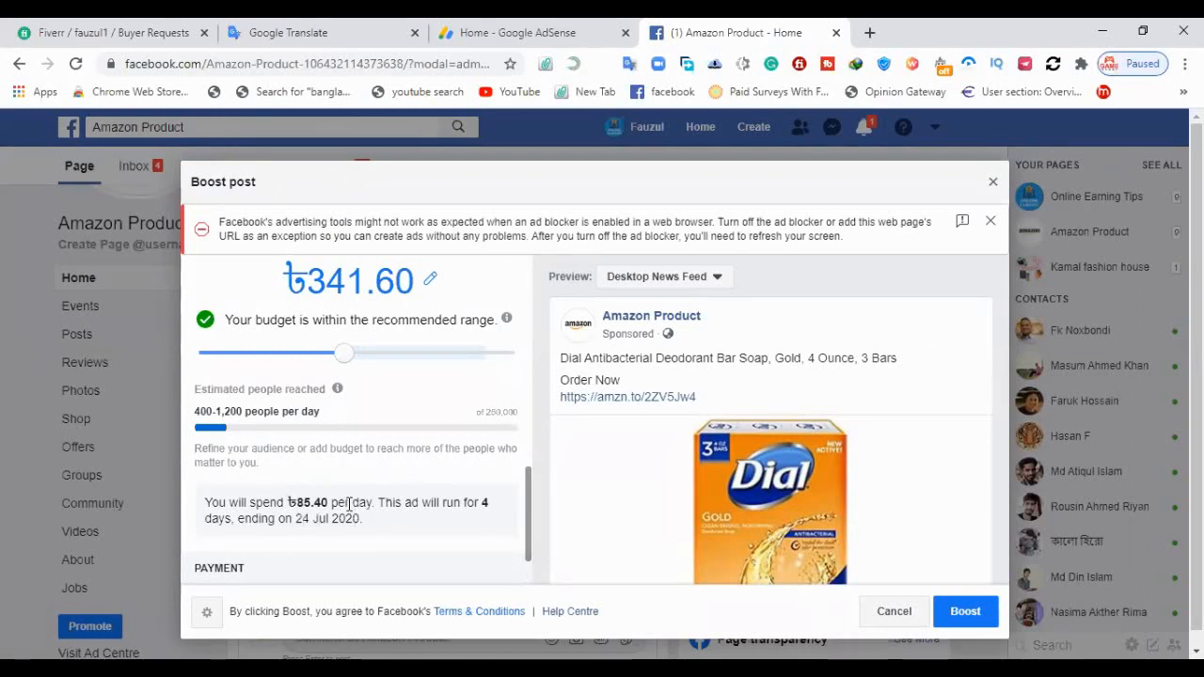
scroll(356, 480, down, 1)
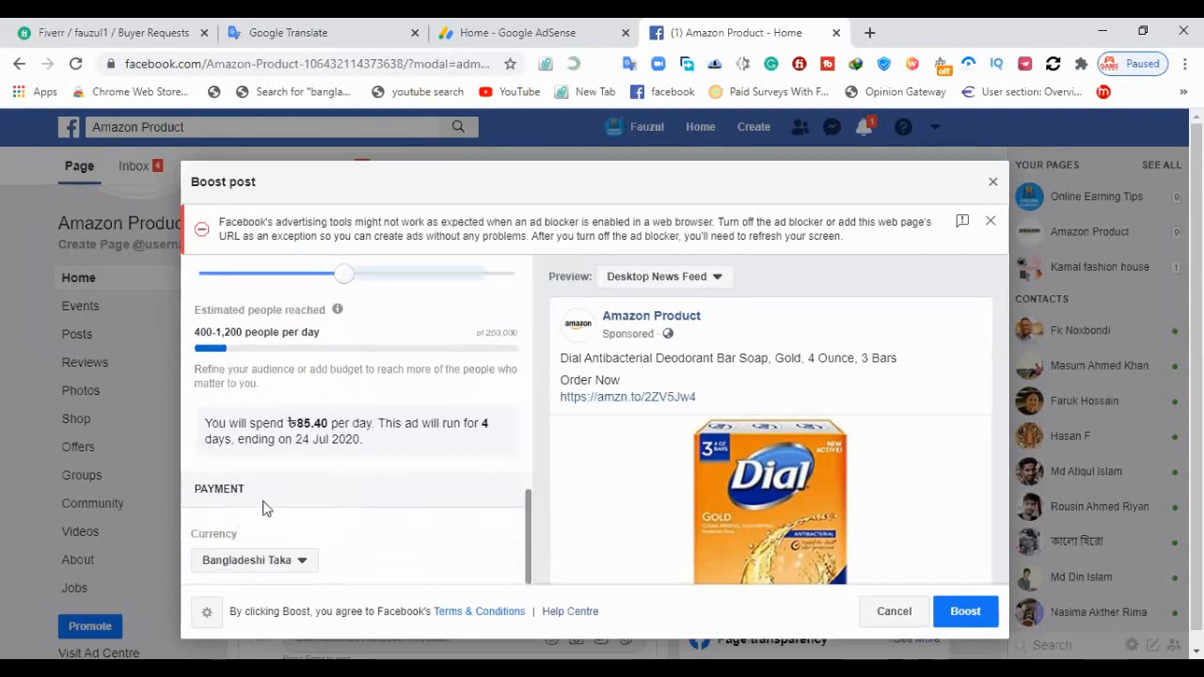
click(288, 561)
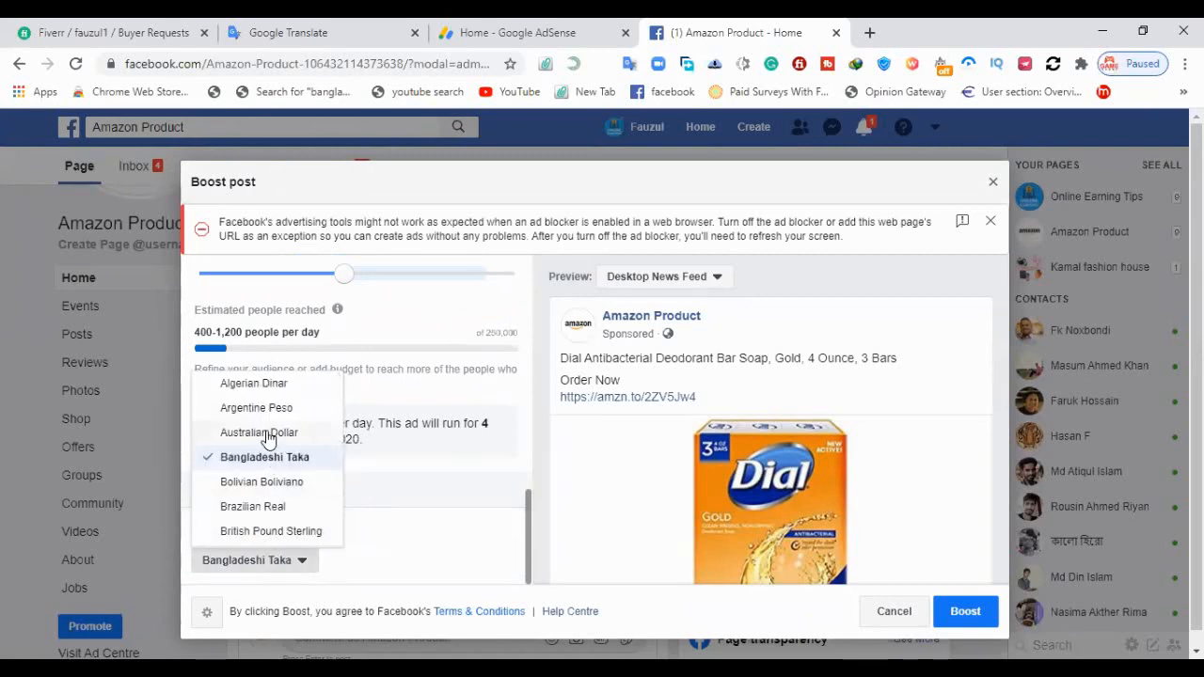
scroll(269, 440, down, 7)
scroll(269, 439, down, 5)
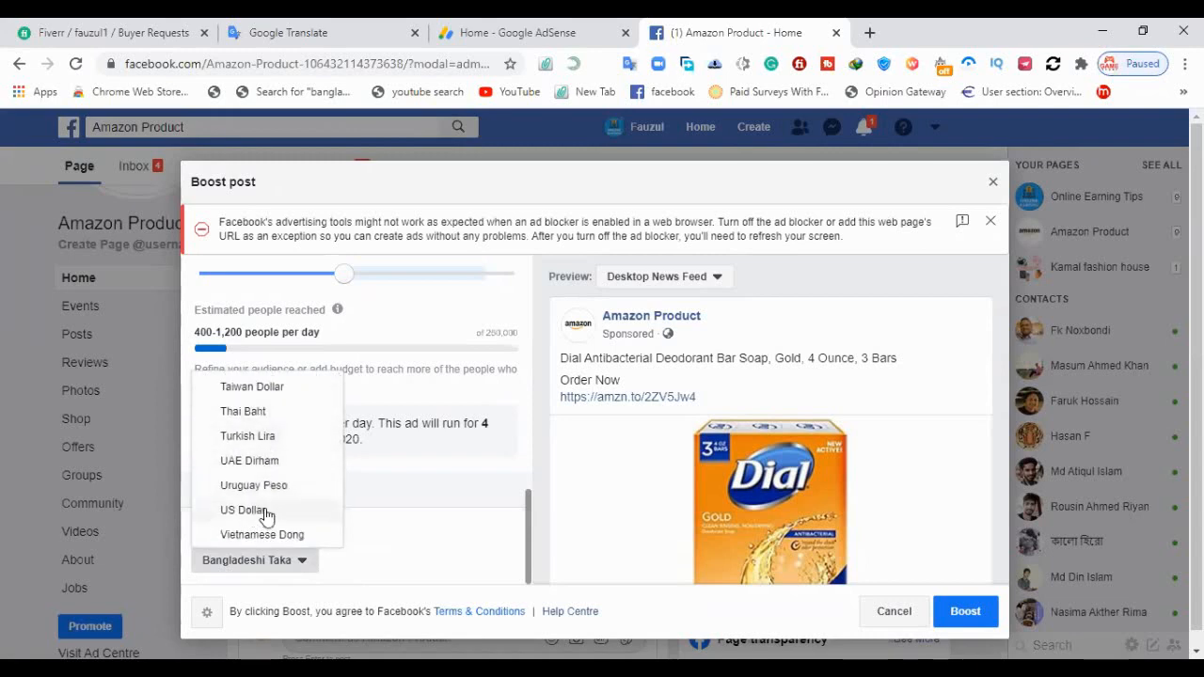
click(264, 511)
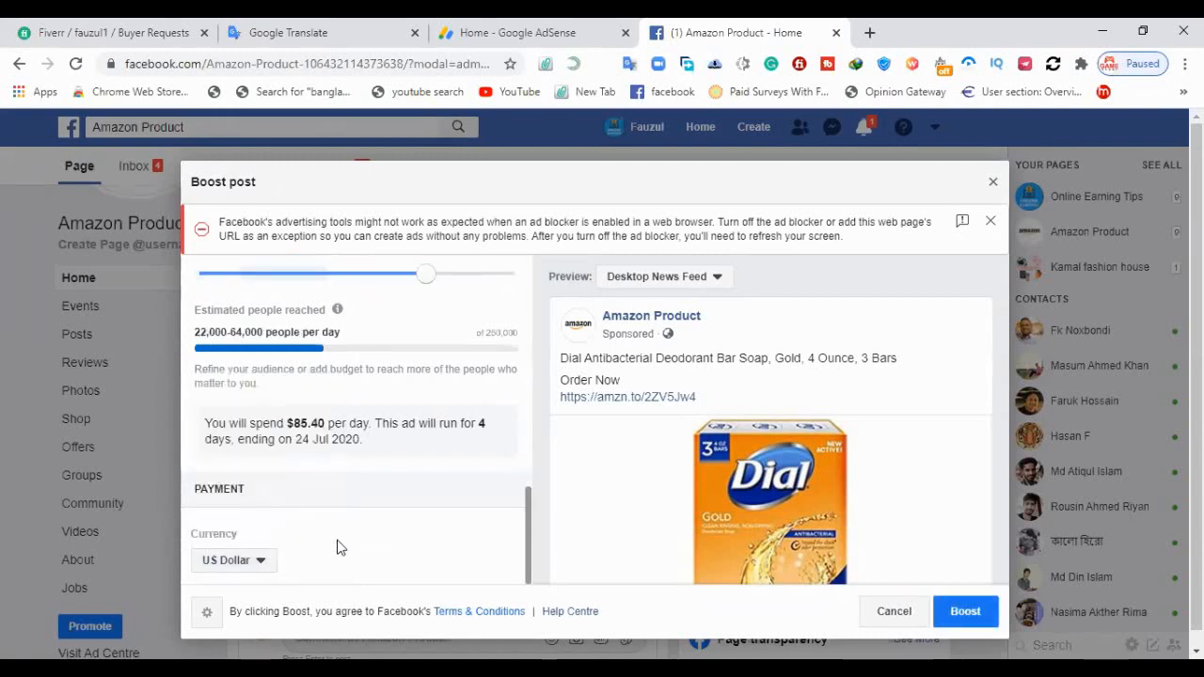
Lower the boost's total budget to $8.00, within the recommended range
scroll(339, 544, up, 2)
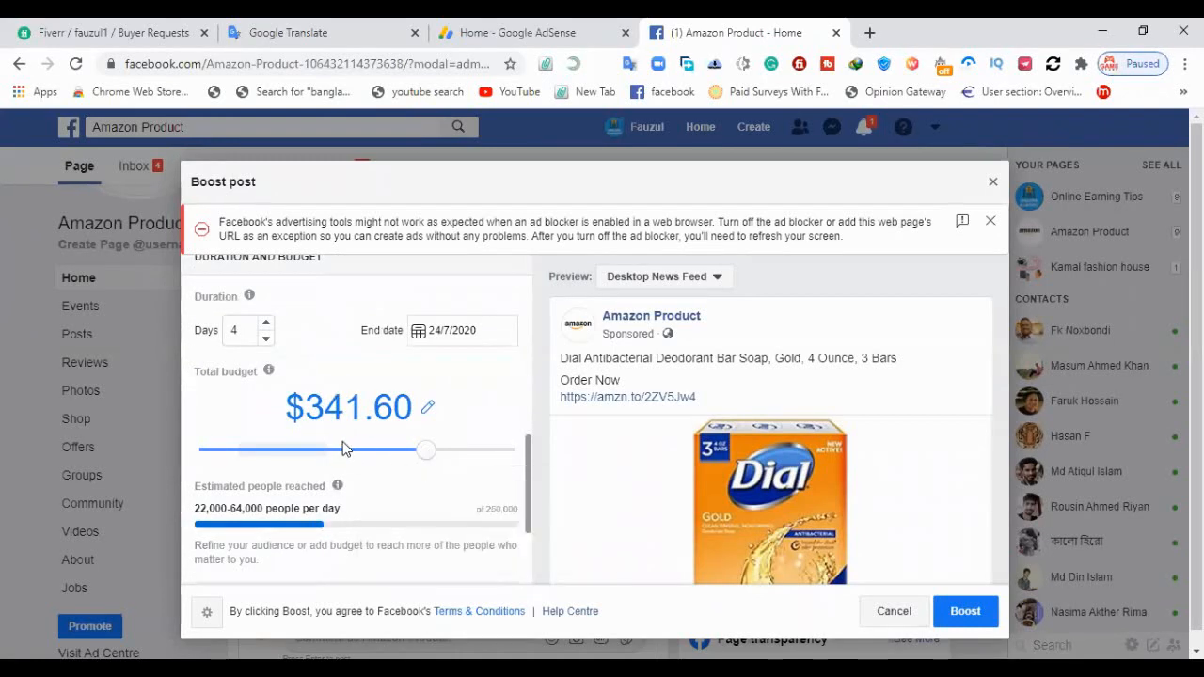
click(241, 452)
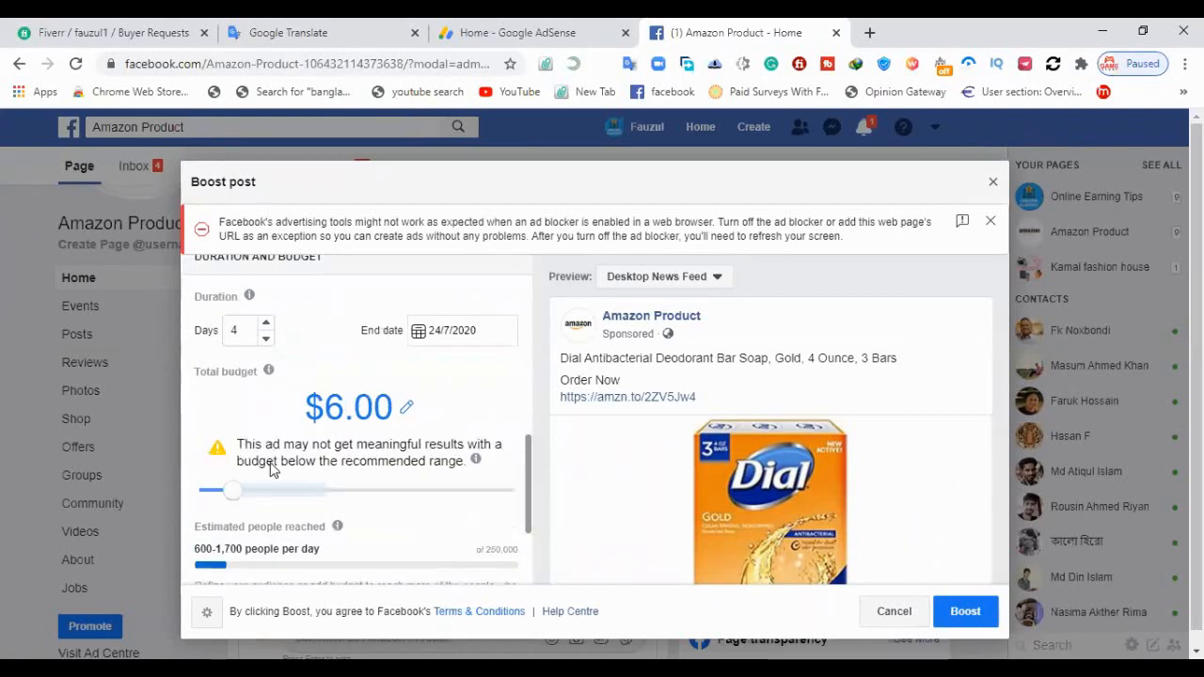
drag(239, 490, 252, 497)
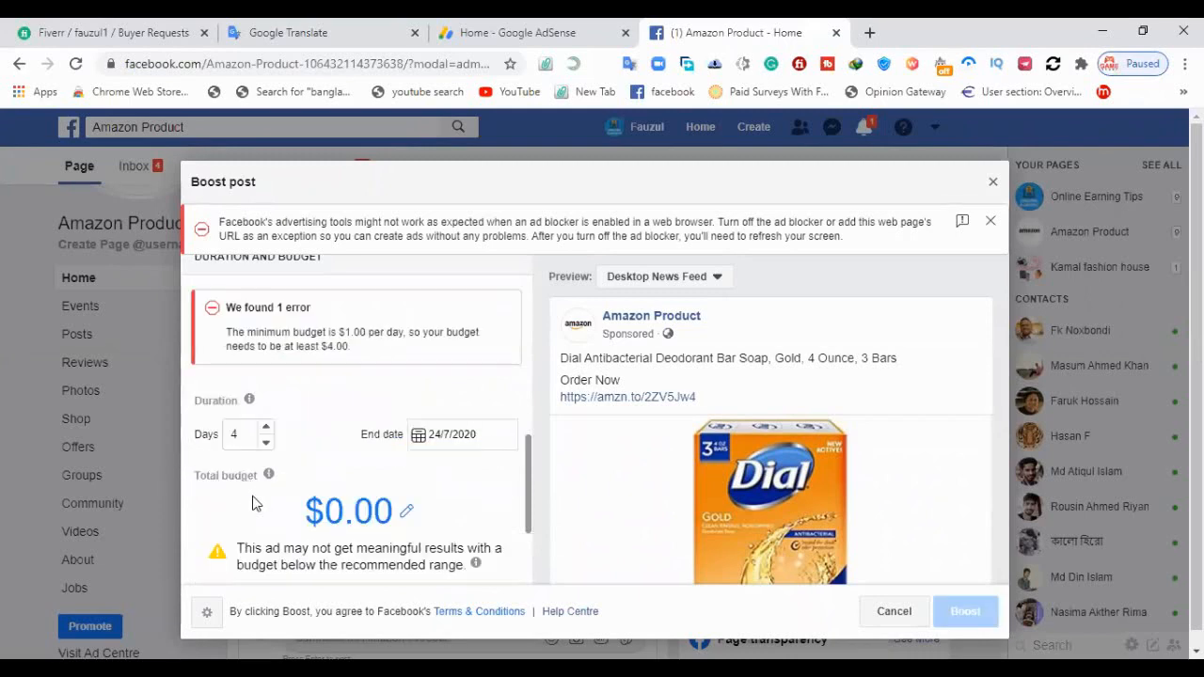
scroll(313, 484, down, 2)
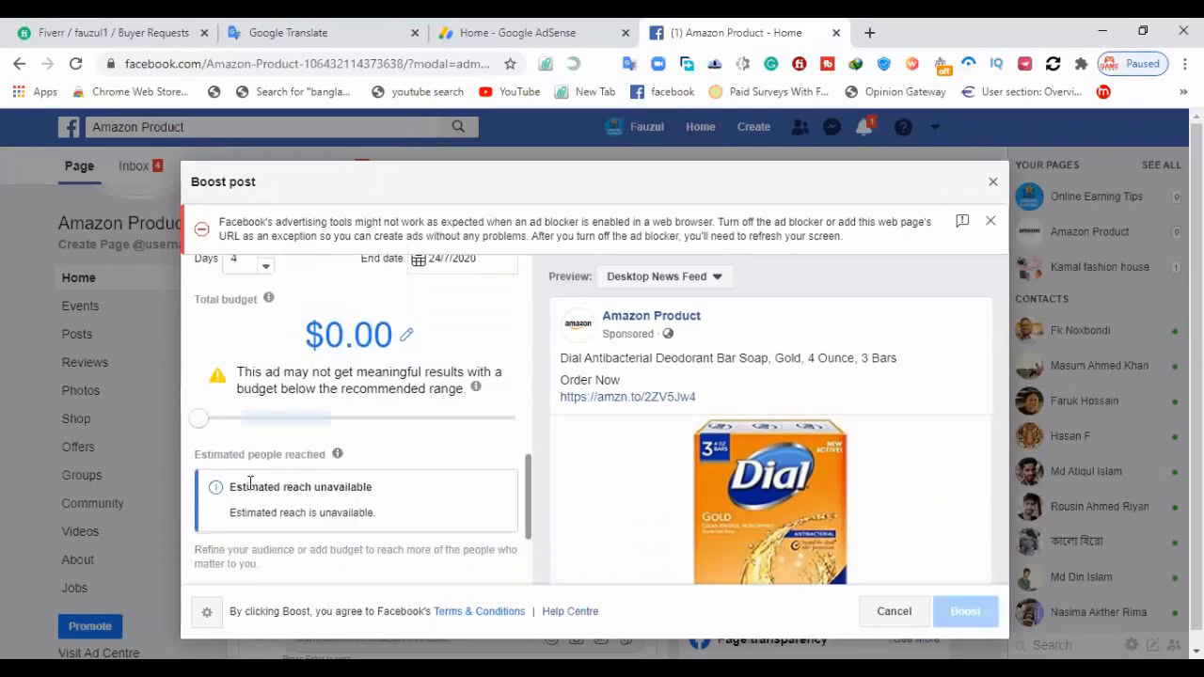
click(243, 425)
click(244, 425)
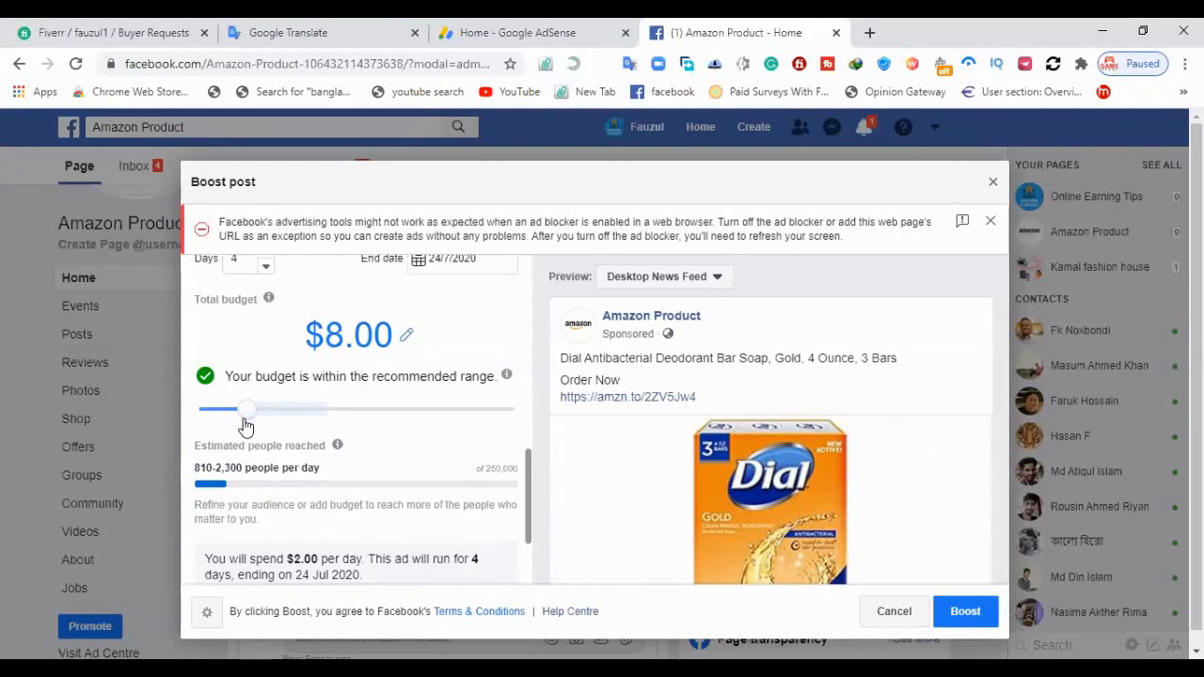
Review the boost's duration, total budget, estimated people reached, daily spend summary and payment currency
mouse_move(287, 447)
scroll(447, 414, down, 1)
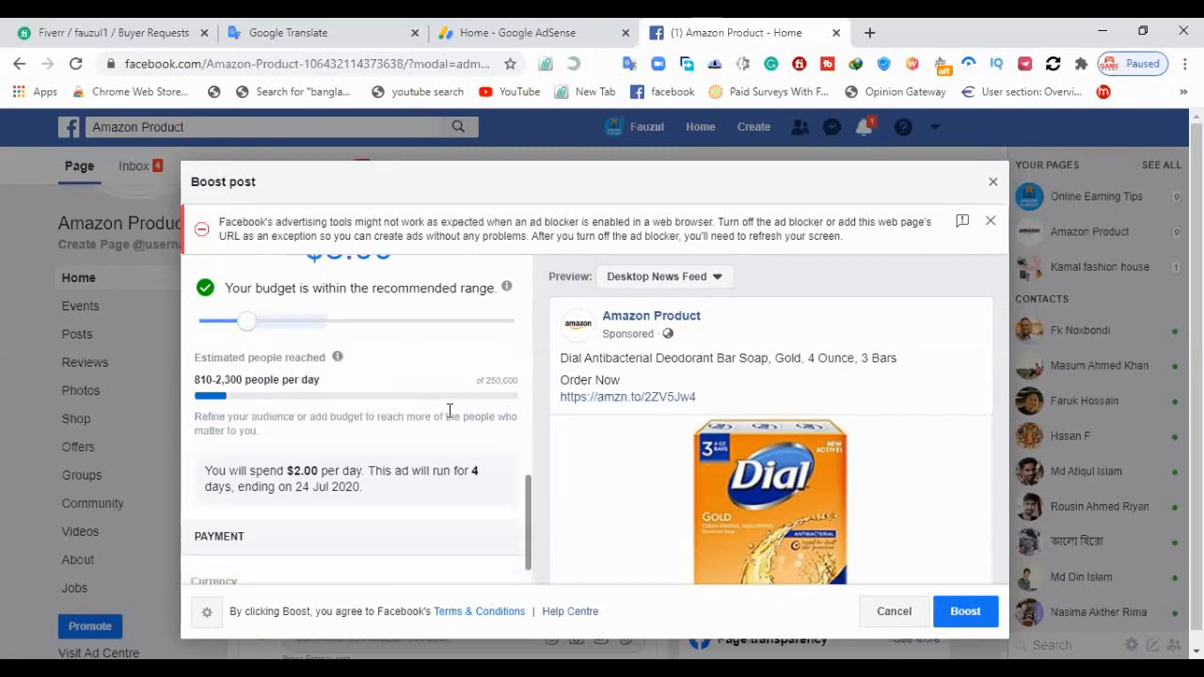
scroll(449, 411, up, 1)
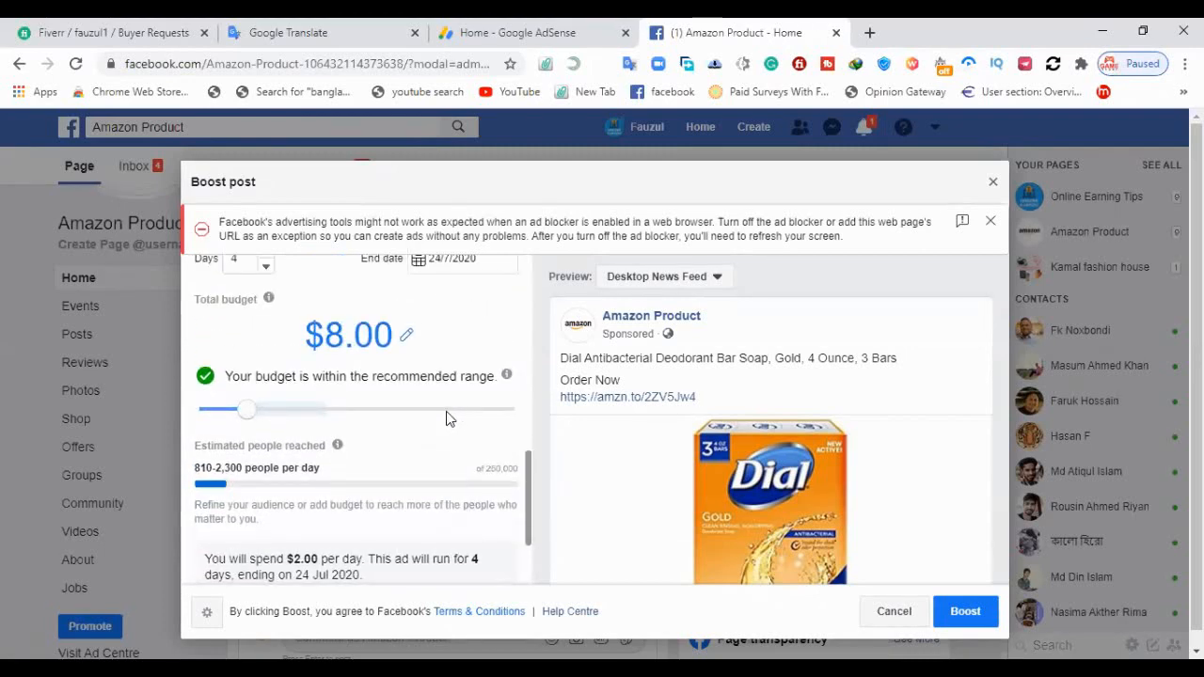
scroll(459, 410, down, 2)
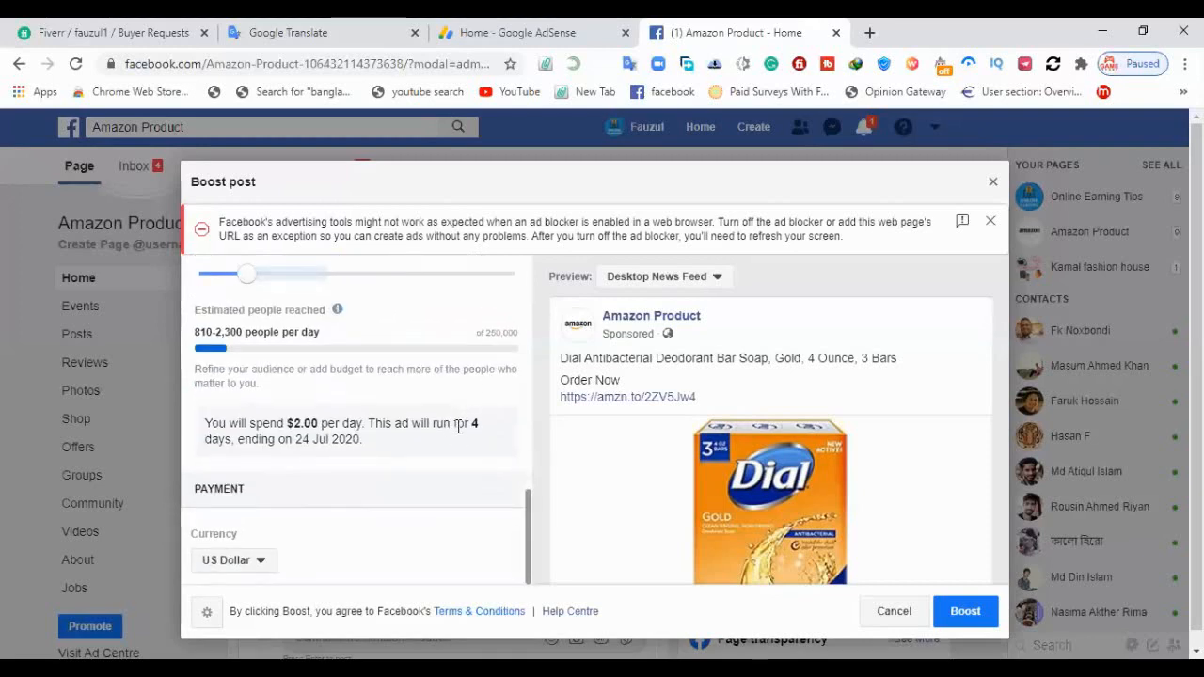
scroll(458, 426, up, 3)
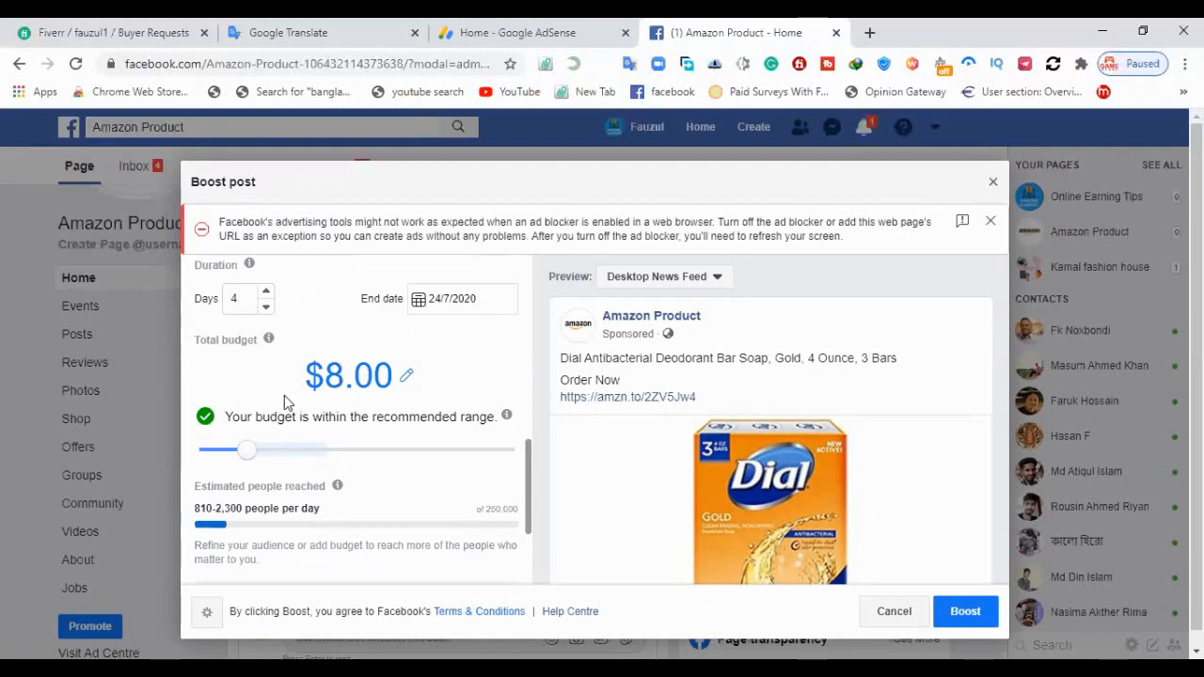
mouse_move(293, 490)
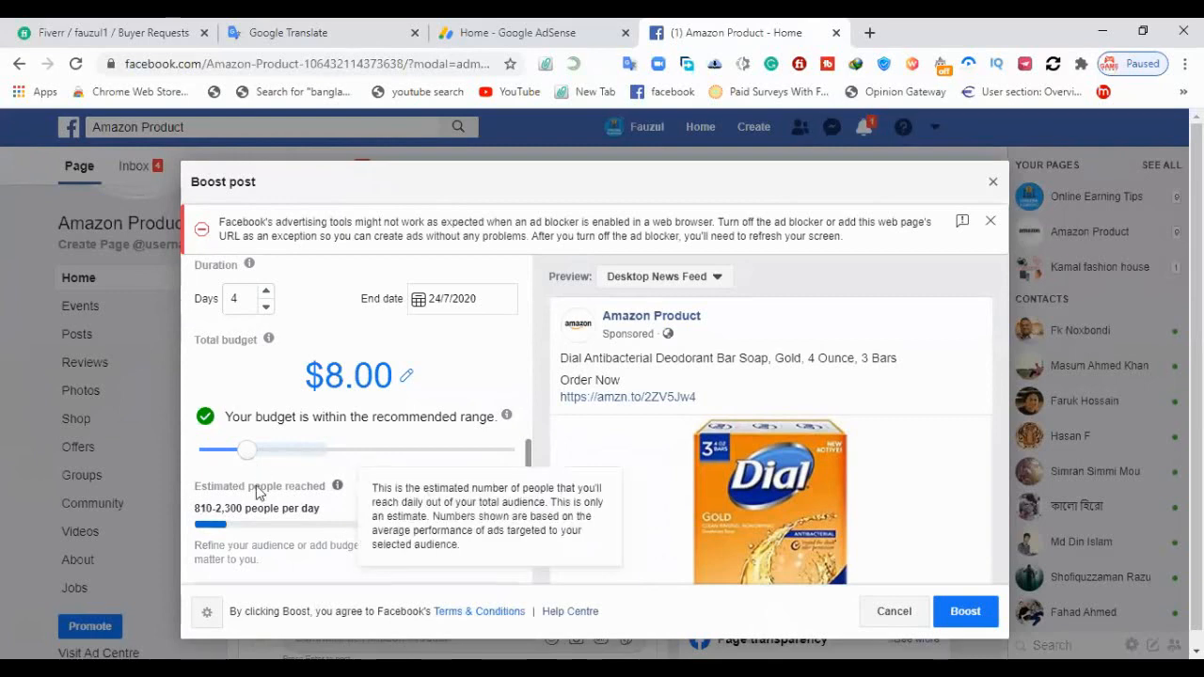
scroll(338, 418, down, 2)
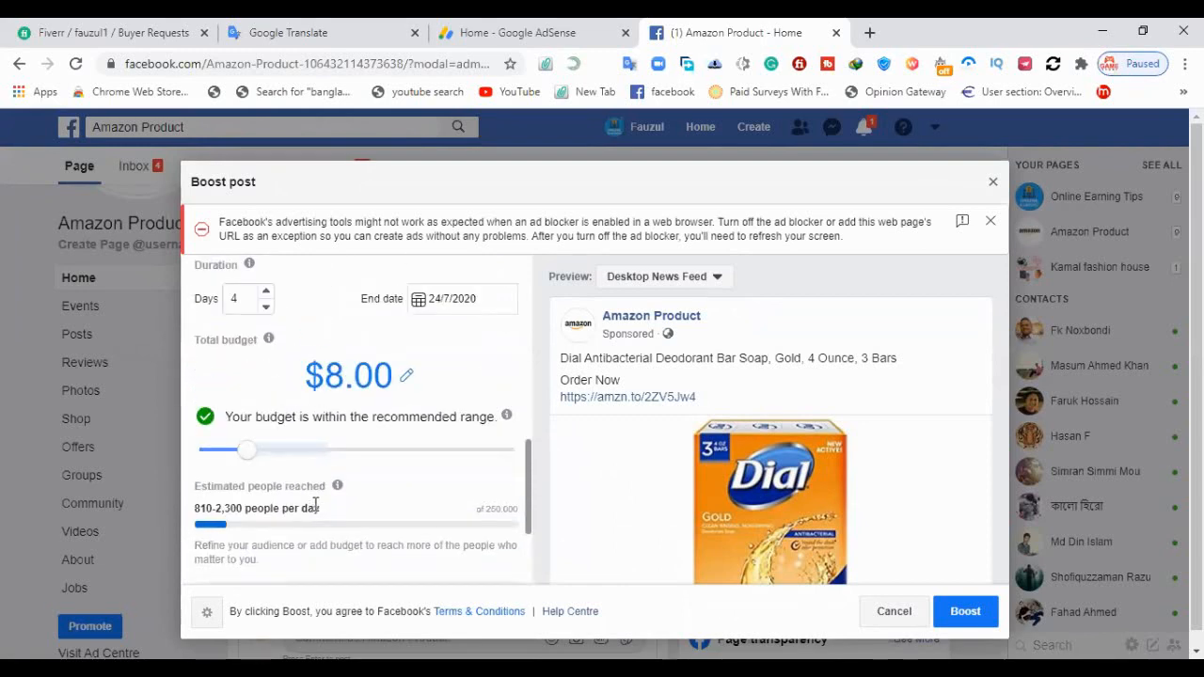
scroll(407, 497, down, 2)
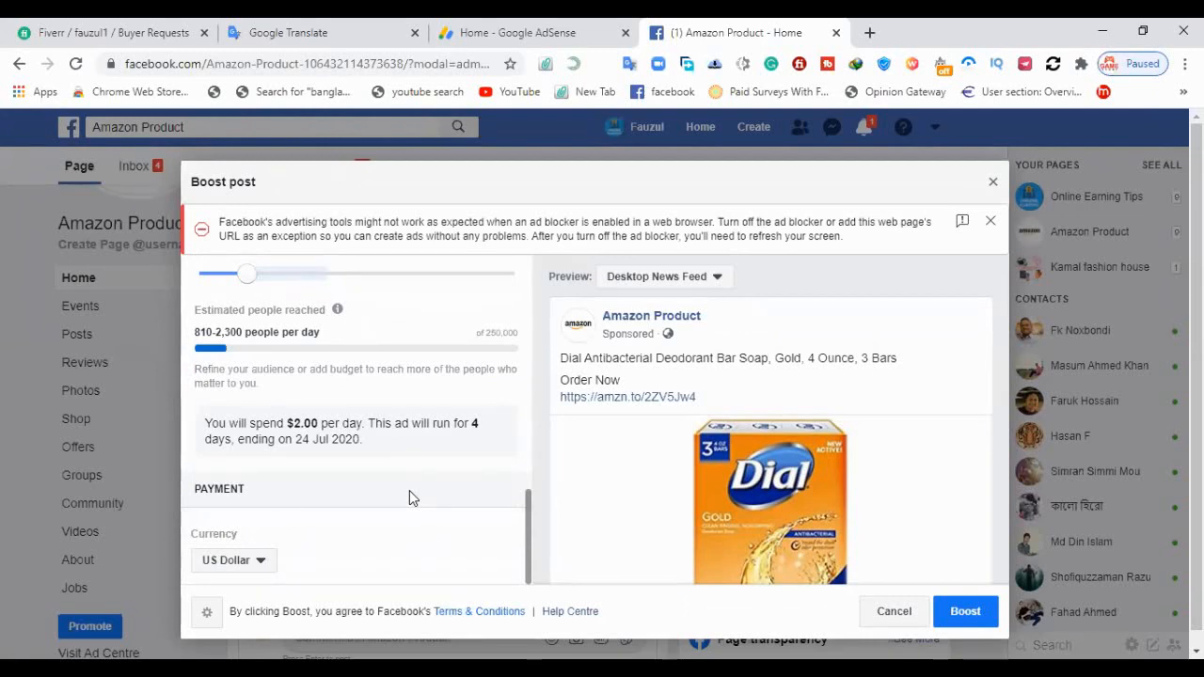
scroll(414, 484, up, 2)
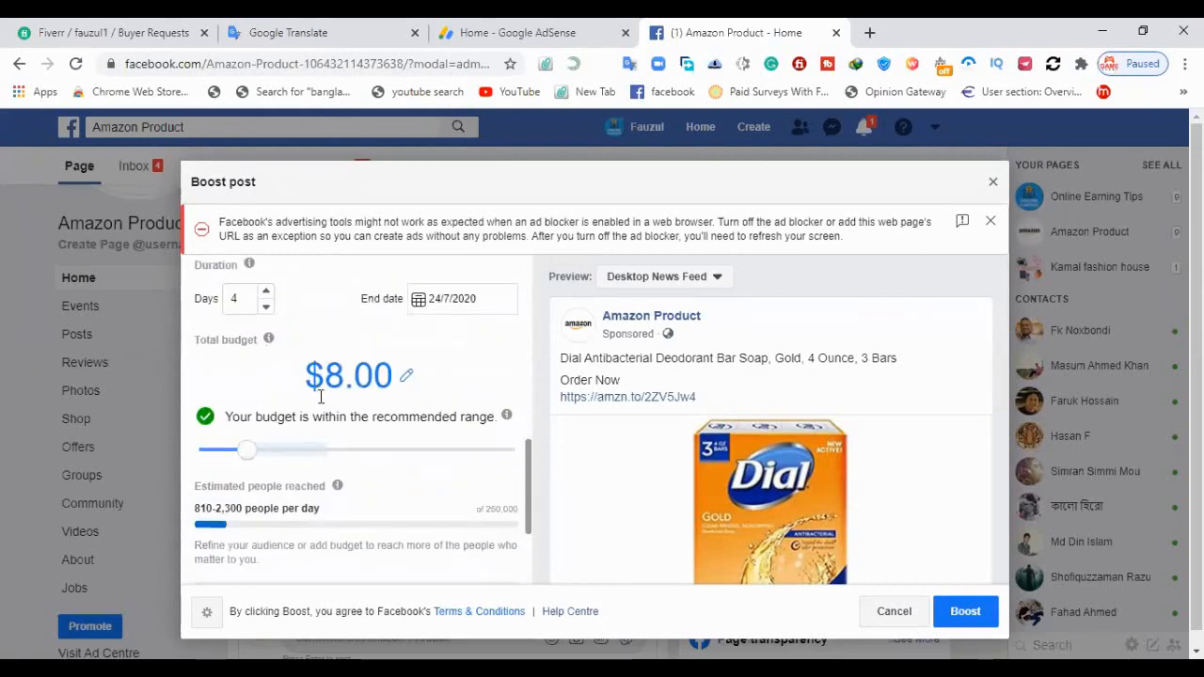
scroll(319, 395, down, 1)
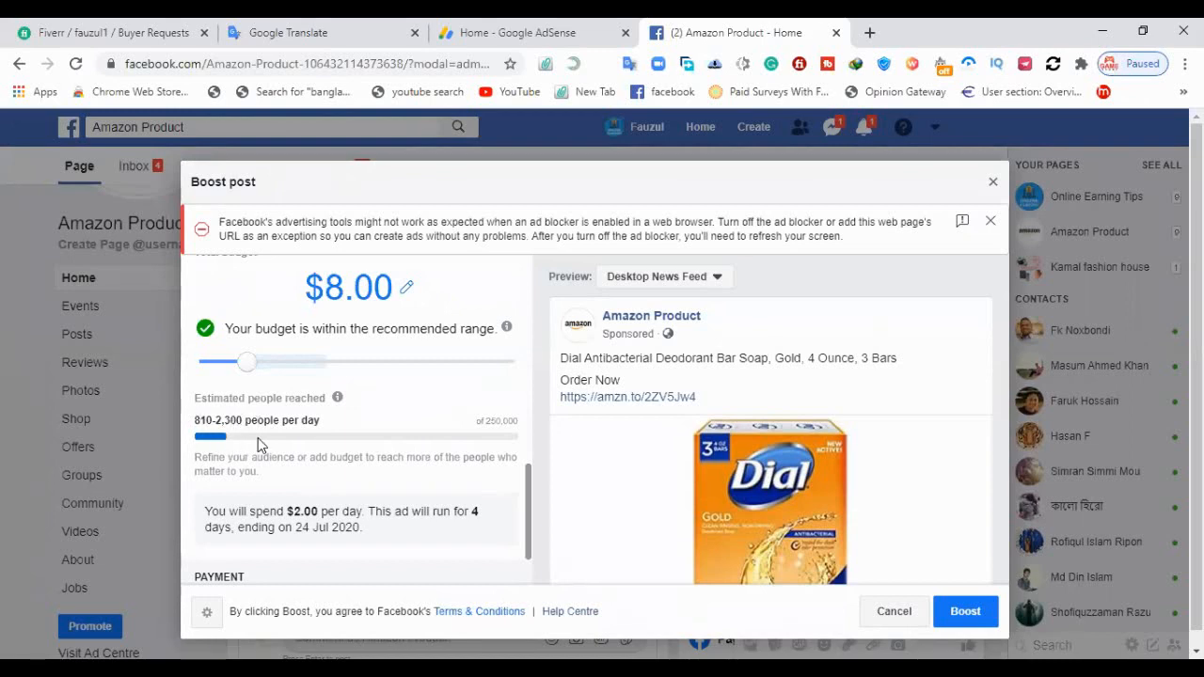
scroll(310, 410, down, 1)
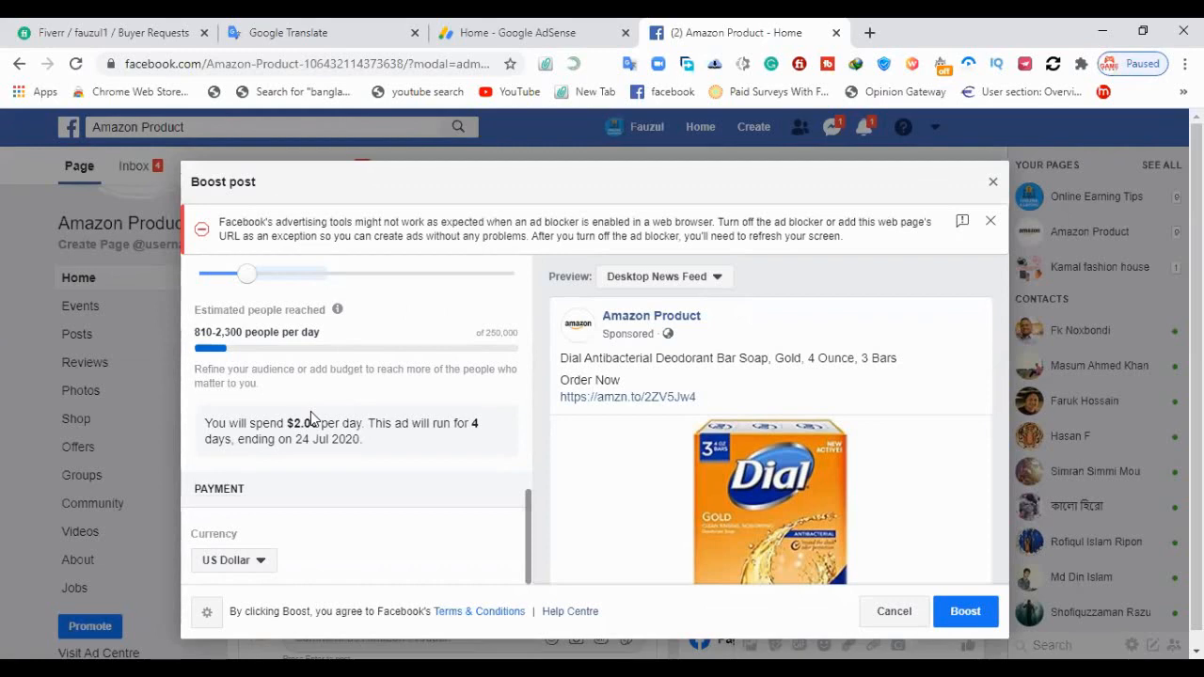
scroll(337, 379, up, 3)
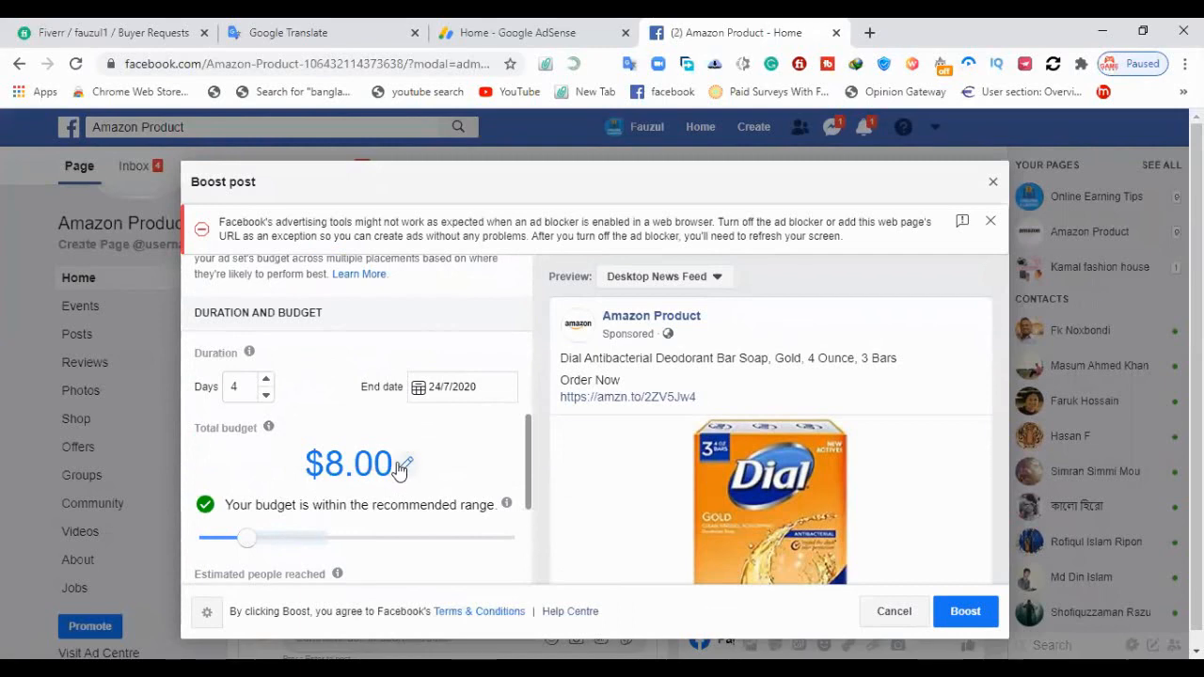
scroll(399, 469, down, 2)
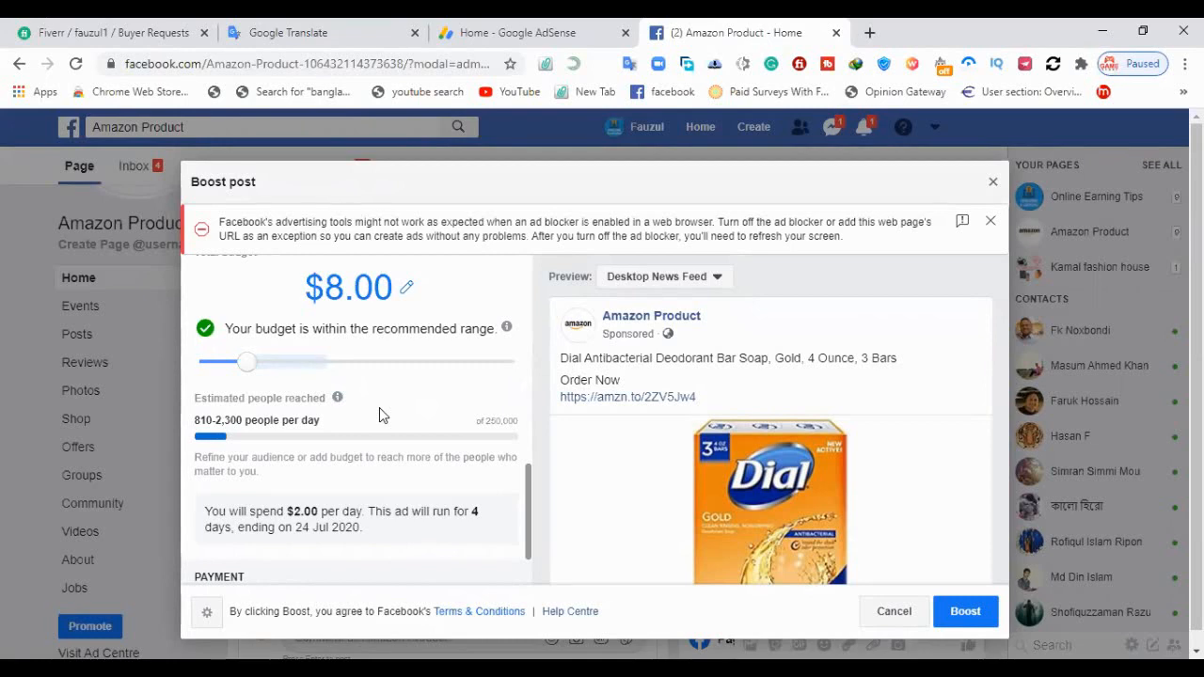
scroll(379, 407, down, 2)
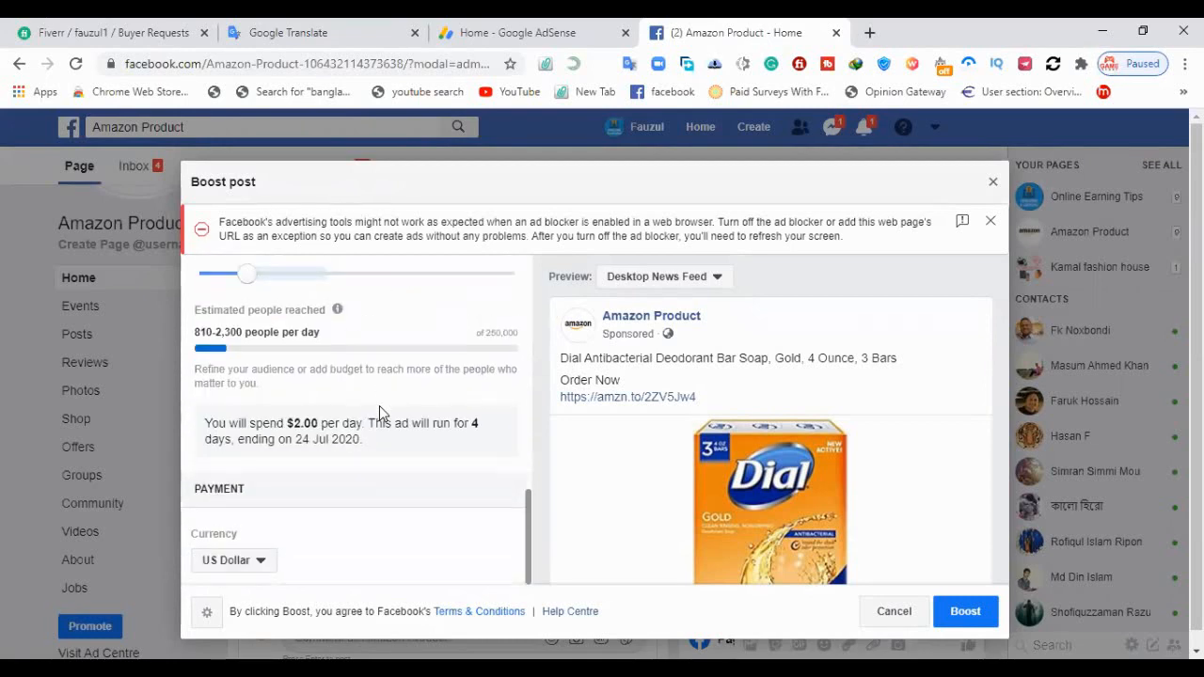
Change the boost's payment currency to Bangladeshi Taka and raise the total budget to 341.60 taka
click(260, 562)
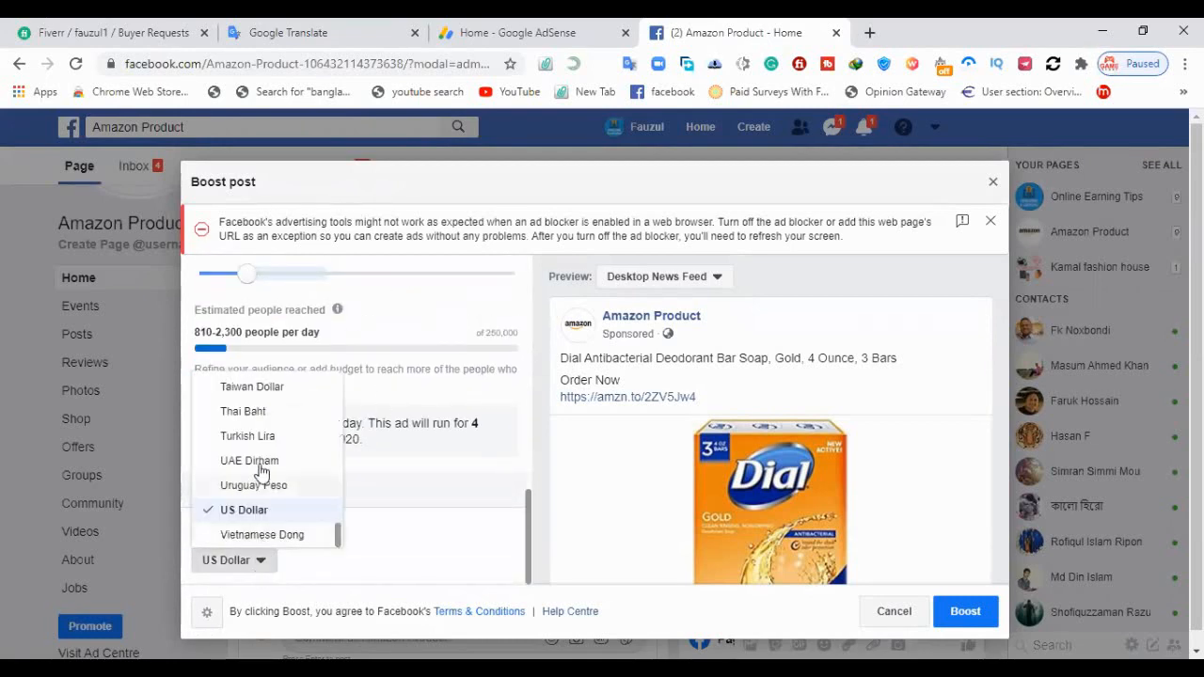
scroll(270, 444, up, 8)
scroll(270, 444, up, 4)
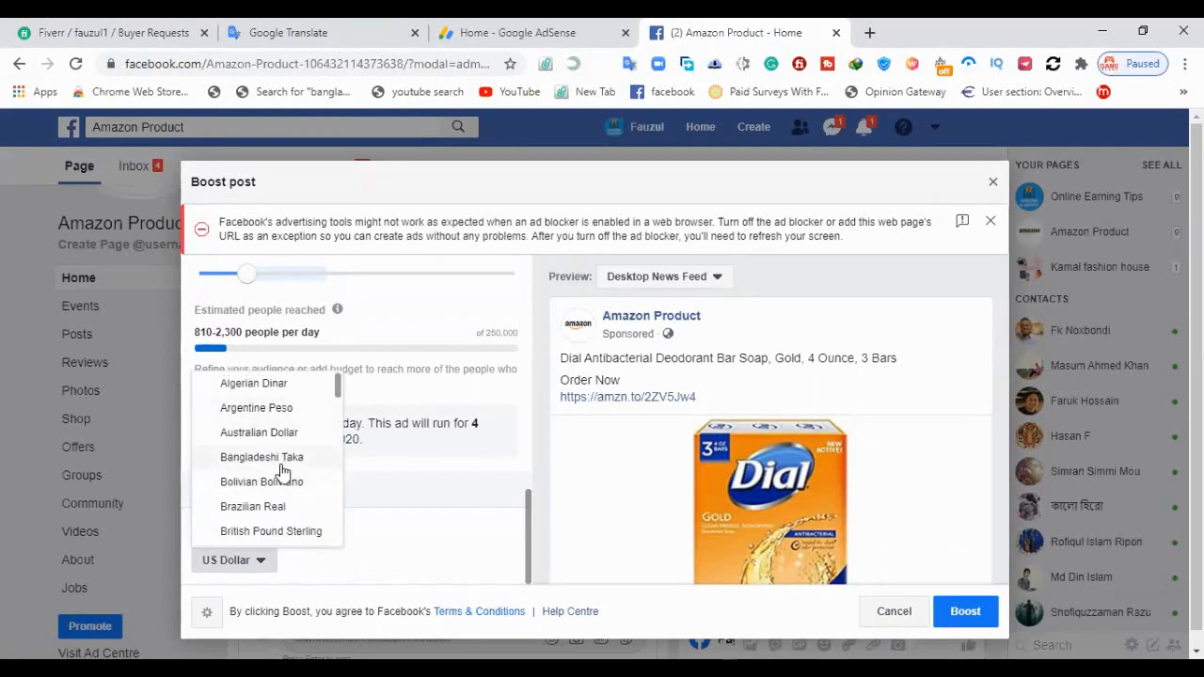
scroll(282, 475, down, 2)
scroll(279, 487, down, 6)
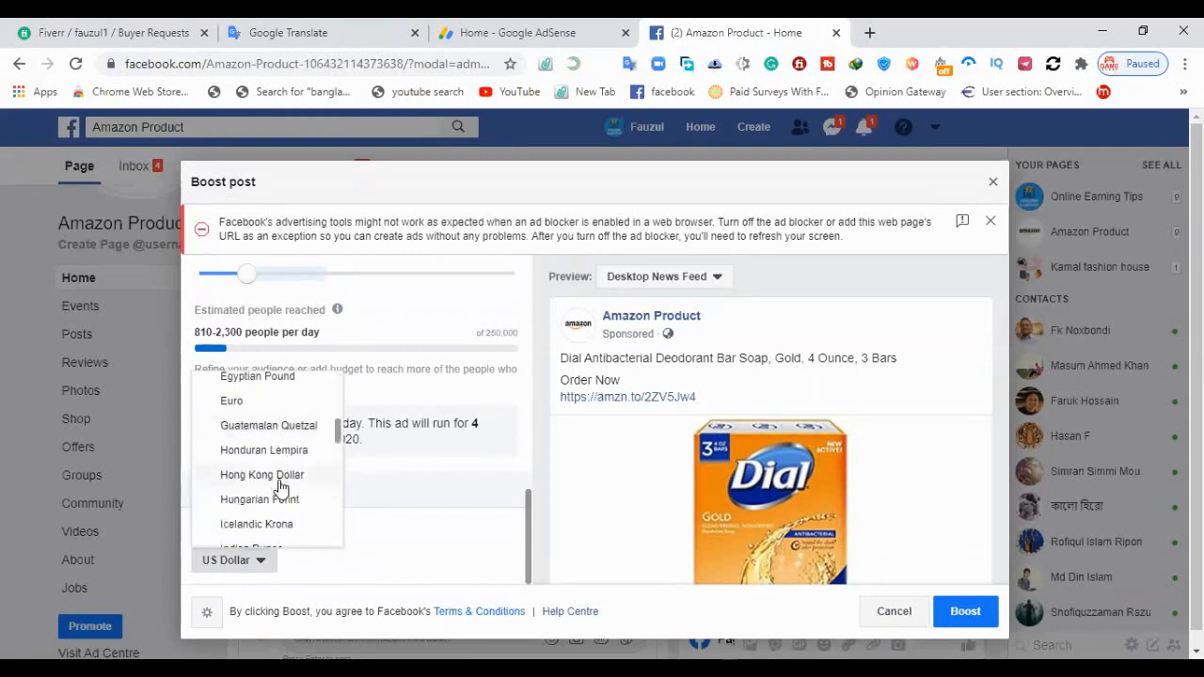
scroll(280, 487, down, 8)
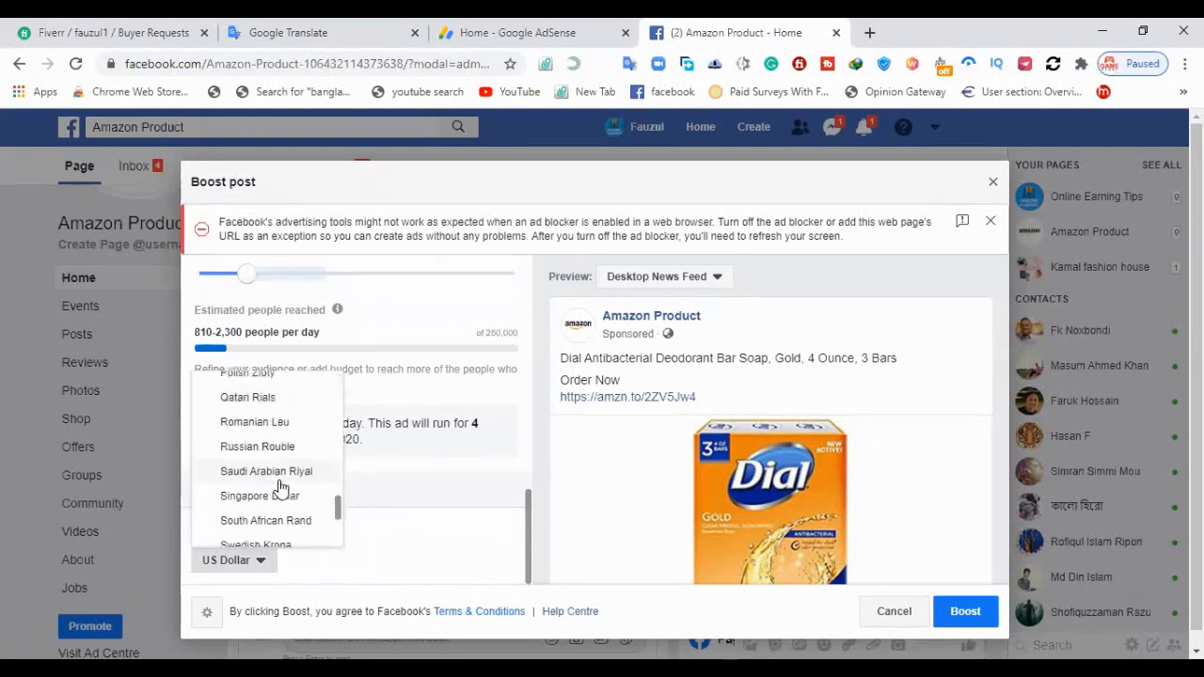
scroll(279, 487, up, 16)
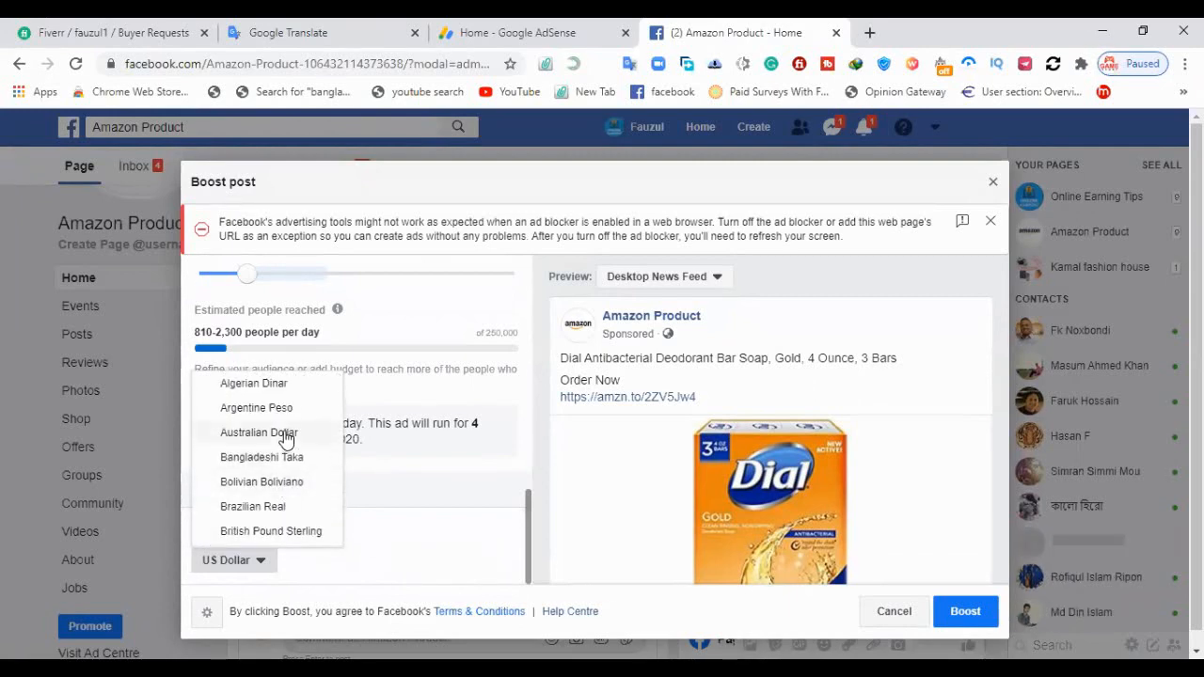
scroll(287, 425, down, 1)
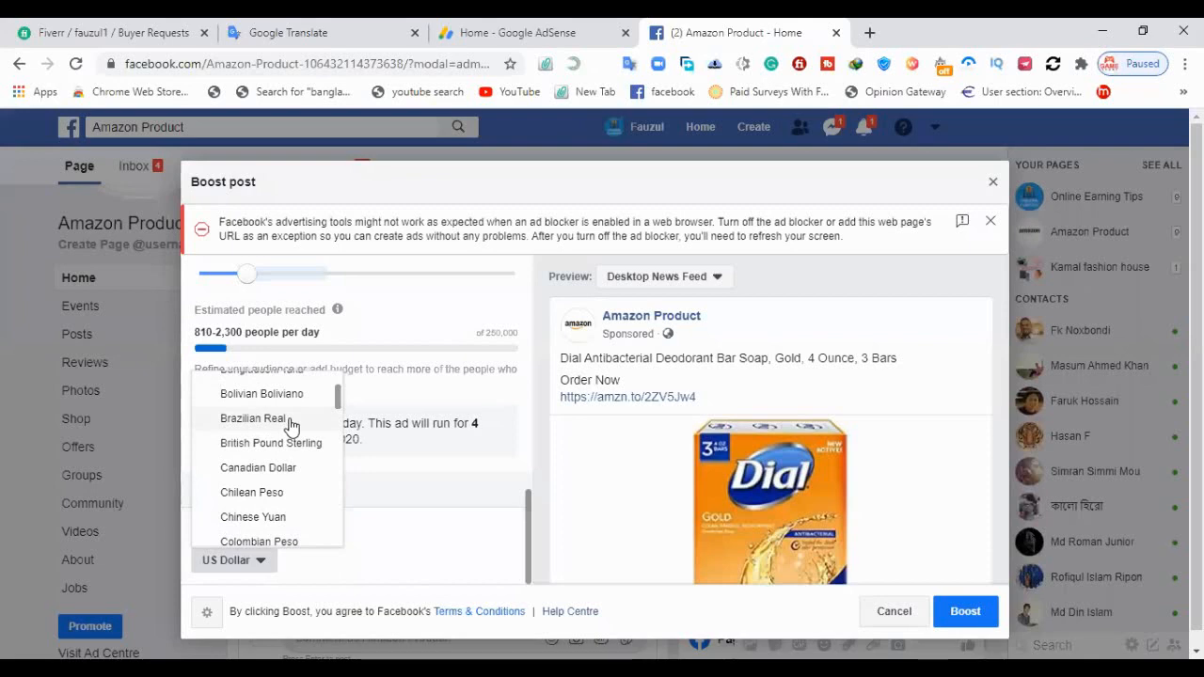
scroll(292, 426, down, 2)
scroll(291, 427, up, 3)
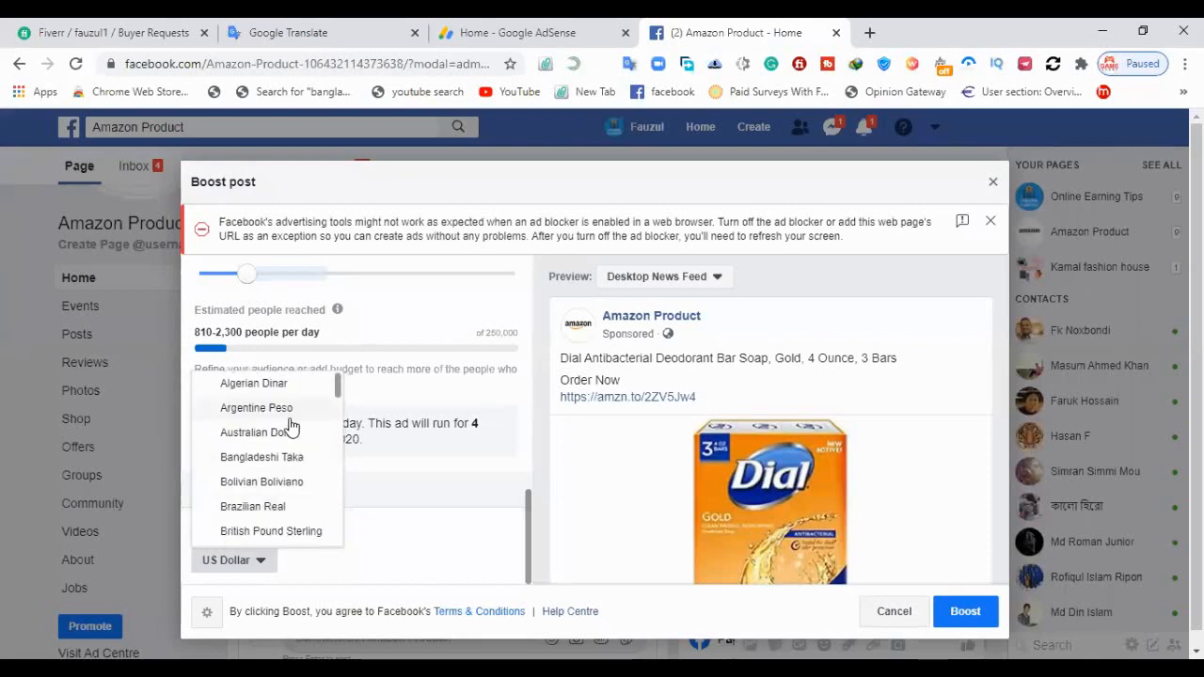
click(288, 458)
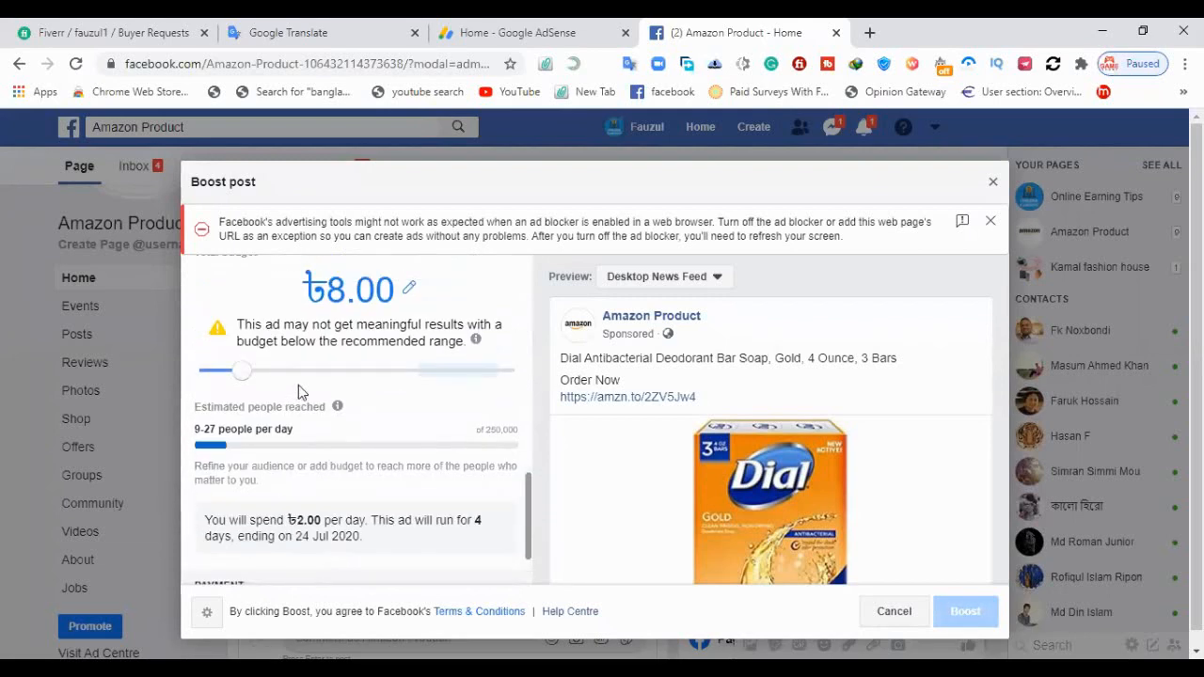
click(421, 373)
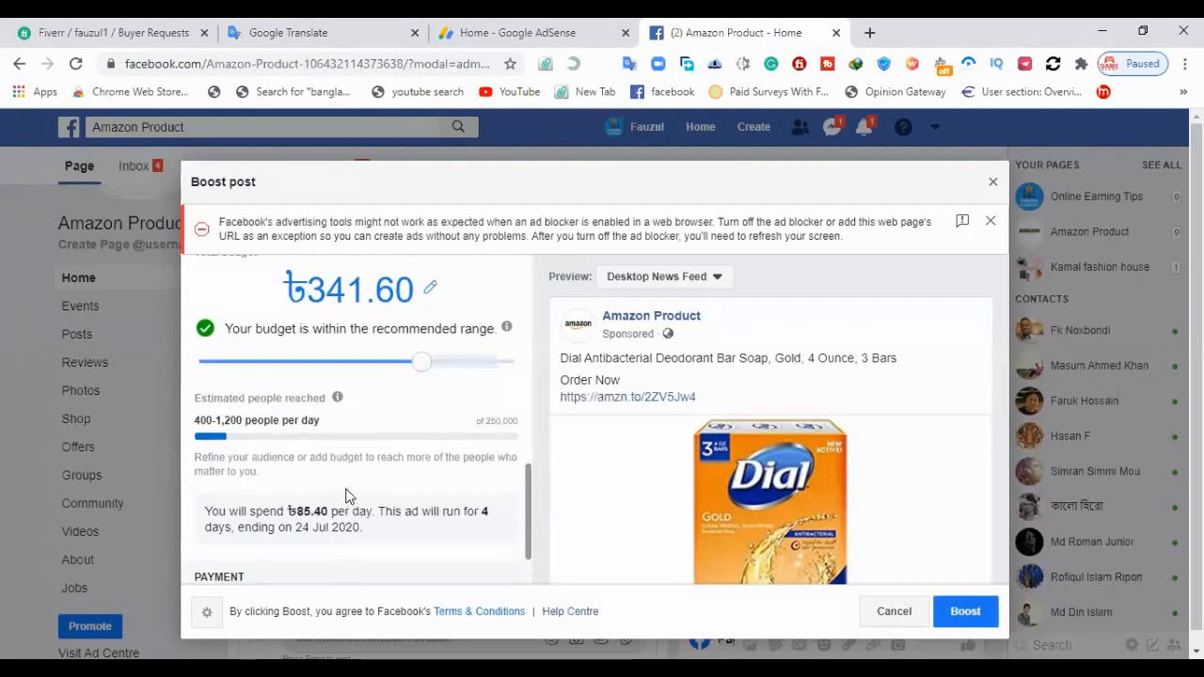
scroll(348, 505, down, 1)
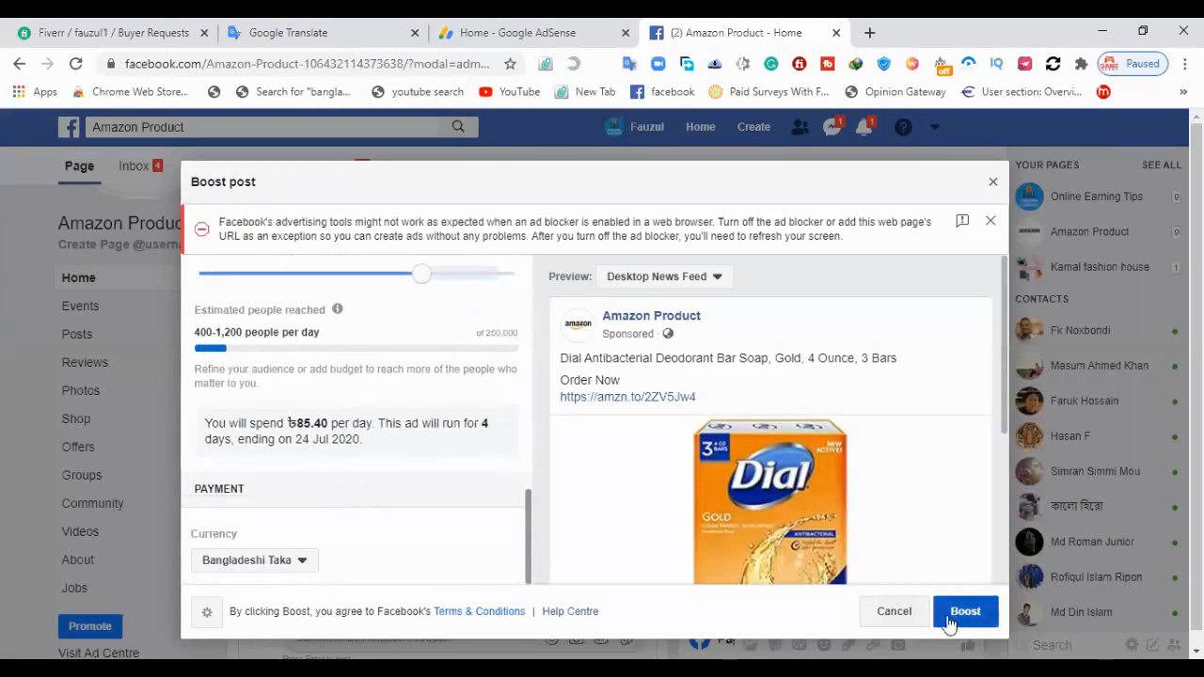
Review the boost's objective, selected audience, automatic placements, daily spend summary and payment currency
scroll(357, 470, up, 2)
scroll(358, 470, up, 3)
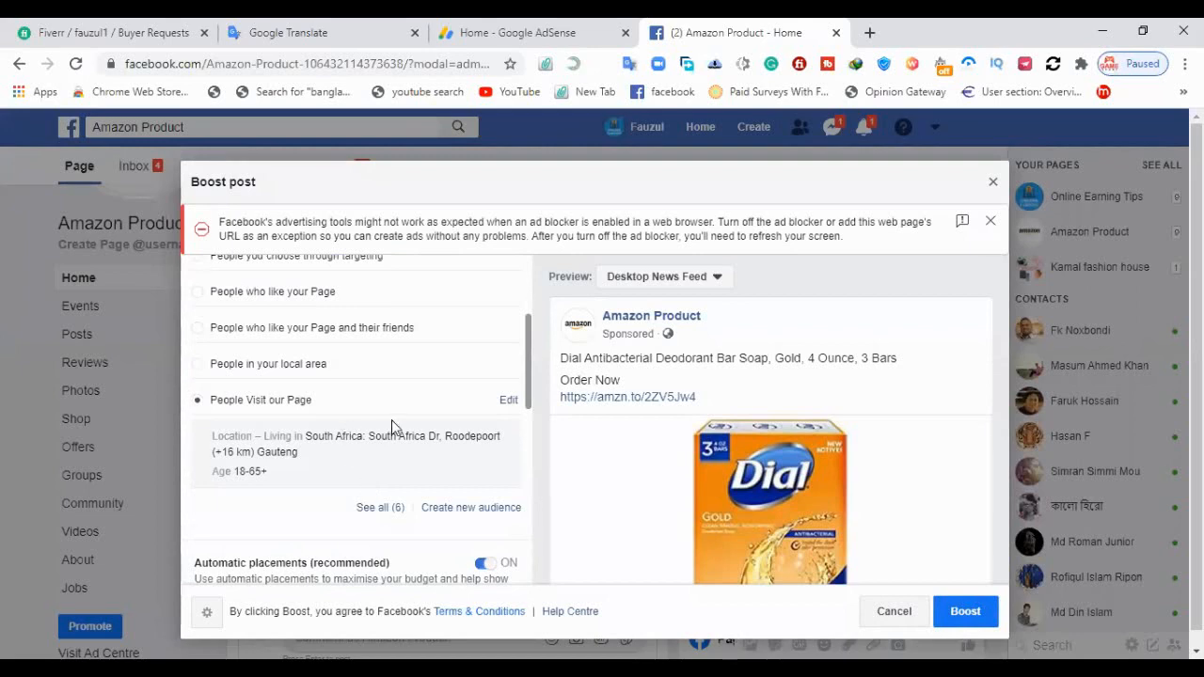
scroll(387, 425, down, 1)
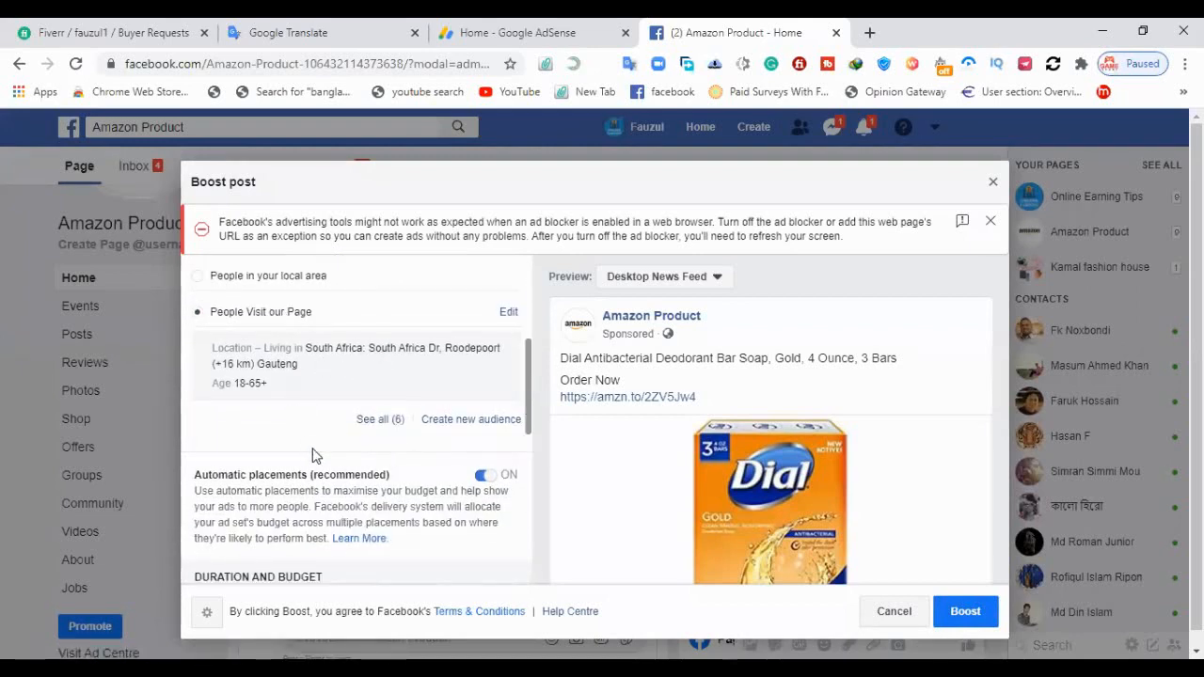
scroll(395, 423, up, 1)
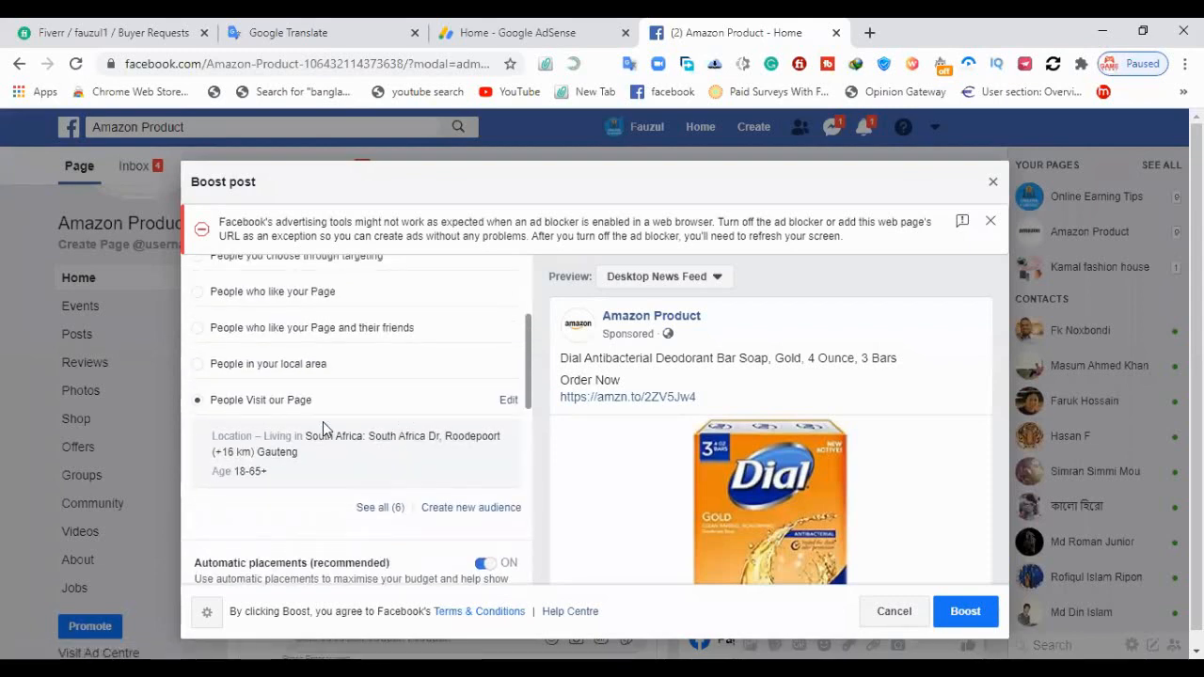
scroll(390, 424, up, 1)
scroll(391, 428, up, 1)
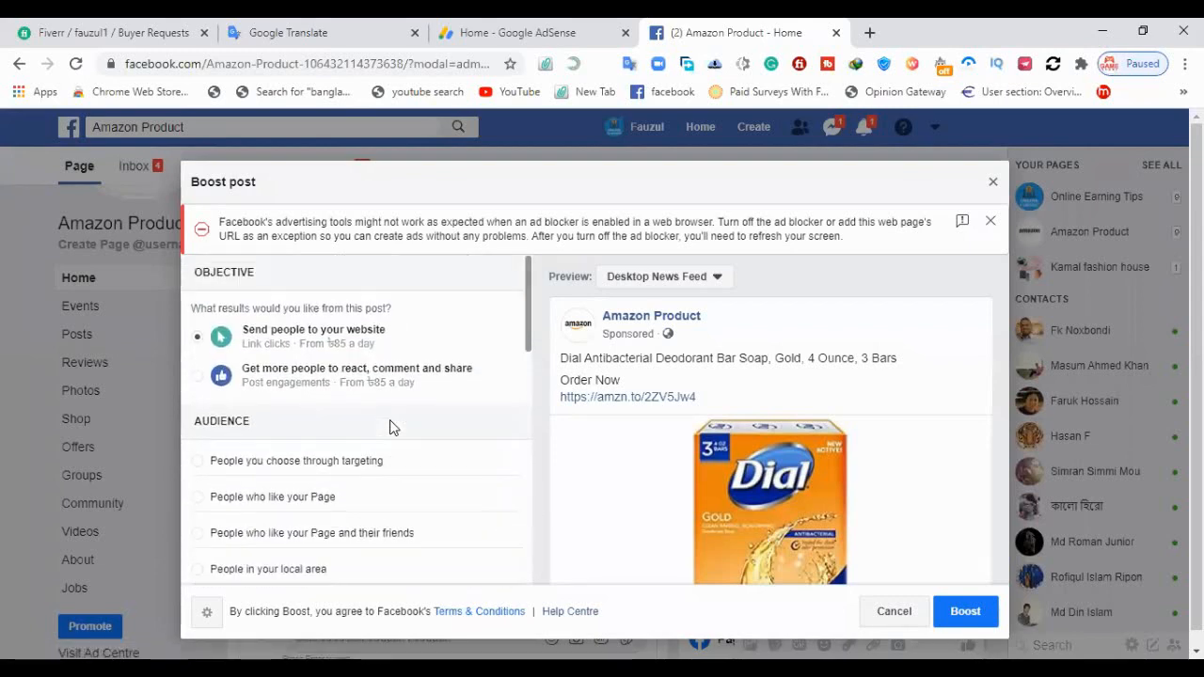
scroll(393, 428, down, 3)
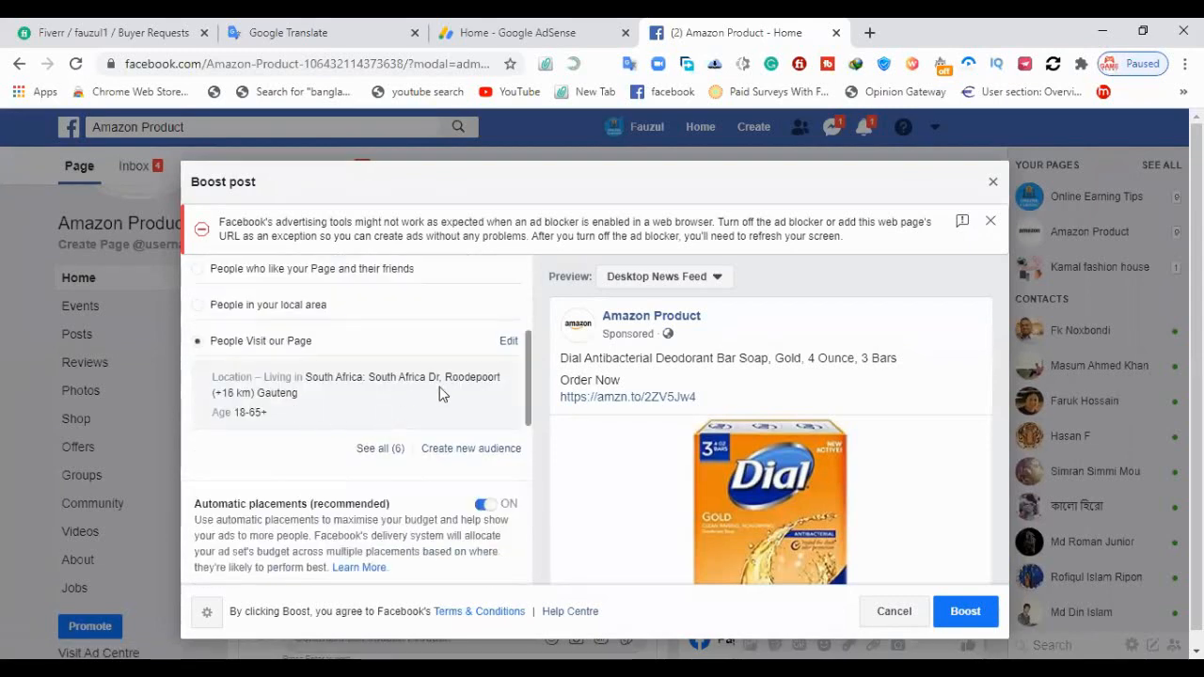
scroll(439, 389, down, 5)
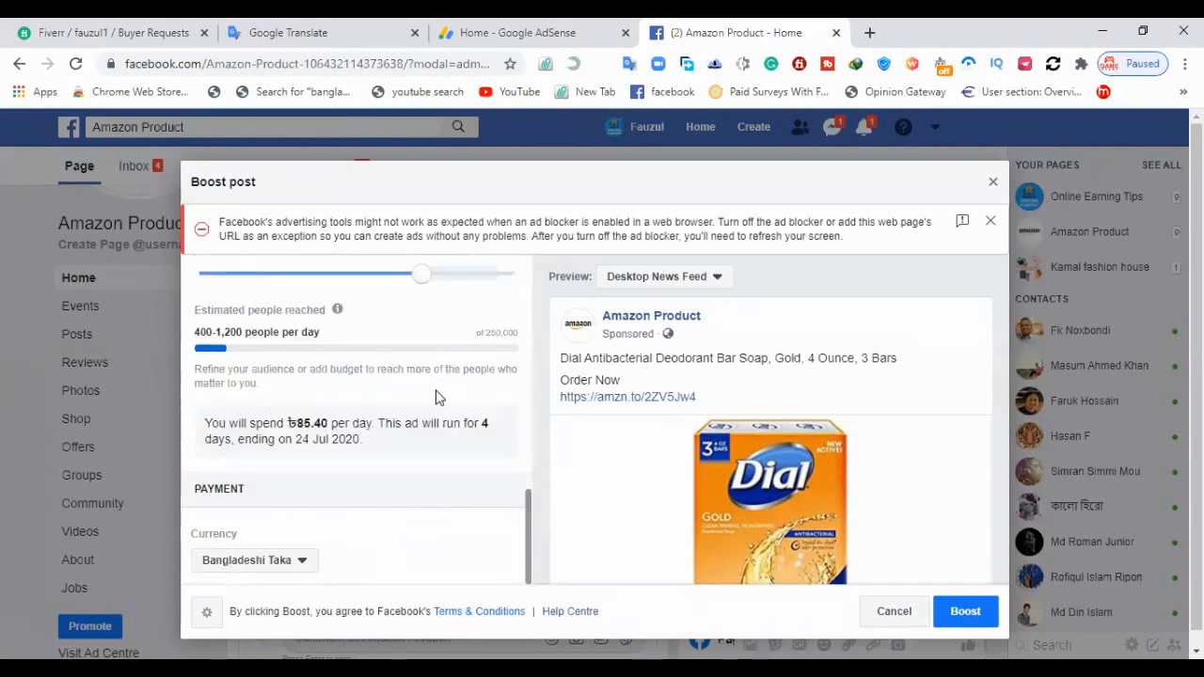
Submit the boost to bring up the payment method form
click(952, 615)
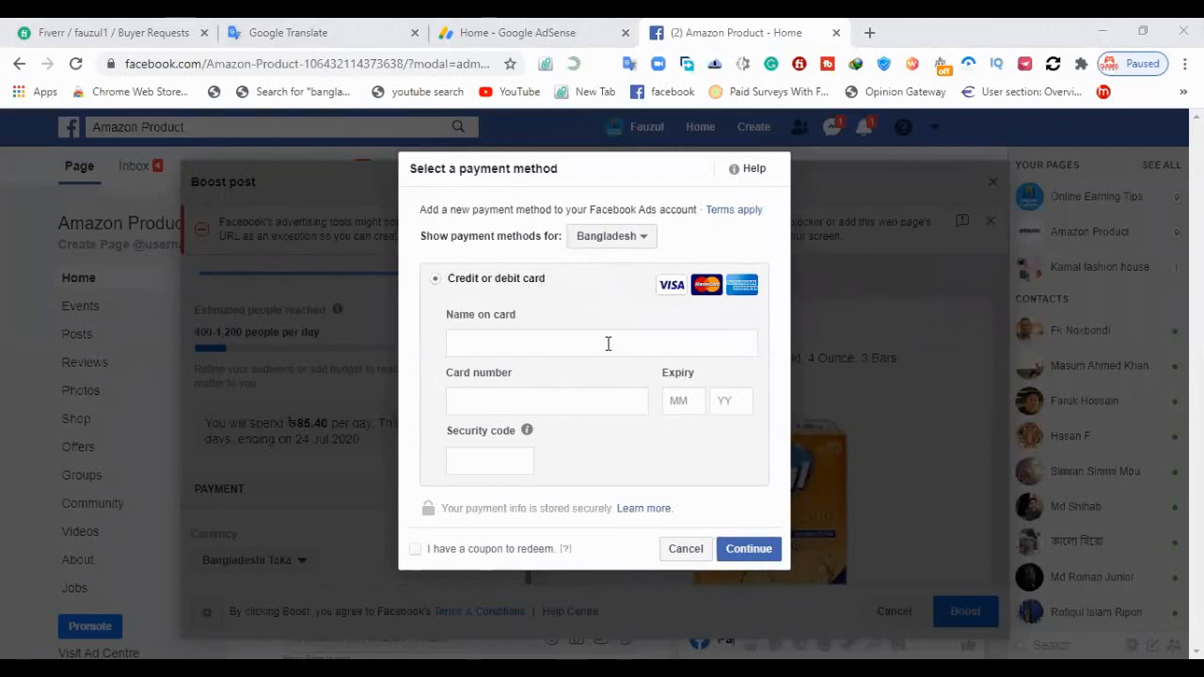
click(636, 242)
click(694, 234)
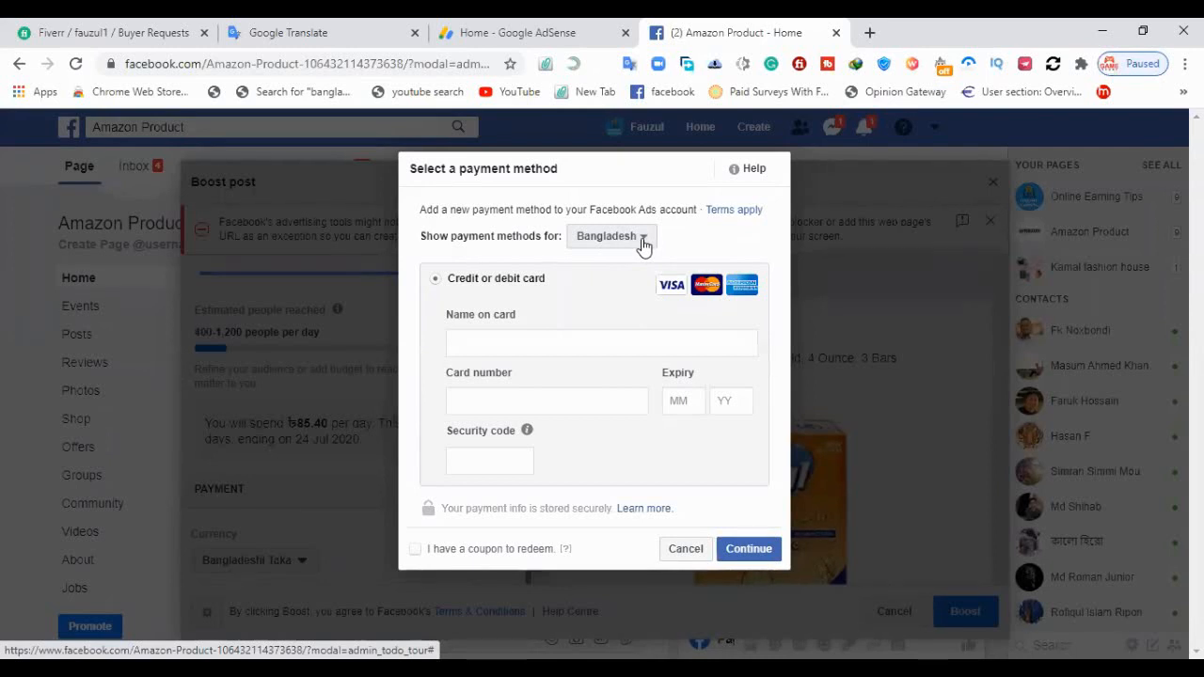
Try showing payment methods for the United States, and return the country to Bangladesh
click(643, 240)
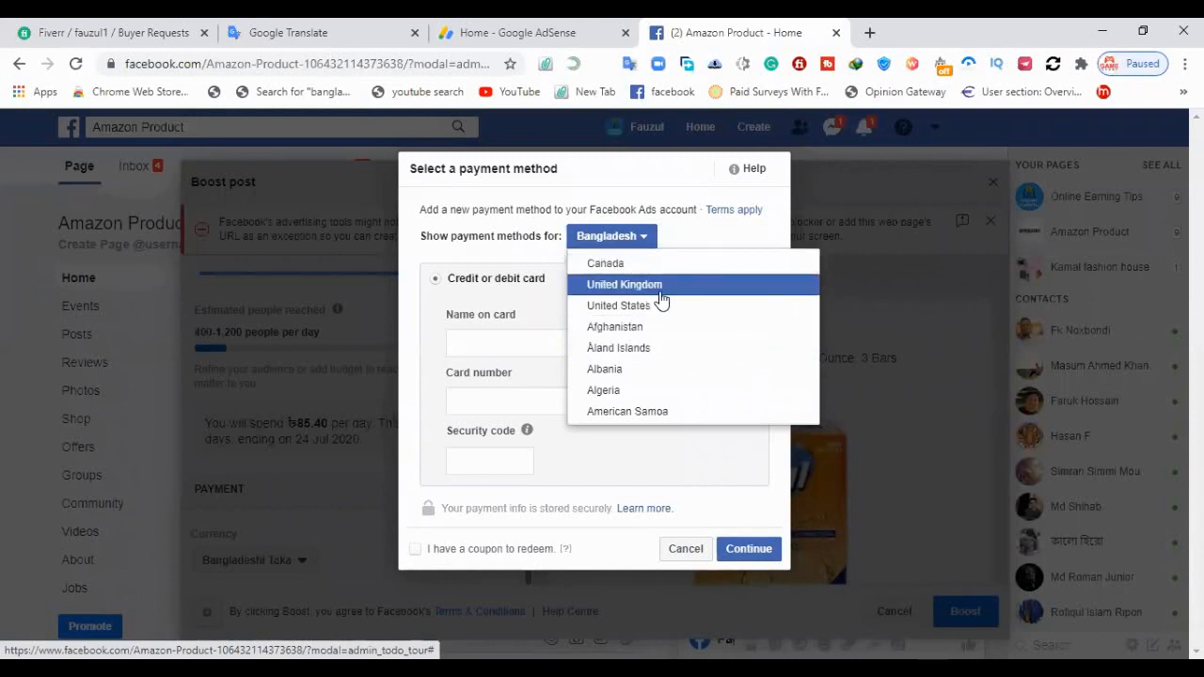
scroll(675, 322, down, 3)
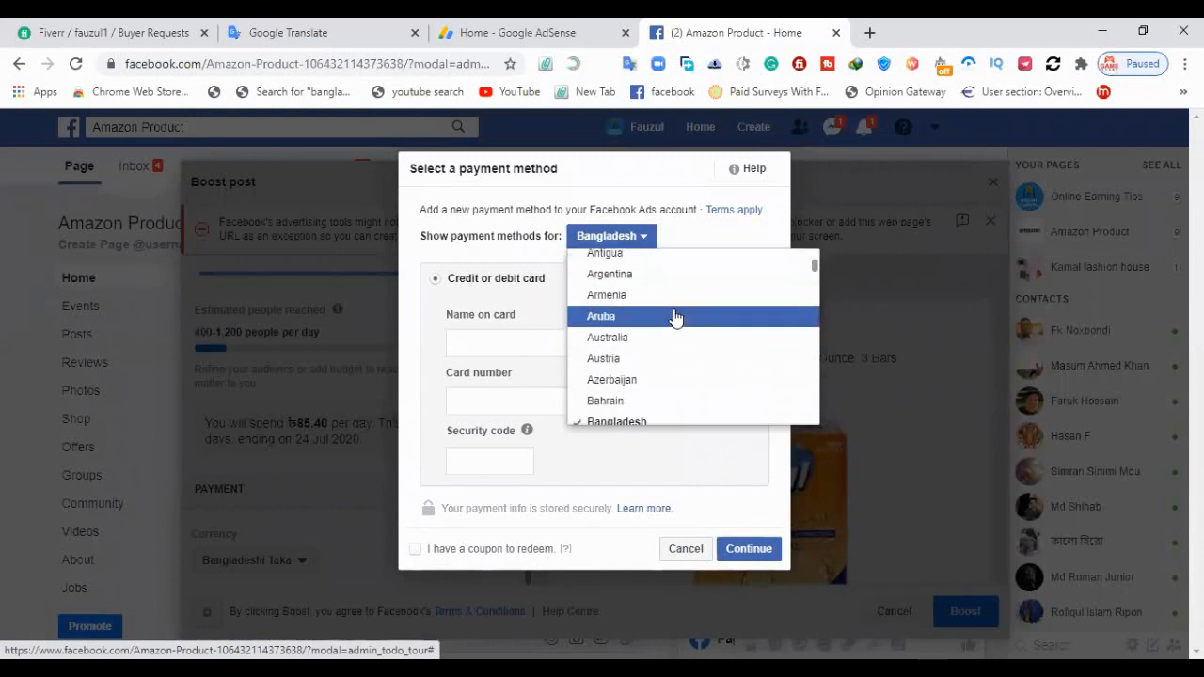
scroll(674, 318, down, 3)
scroll(675, 318, up, 6)
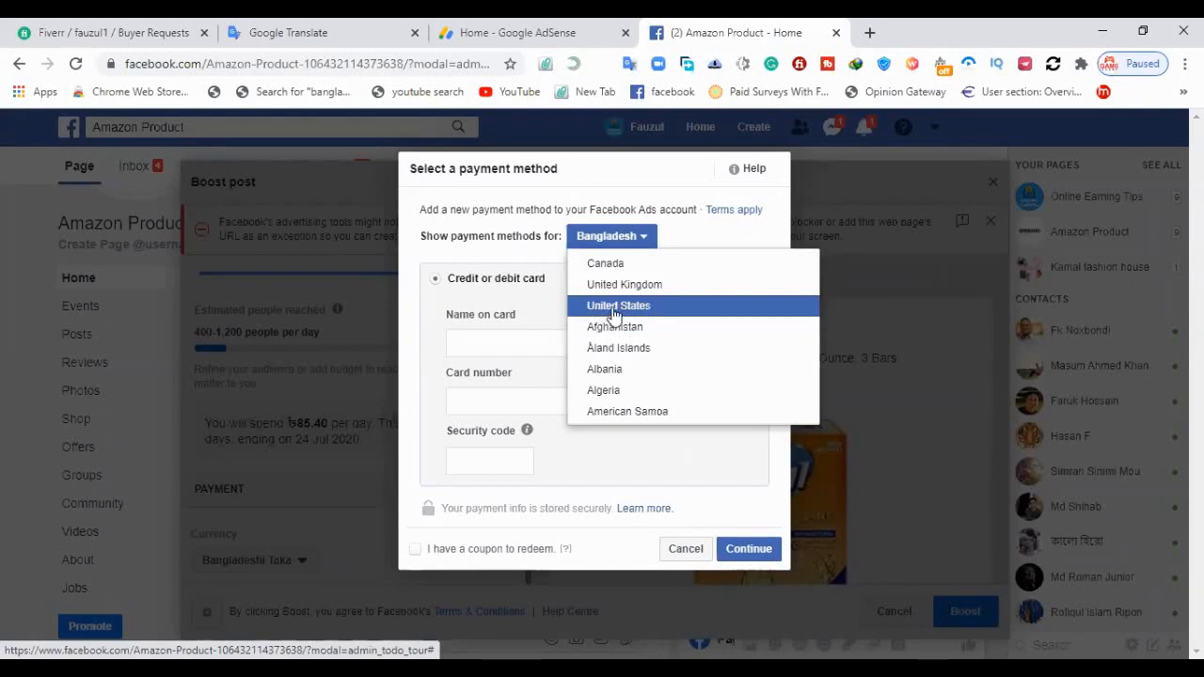
click(636, 309)
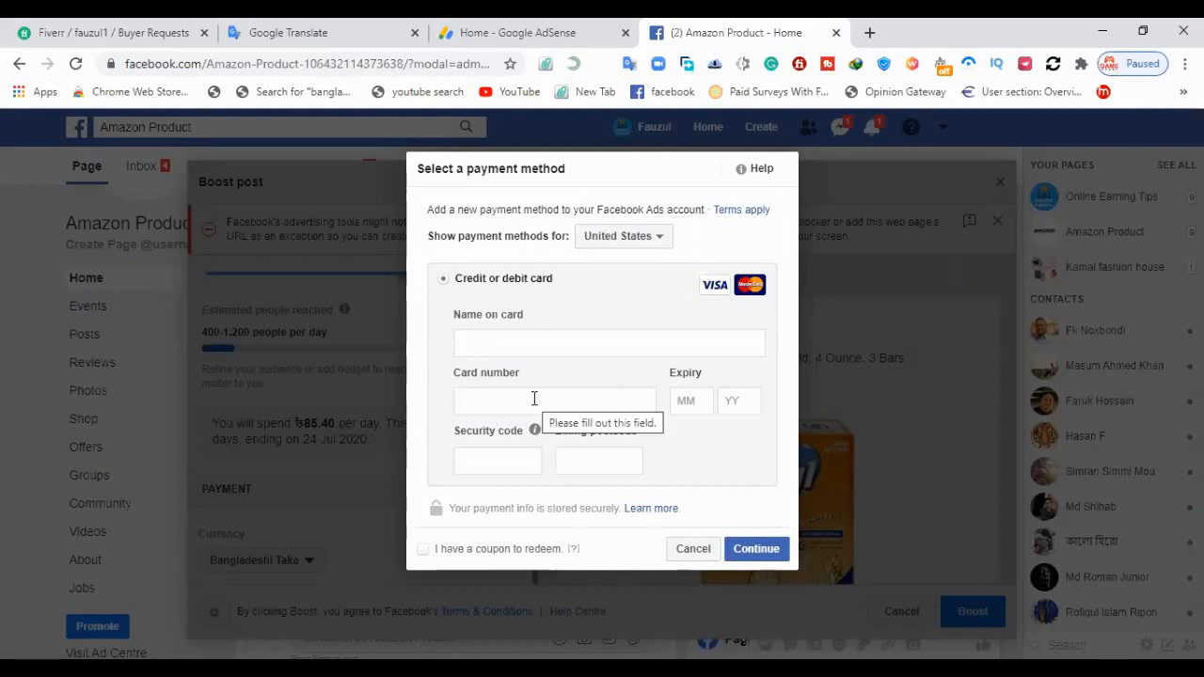
click(628, 242)
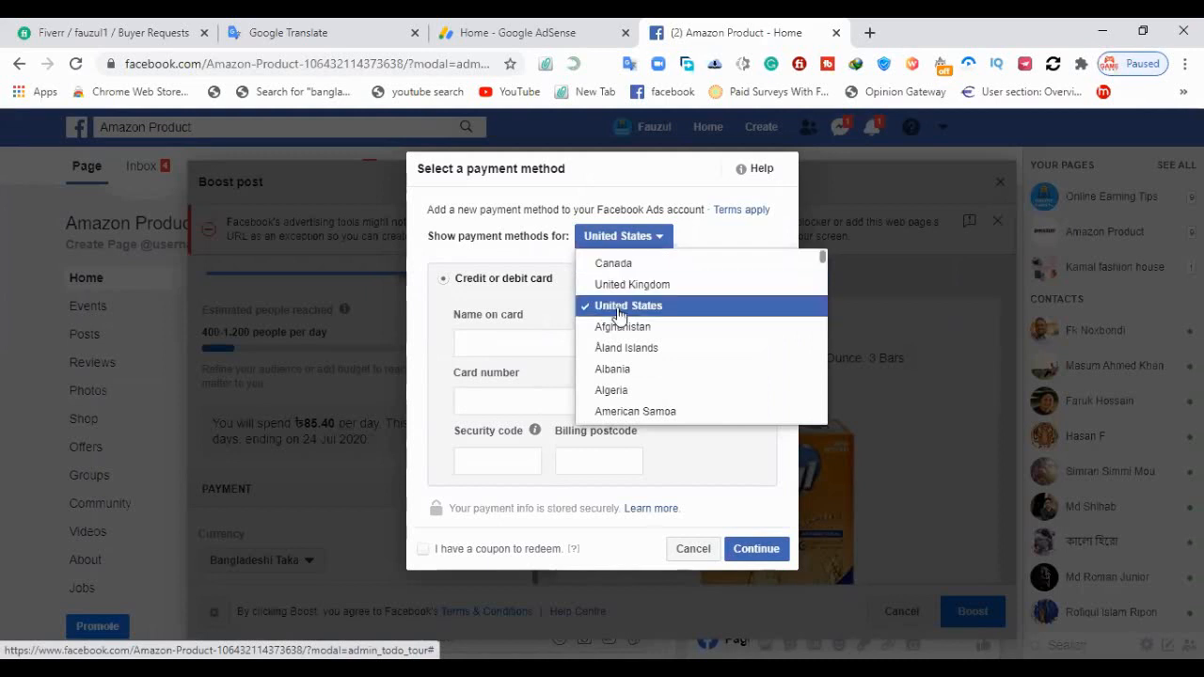
scroll(619, 320, down, 1)
scroll(619, 319, down, 4)
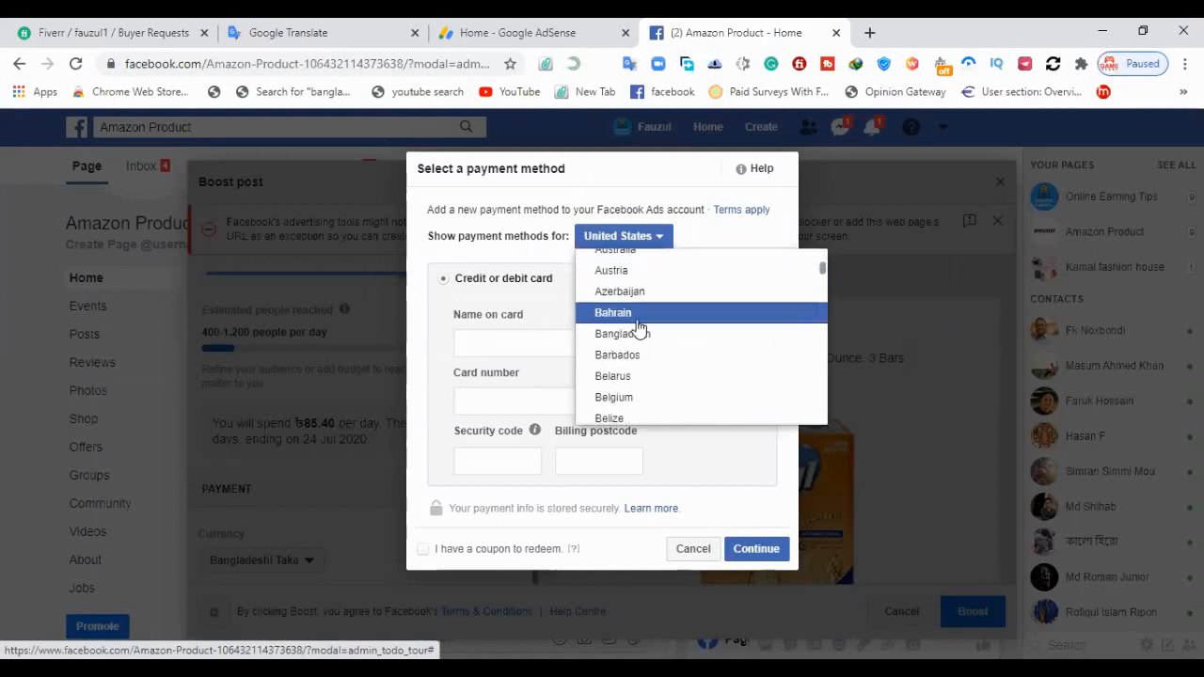
click(652, 334)
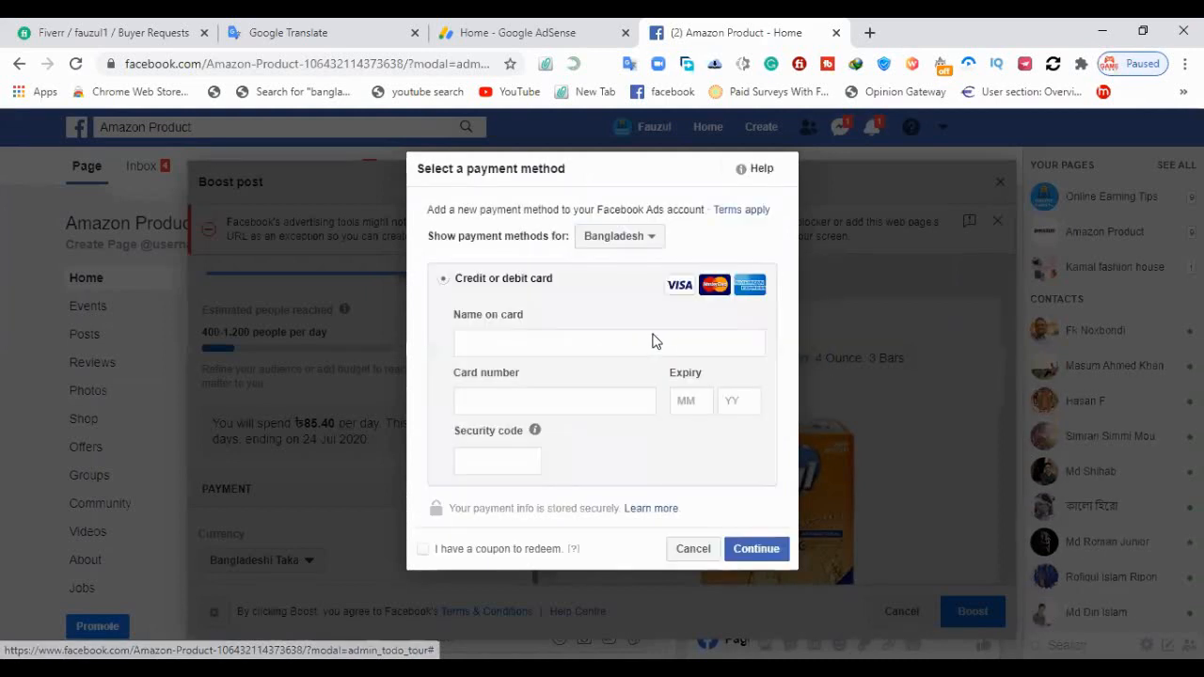
Go through the credit or debit card option and its name, card number, expiry and security code fields
click(548, 345)
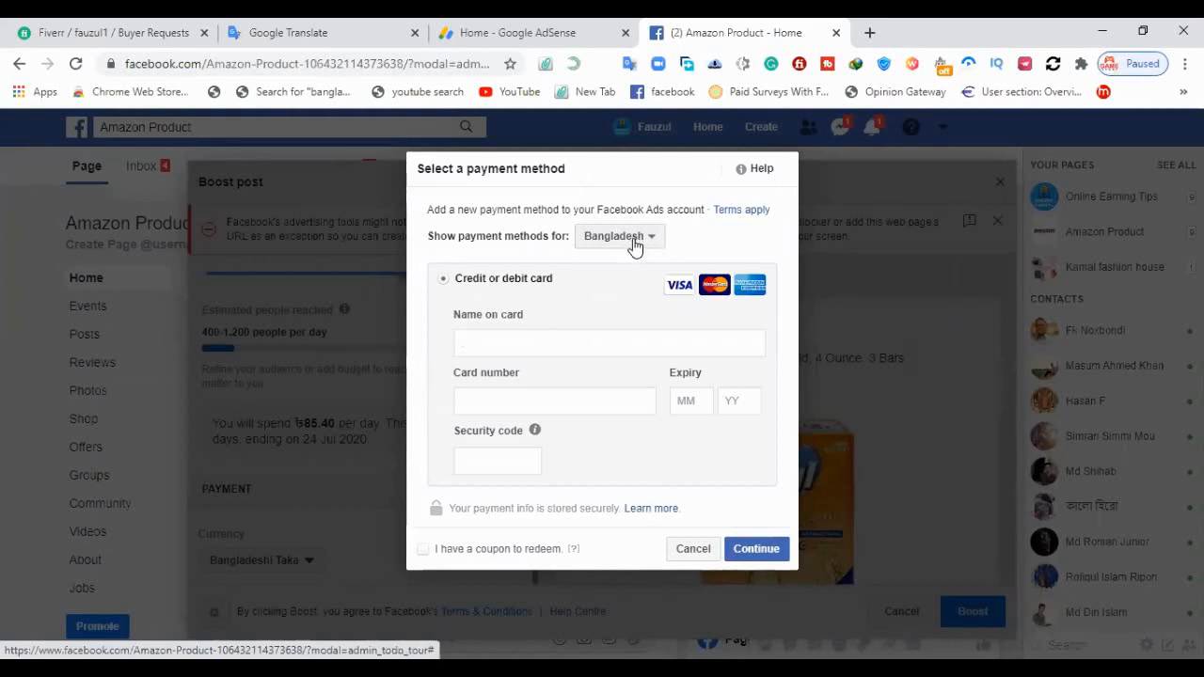
double_click(462, 278)
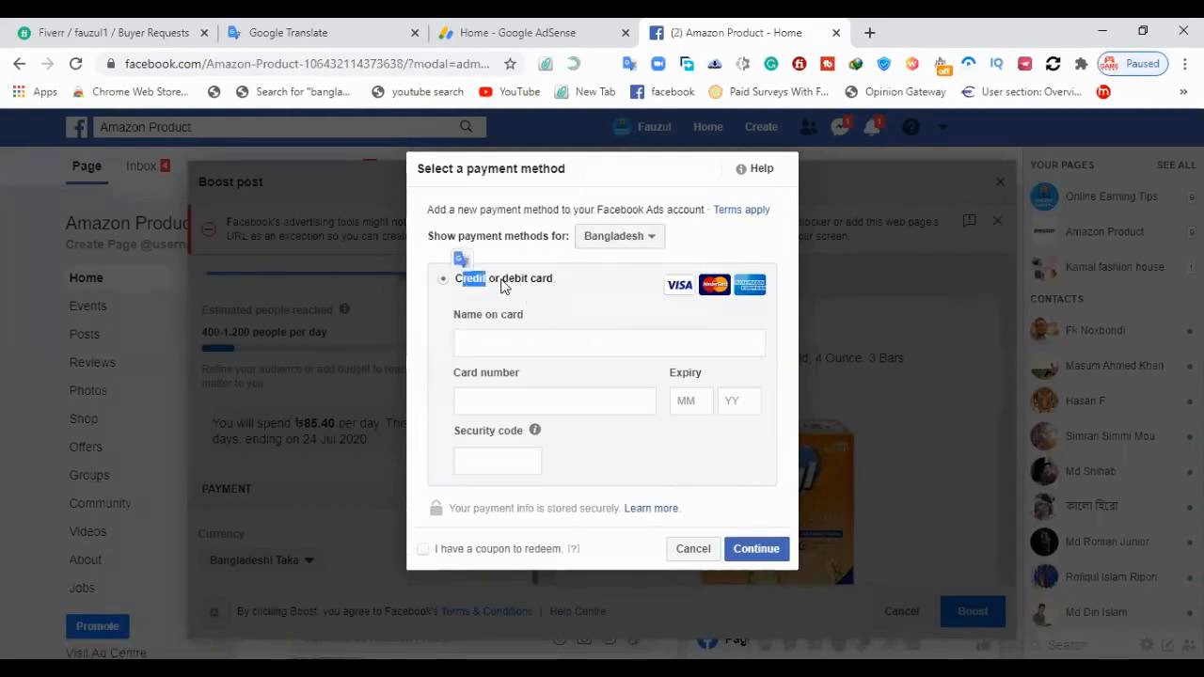
drag(502, 282, 555, 284)
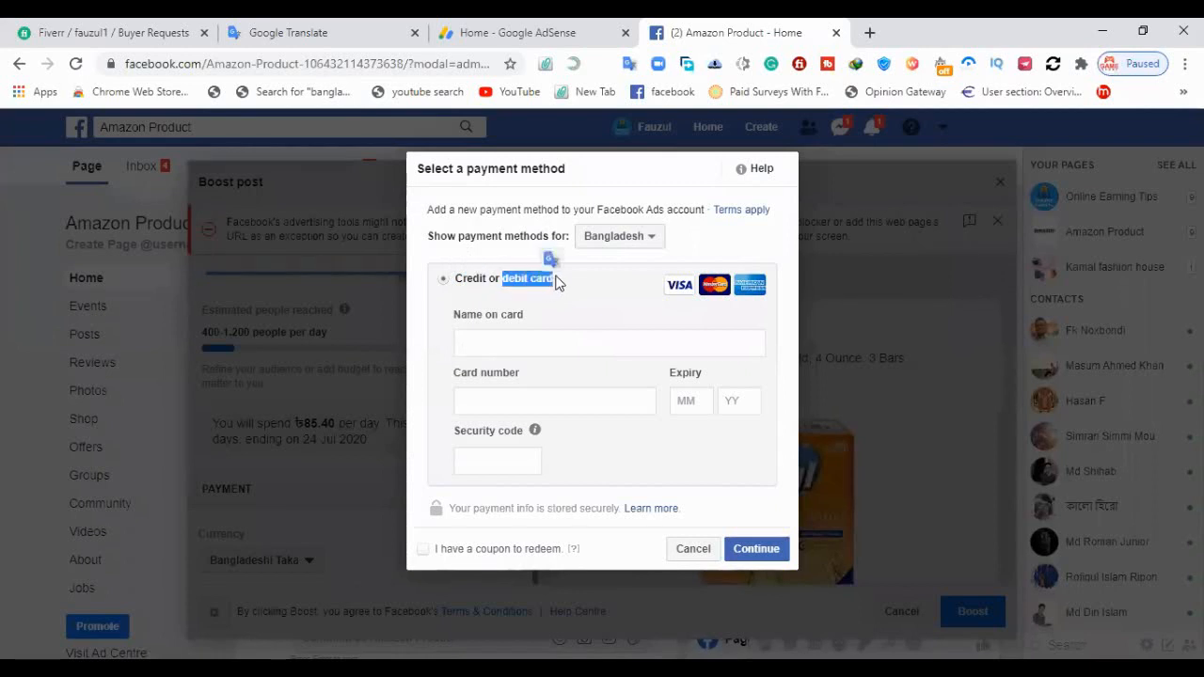
click(559, 287)
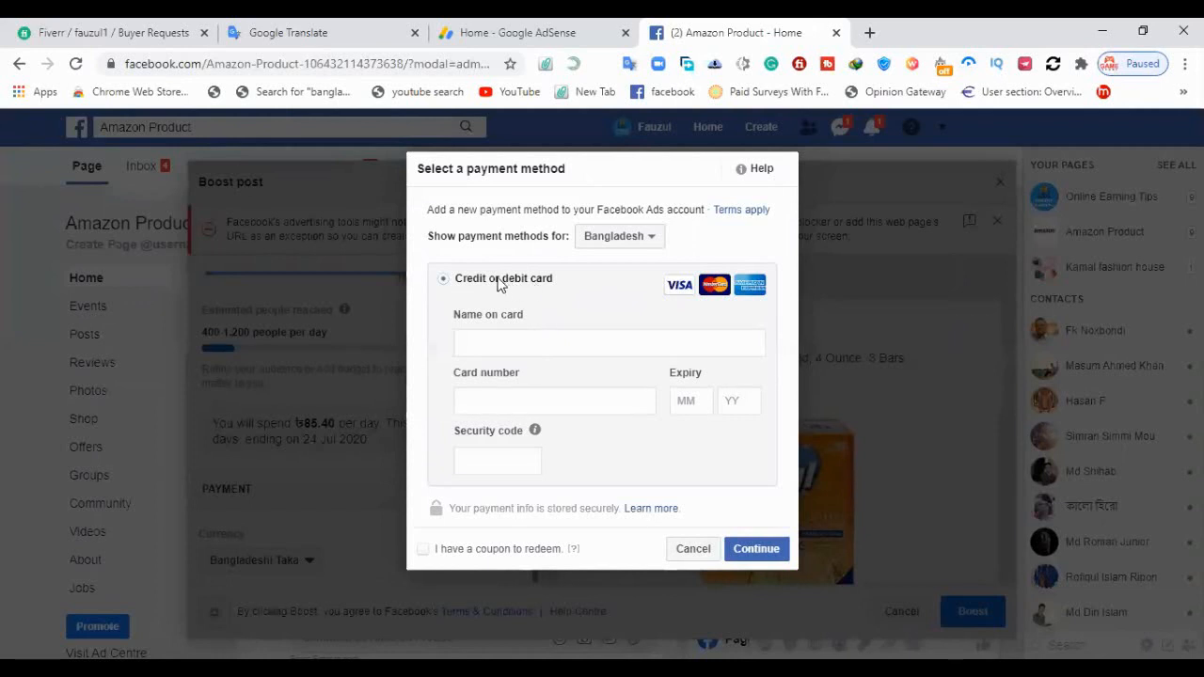
drag(501, 282, 553, 282)
click(491, 345)
click(505, 400)
click(698, 404)
click(730, 401)
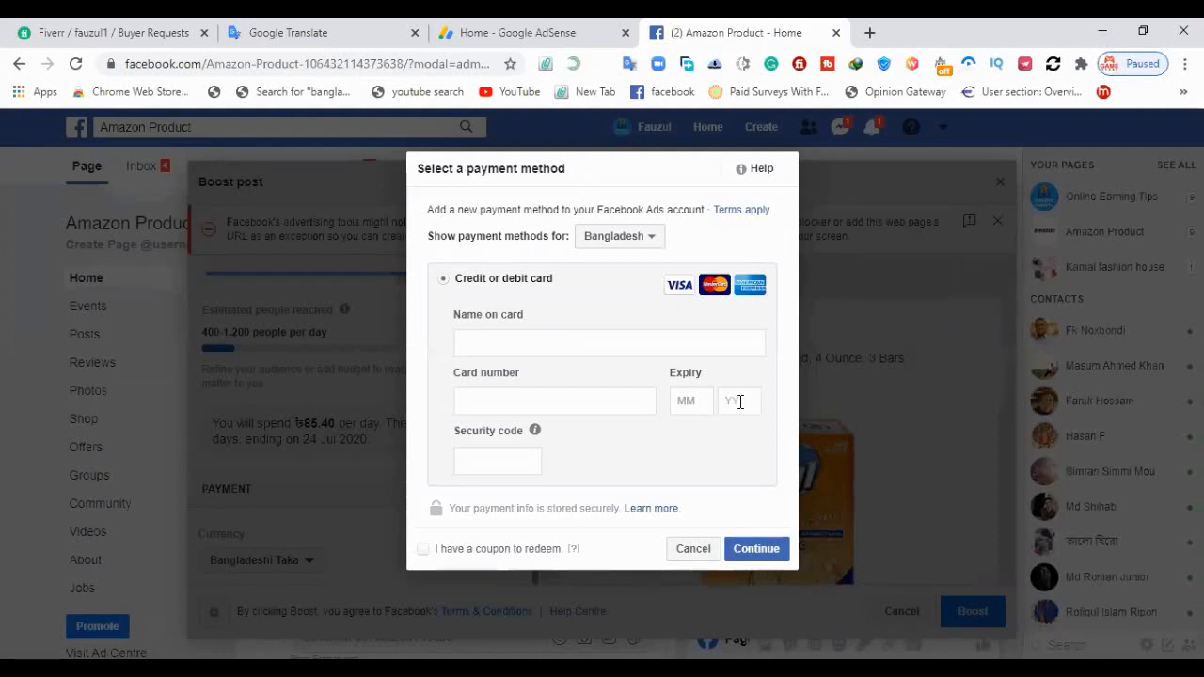
click(518, 401)
click(496, 461)
Indicate that there is a coupon to redeem and try to continue with the card details left blank
click(423, 550)
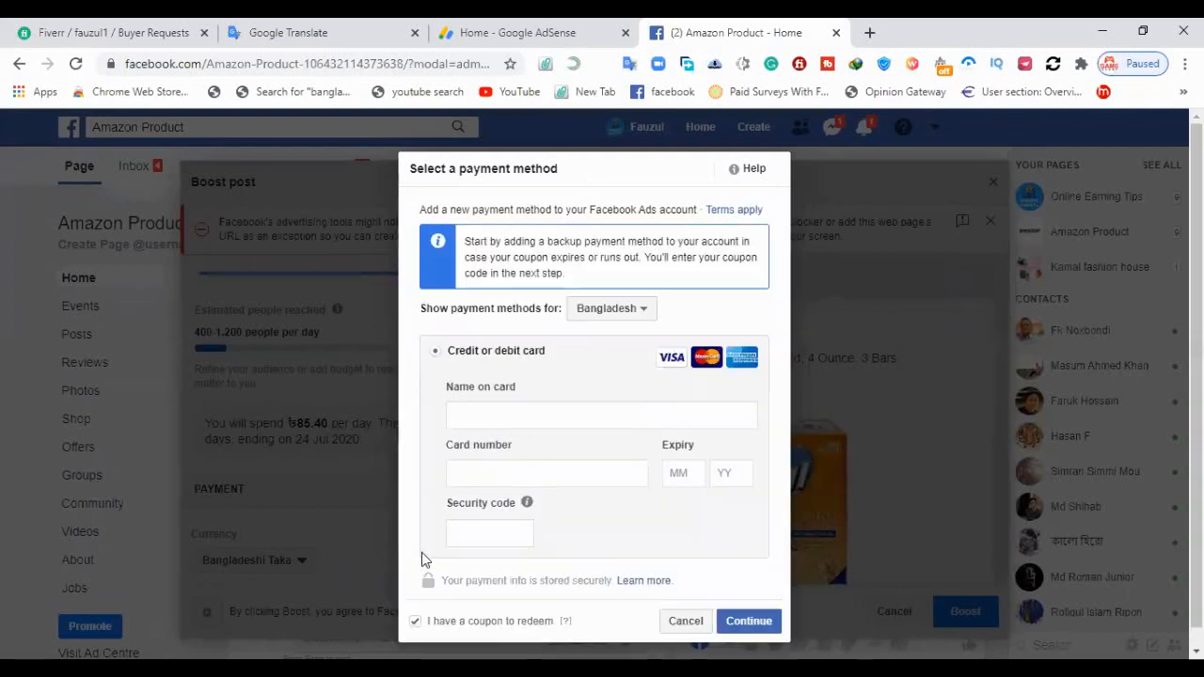
click(763, 628)
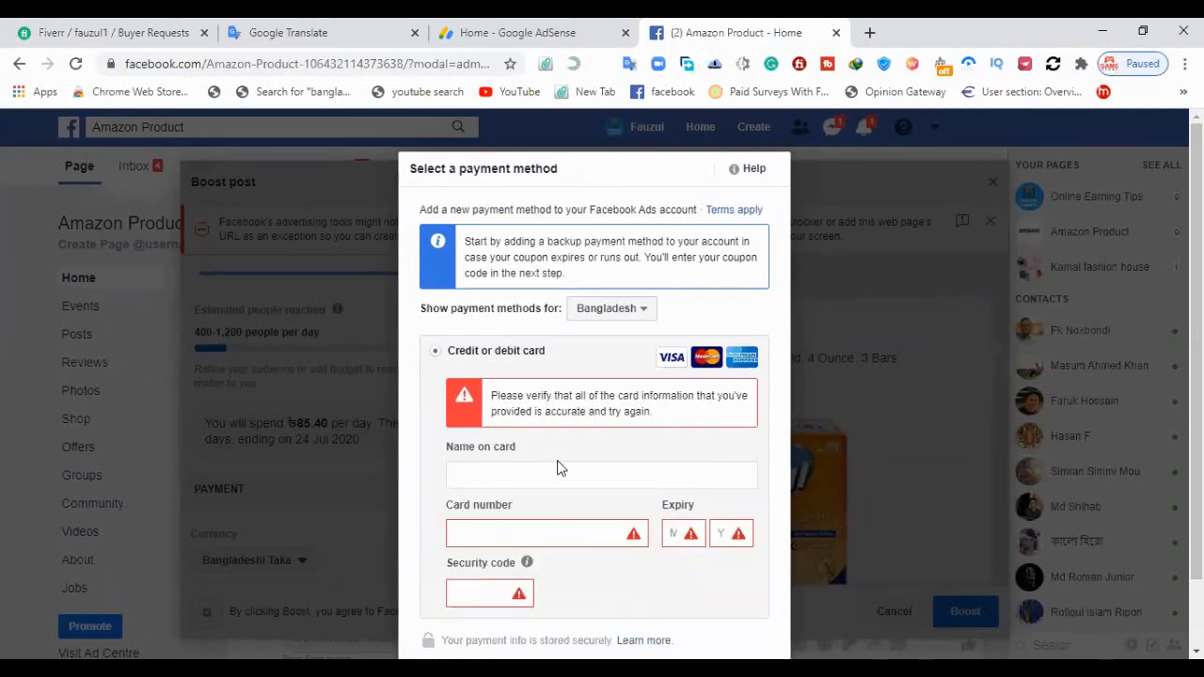
scroll(560, 465, down, 2)
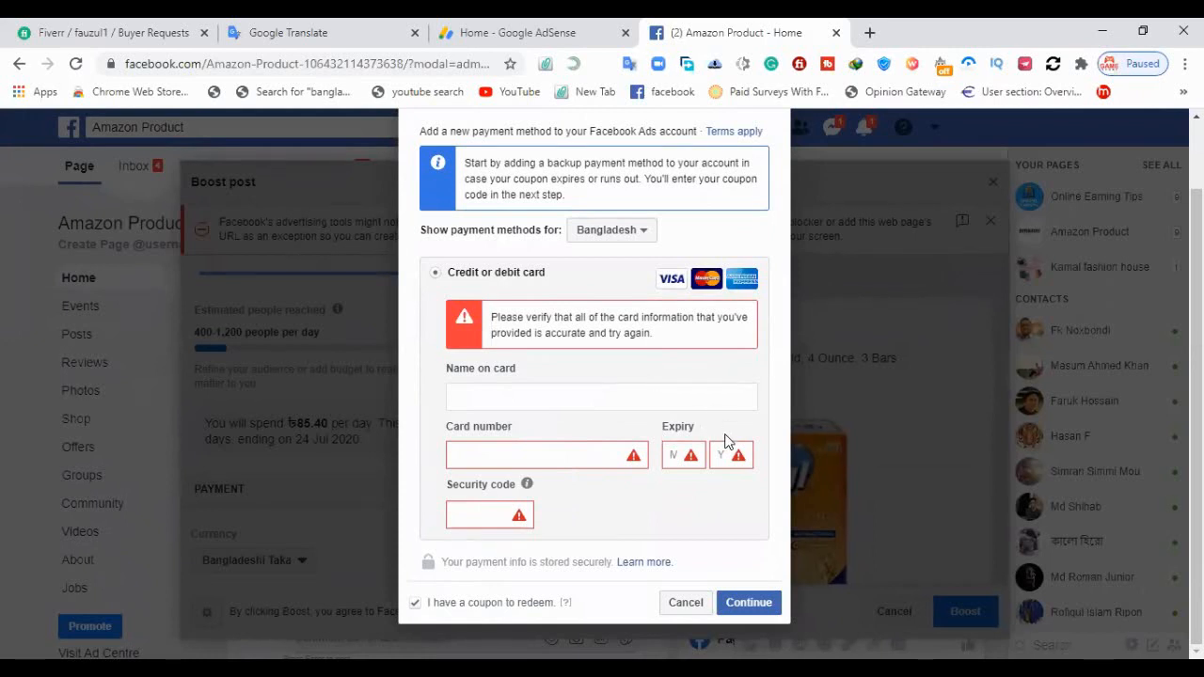
click(533, 458)
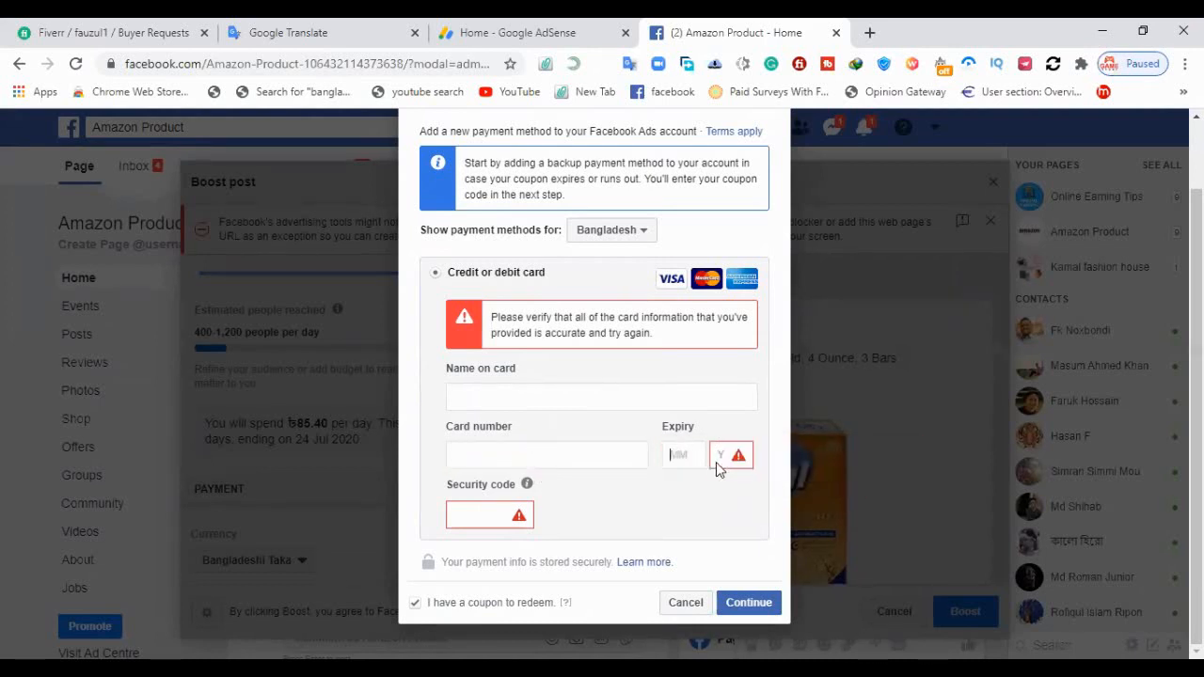
click(466, 516)
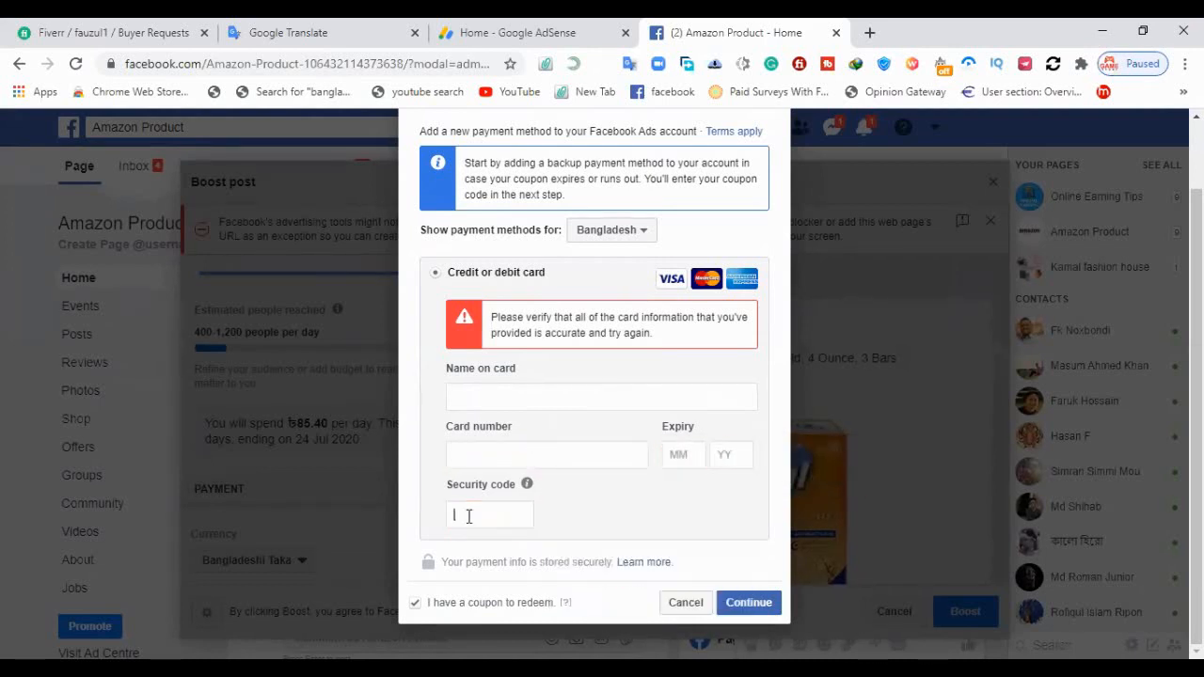
scroll(594, 302, up, 1)
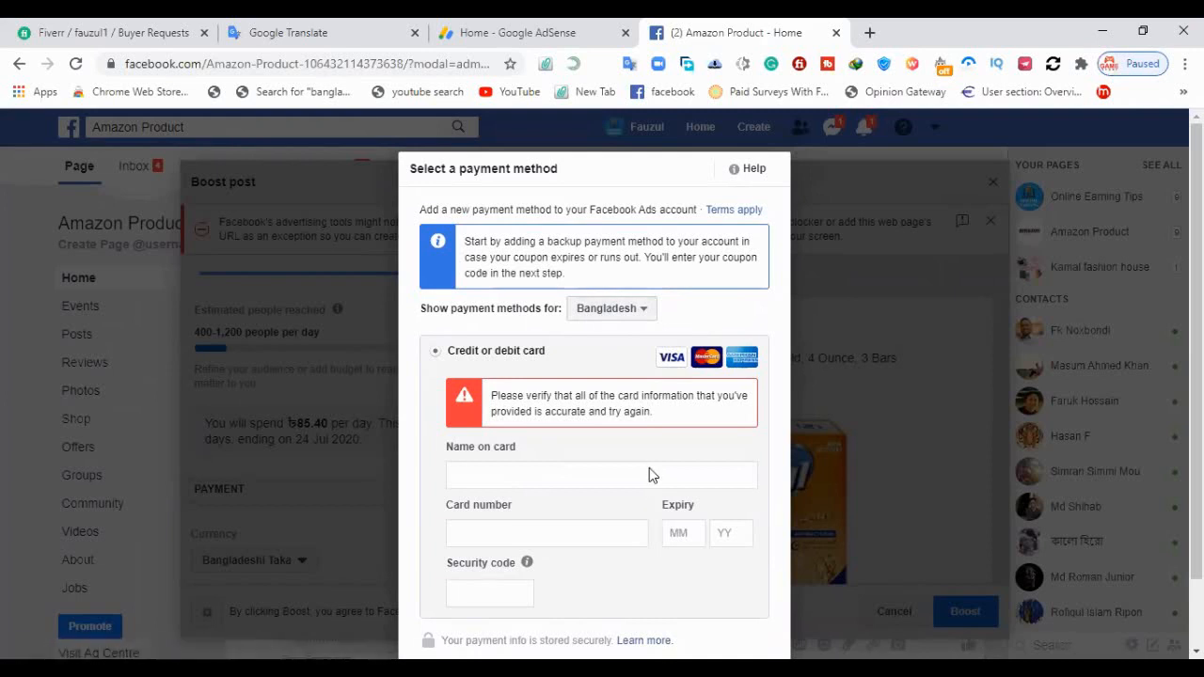
scroll(649, 470, down, 1)
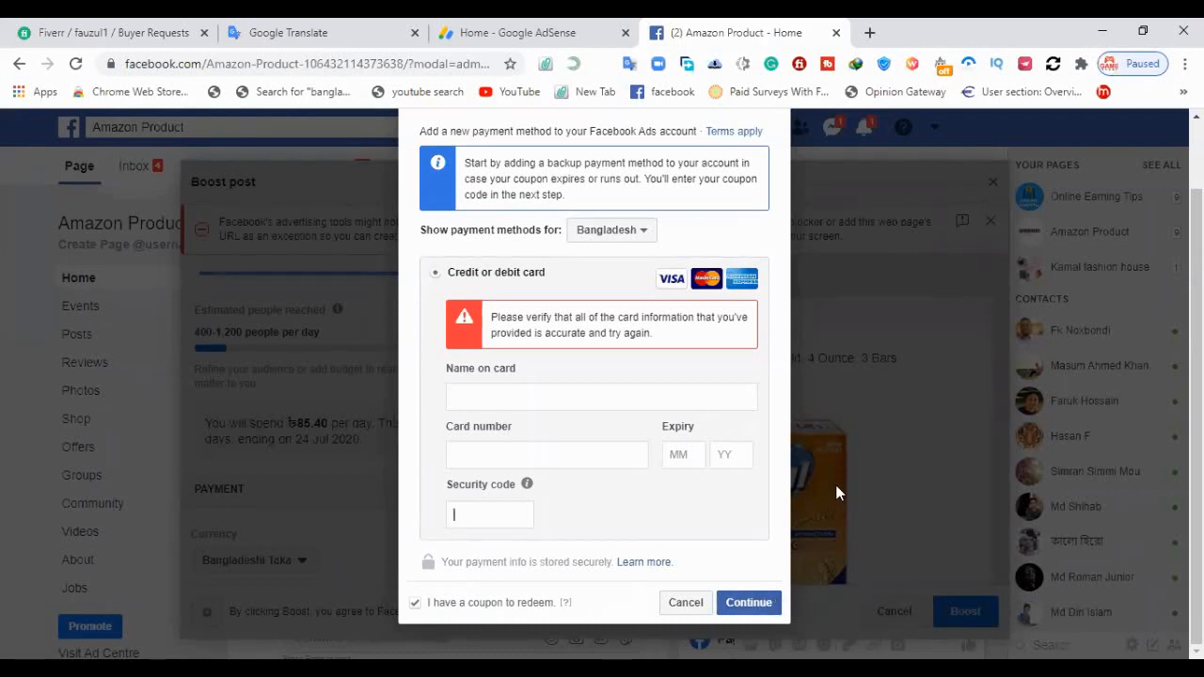
scroll(835, 484, up, 2)
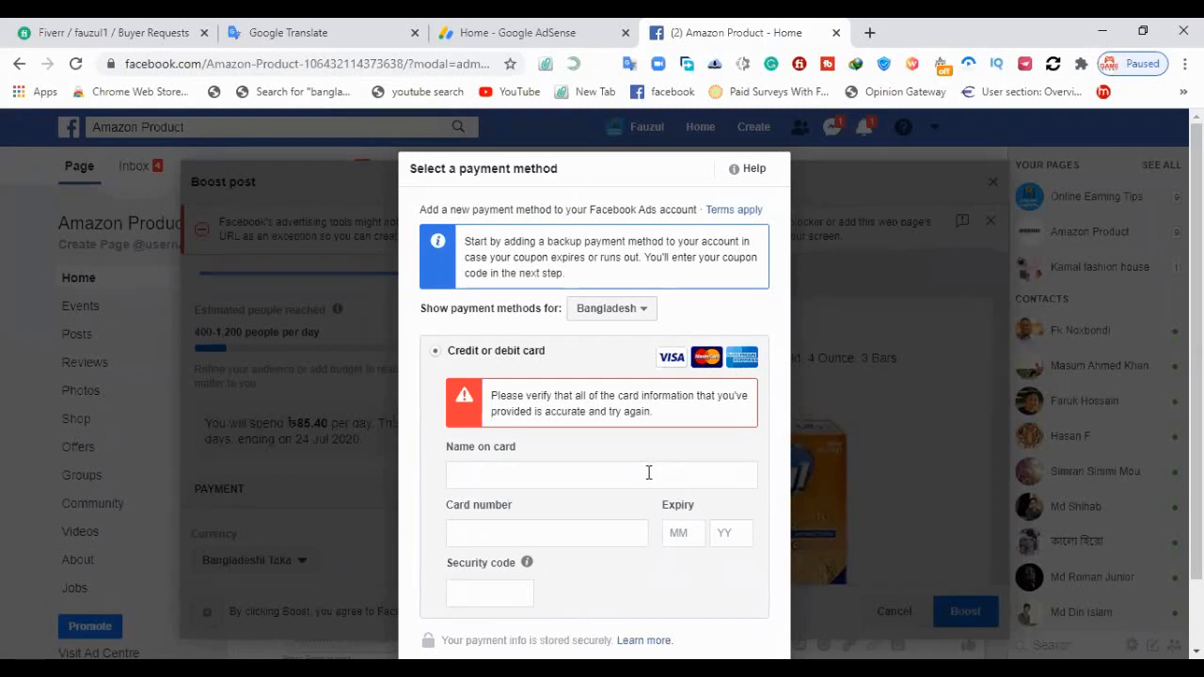
scroll(707, 423, down, 2)
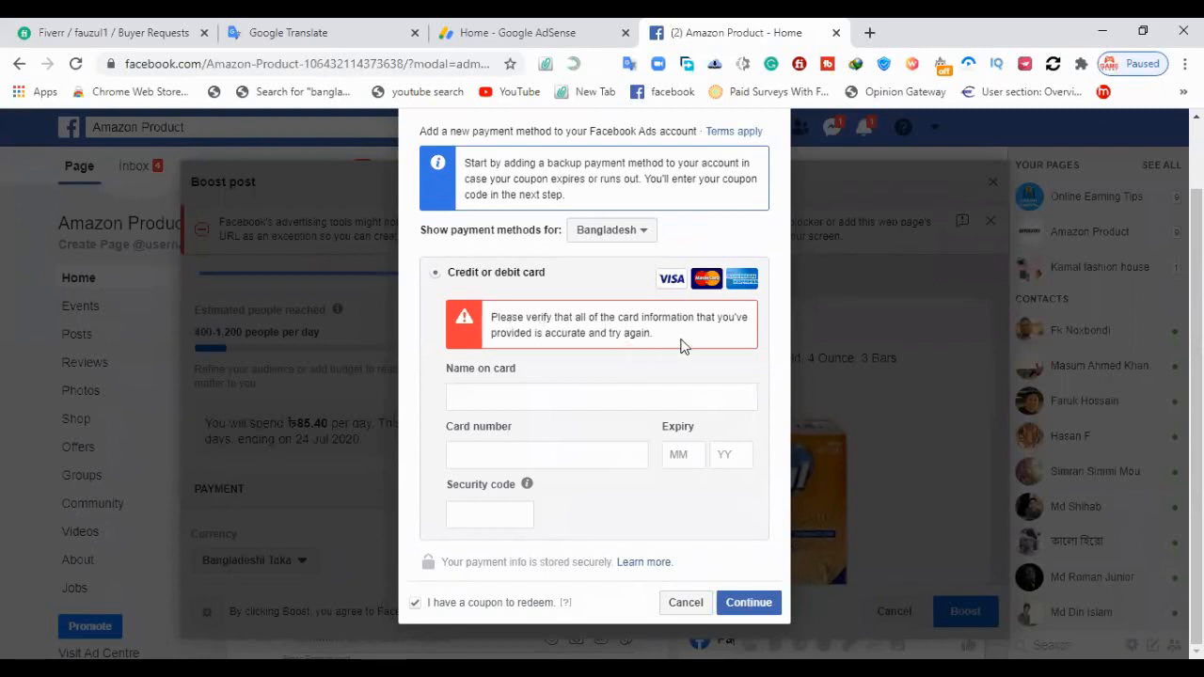
scroll(682, 345, up, 1)
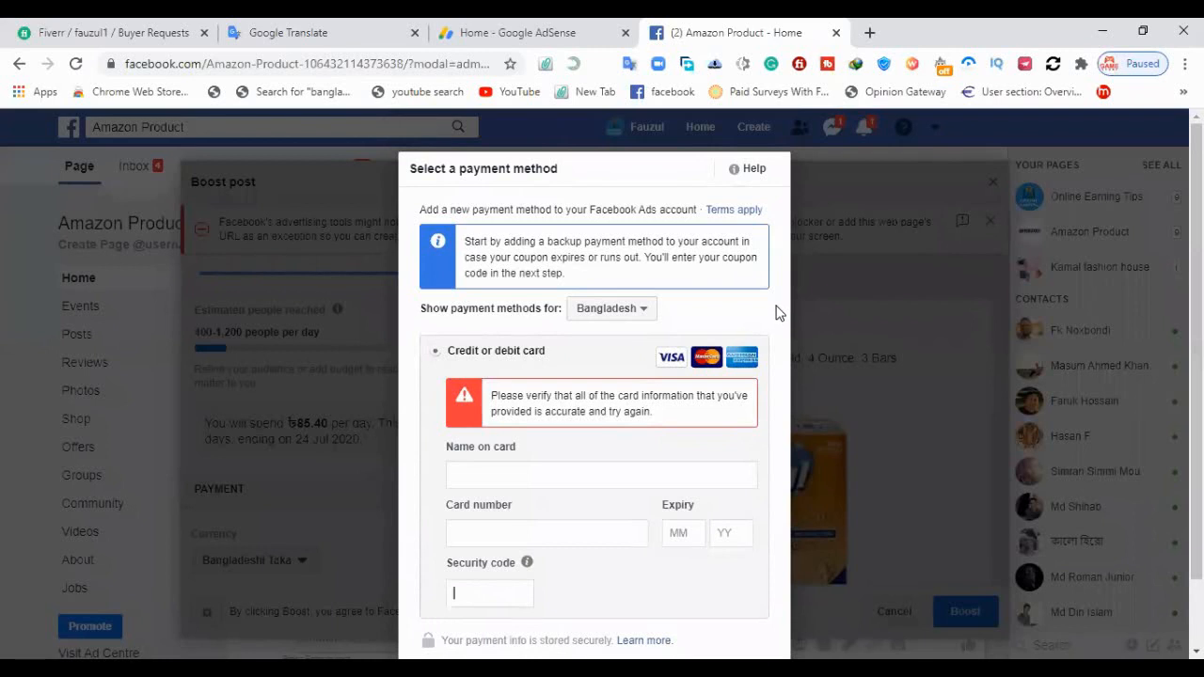
Cancel the payment method form and discard the boost ad without saving a draft, and close the open chat window
scroll(779, 313, down, 1)
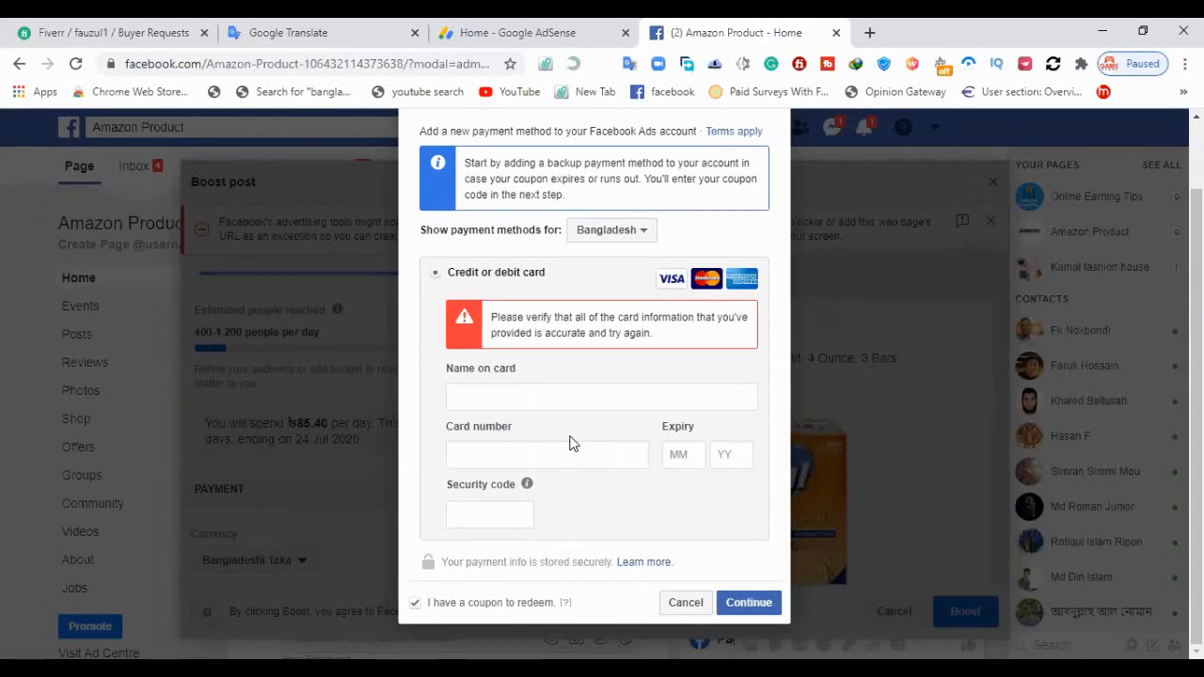
click(684, 603)
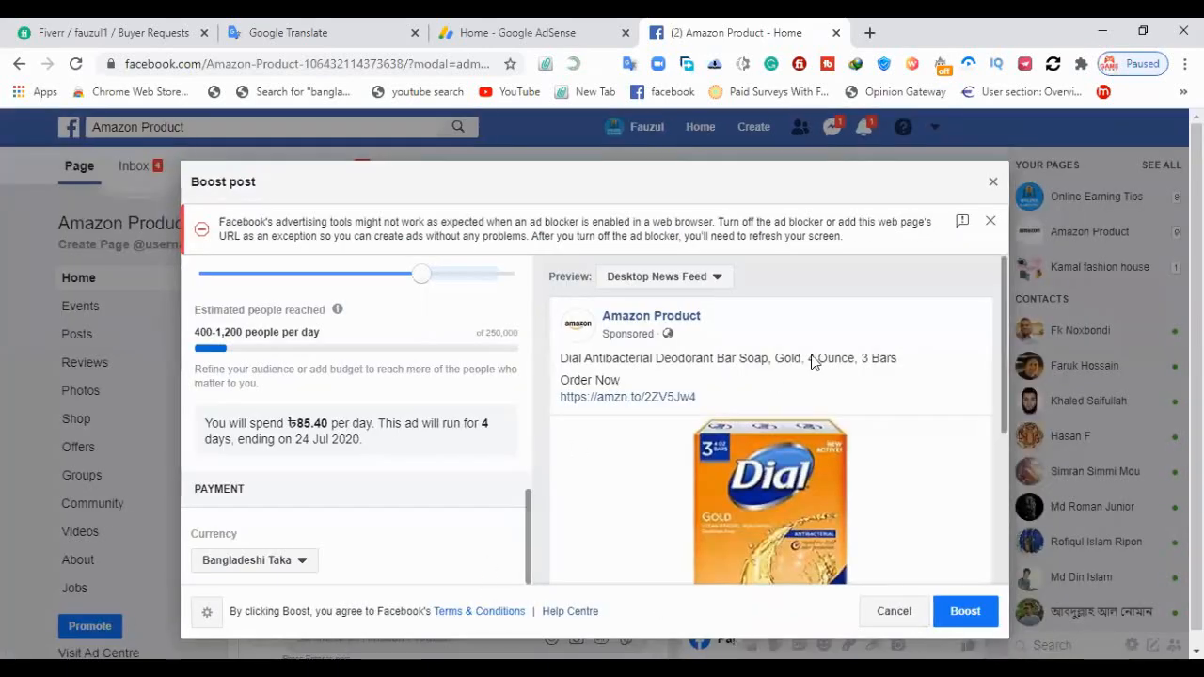
click(995, 181)
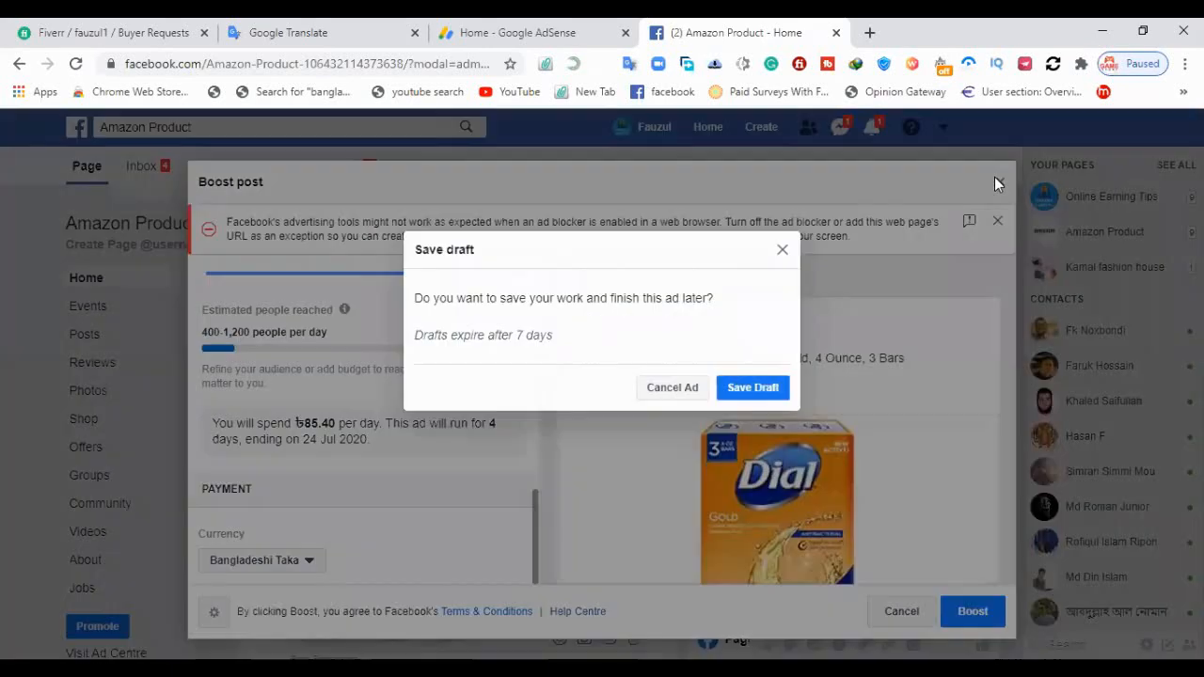
click(673, 388)
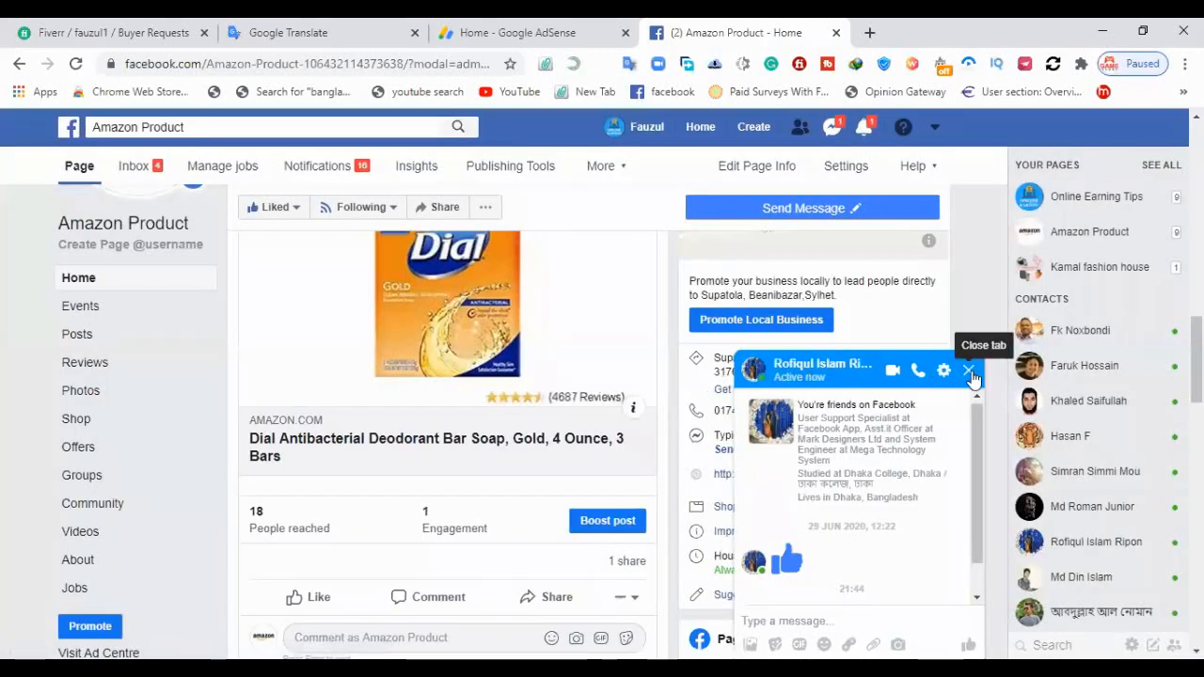
click(974, 370)
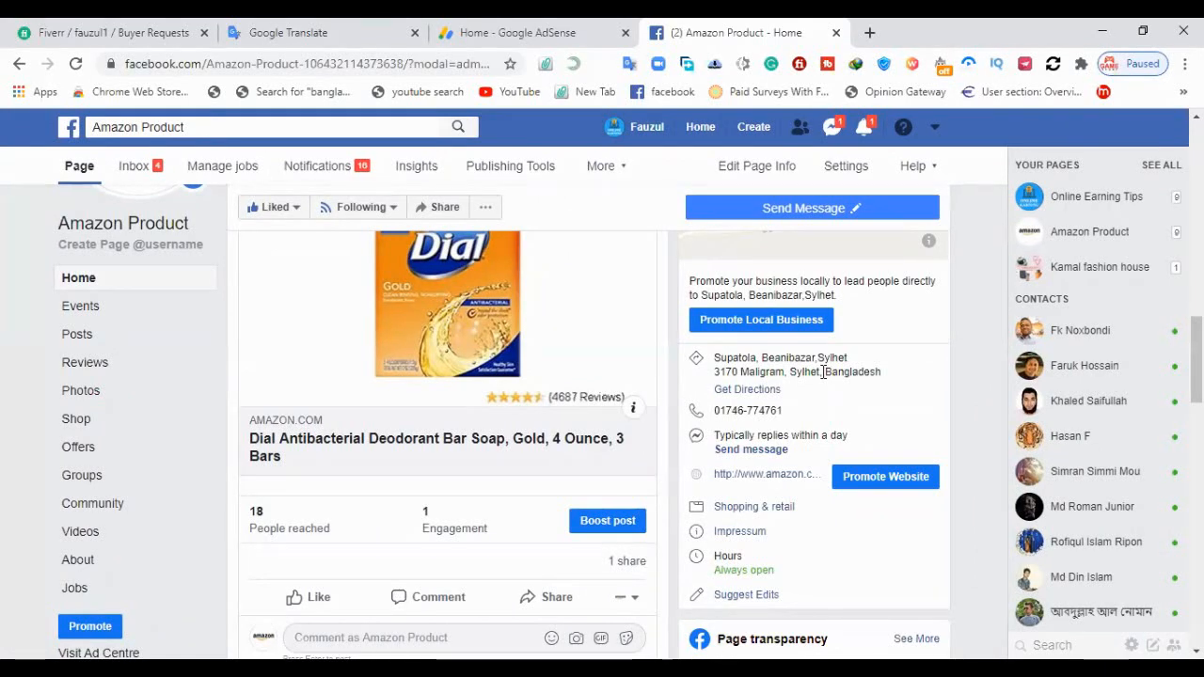
scroll(461, 433, up, 1)
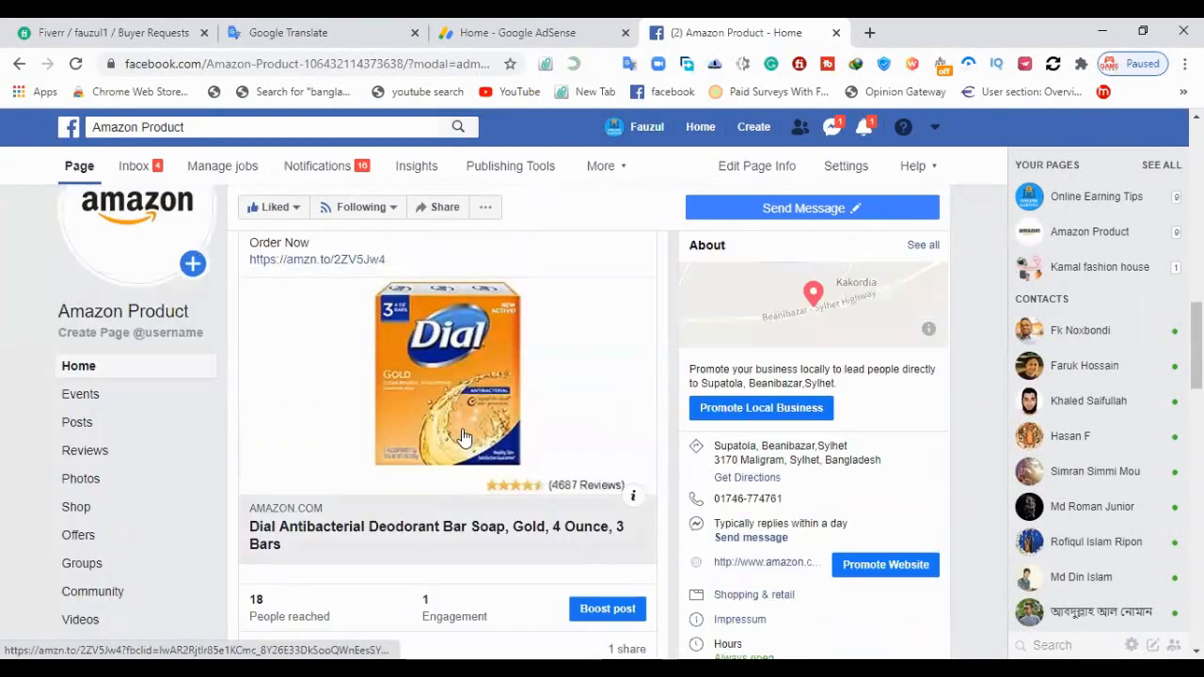